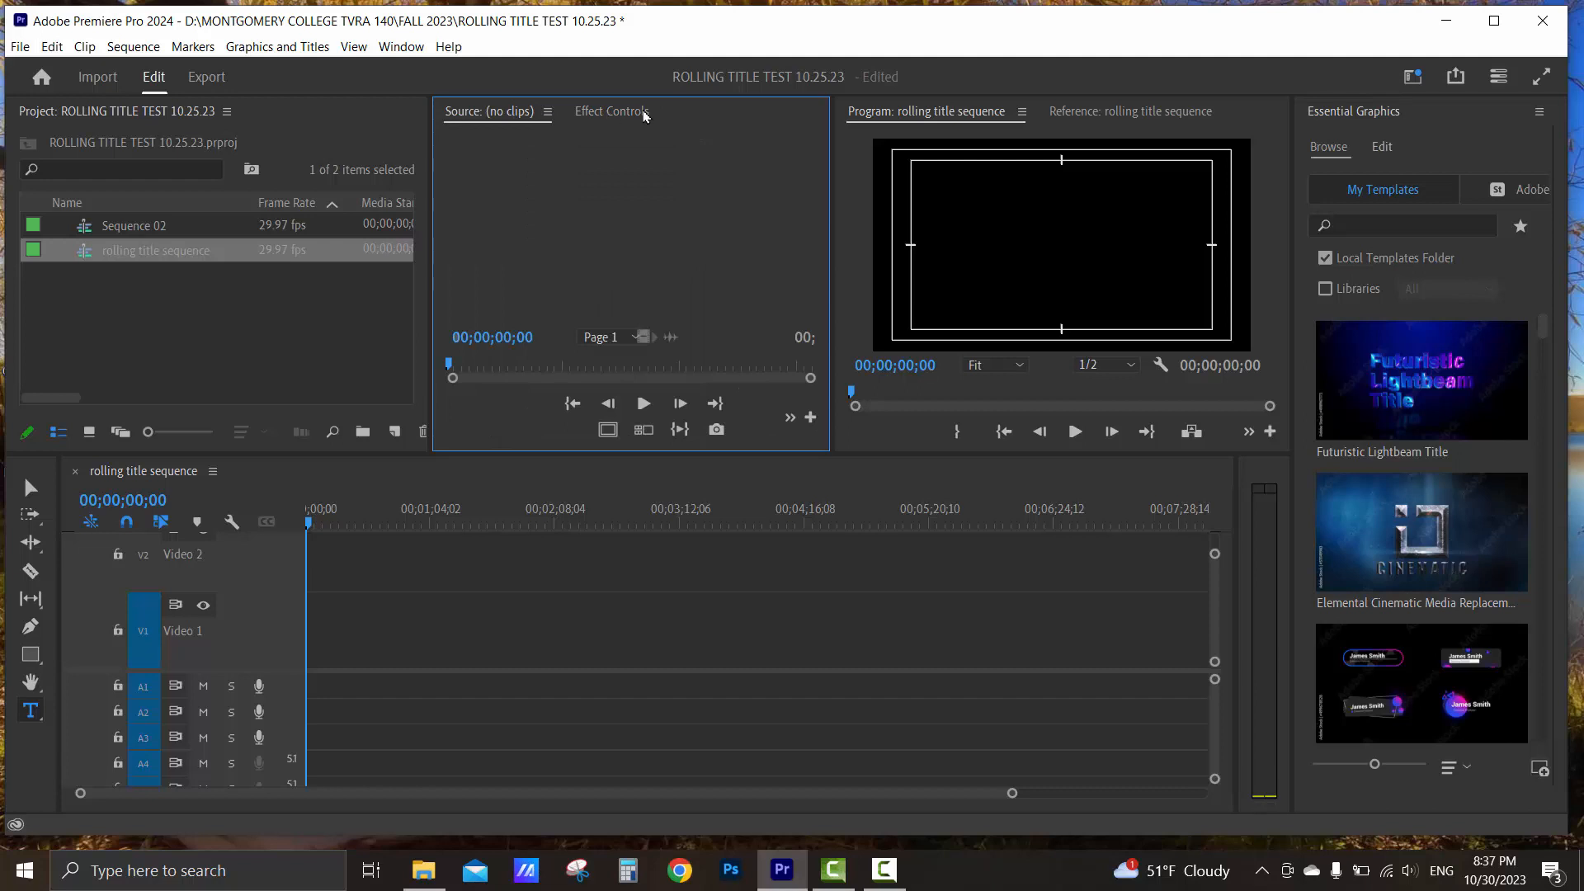
Add a horizontal text layer to the empty sequence and move it near the top of the frame, to about 624, 294.
left_click(1459, 151)
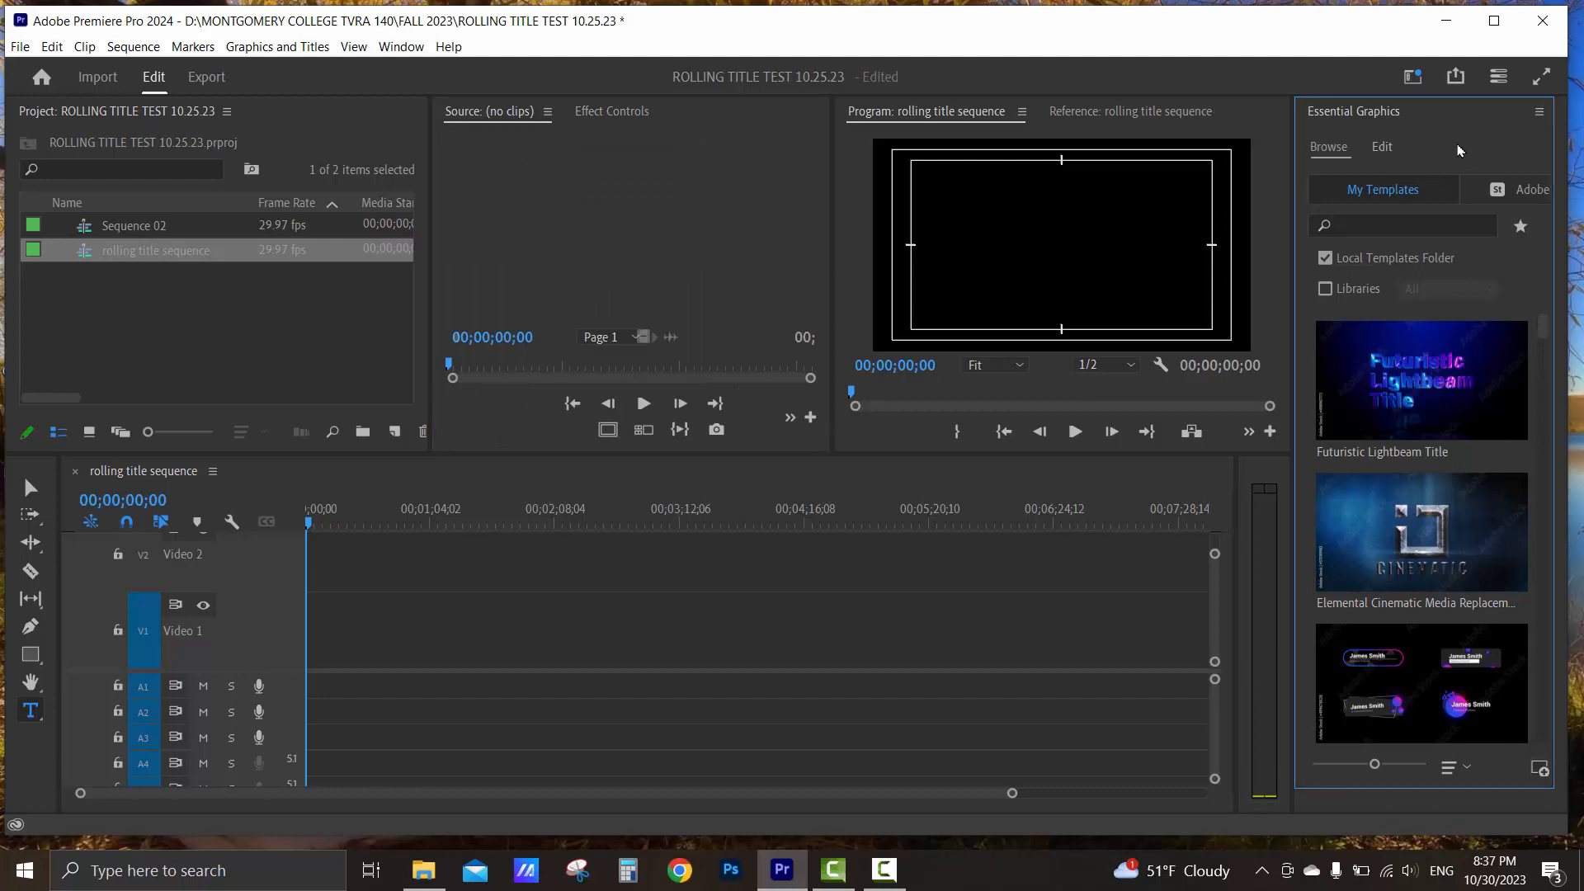
left_click(1382, 149)
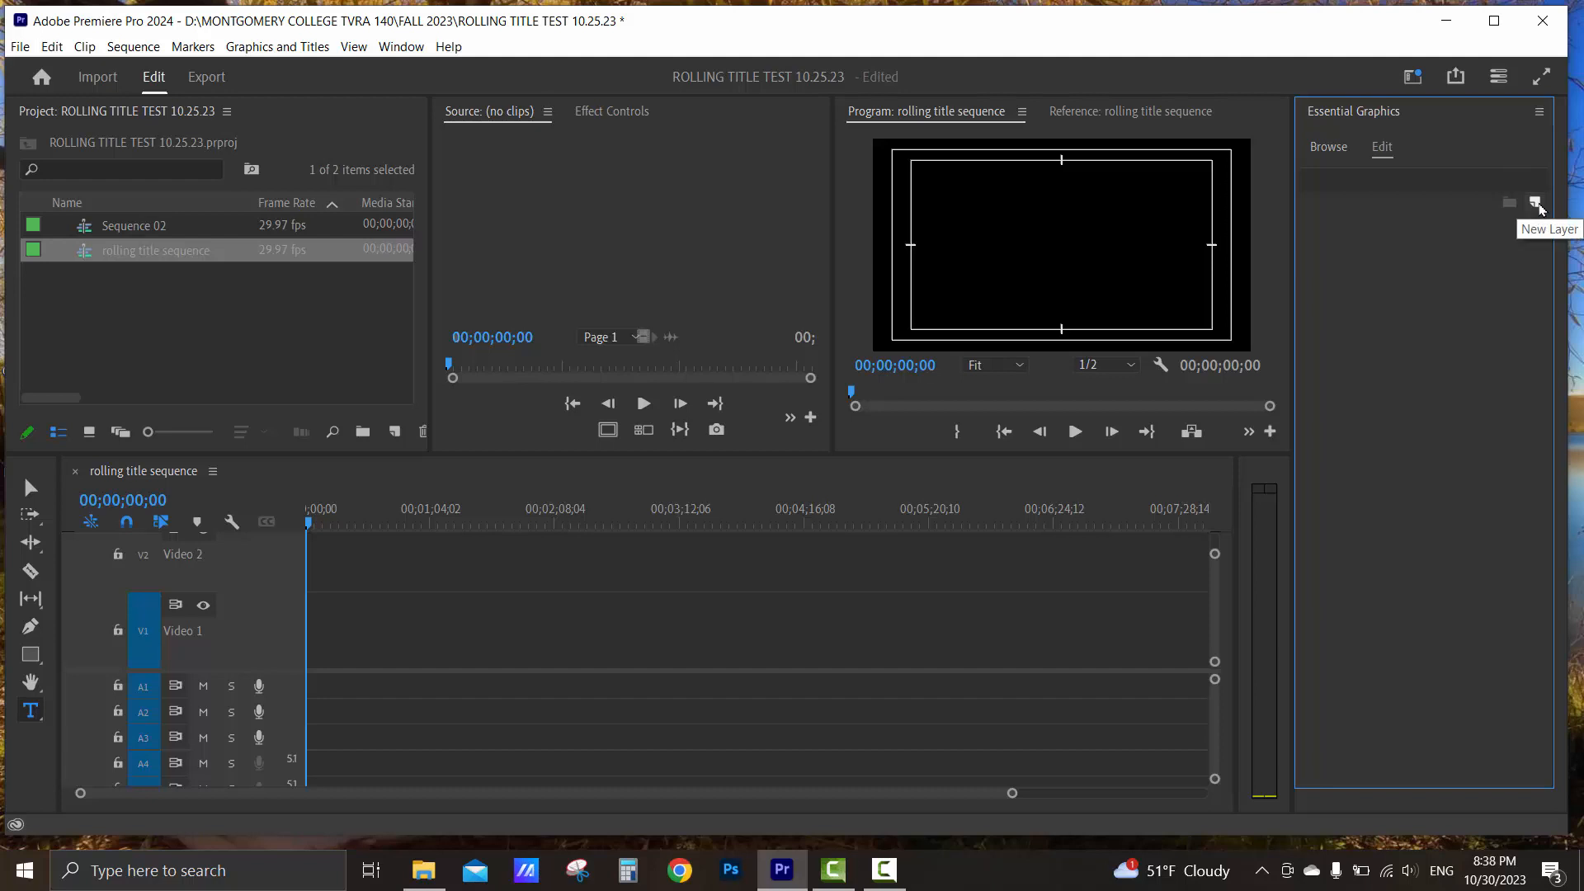
left_click(1536, 204)
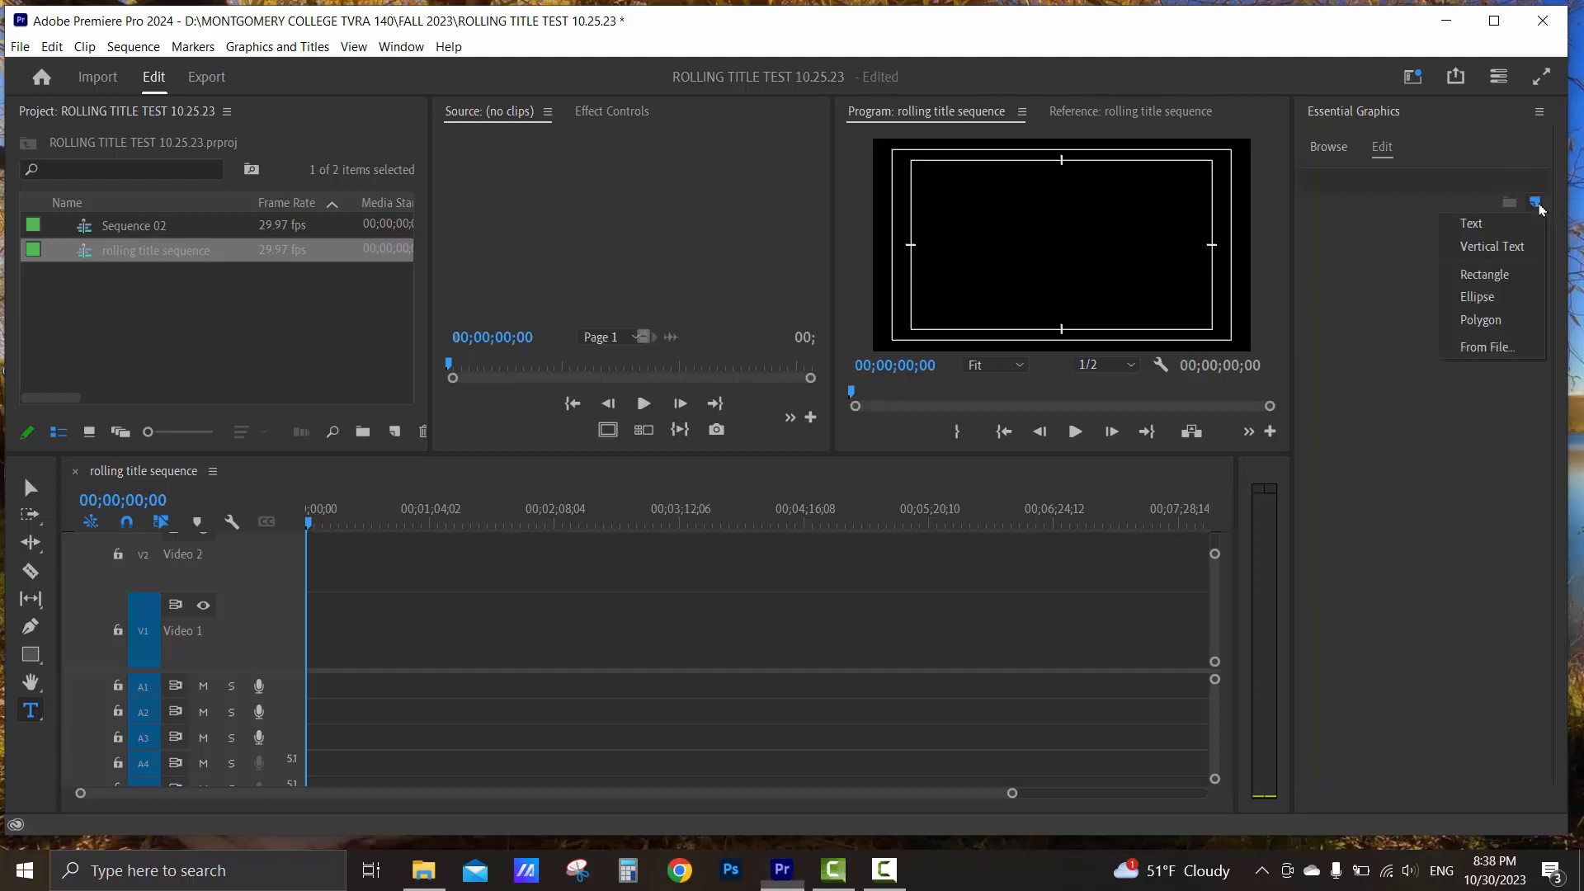
left_click(1477, 225)
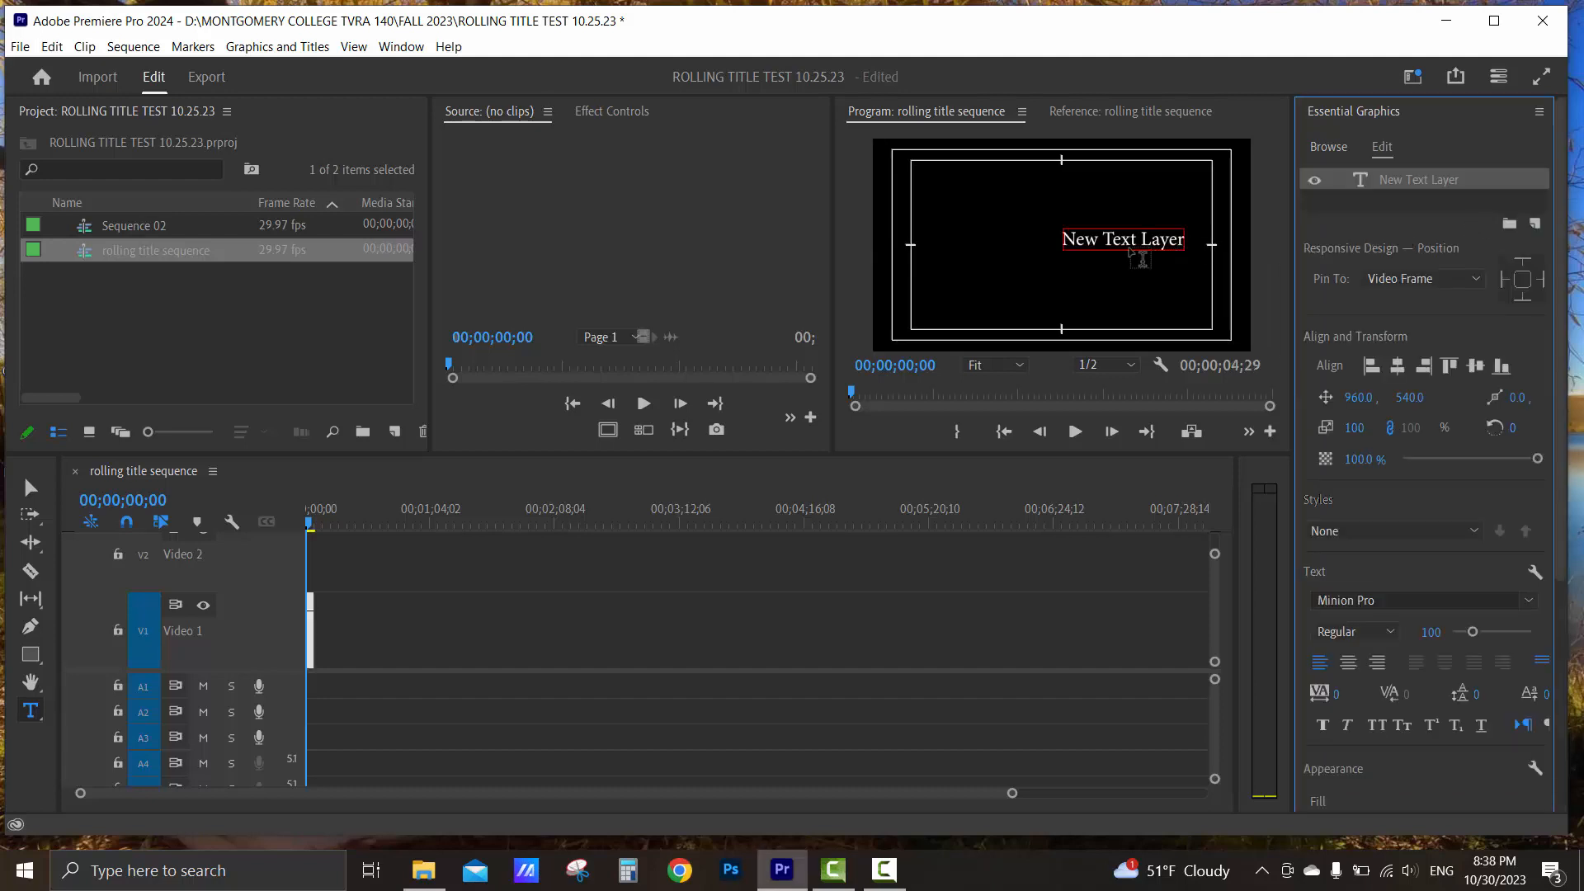
left_click_drag(1119, 245, 1097, 247)
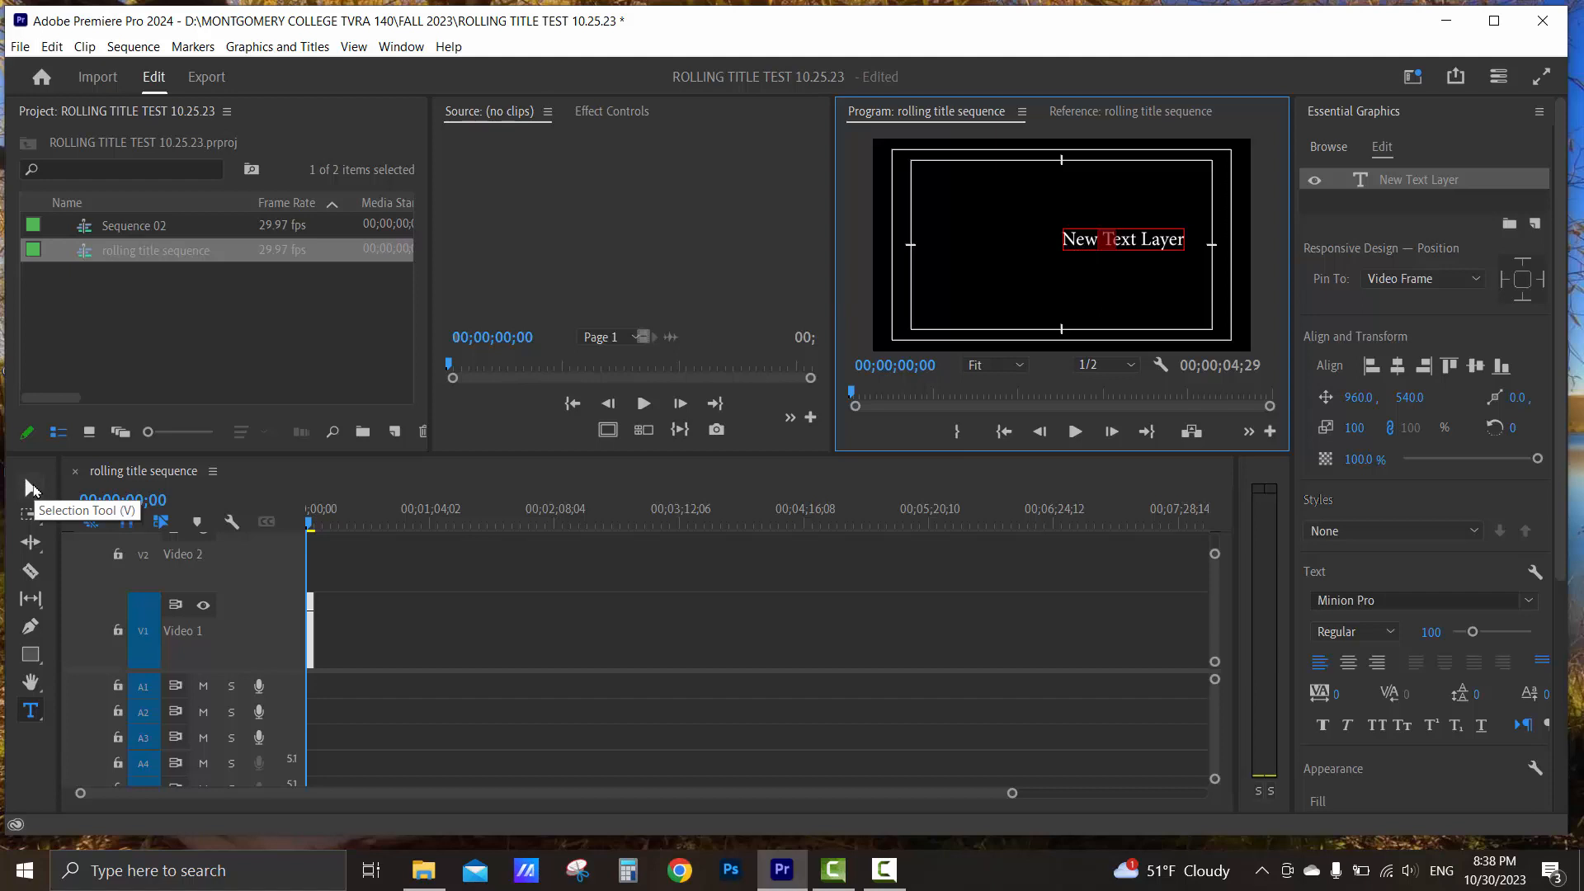
left_click(32, 488)
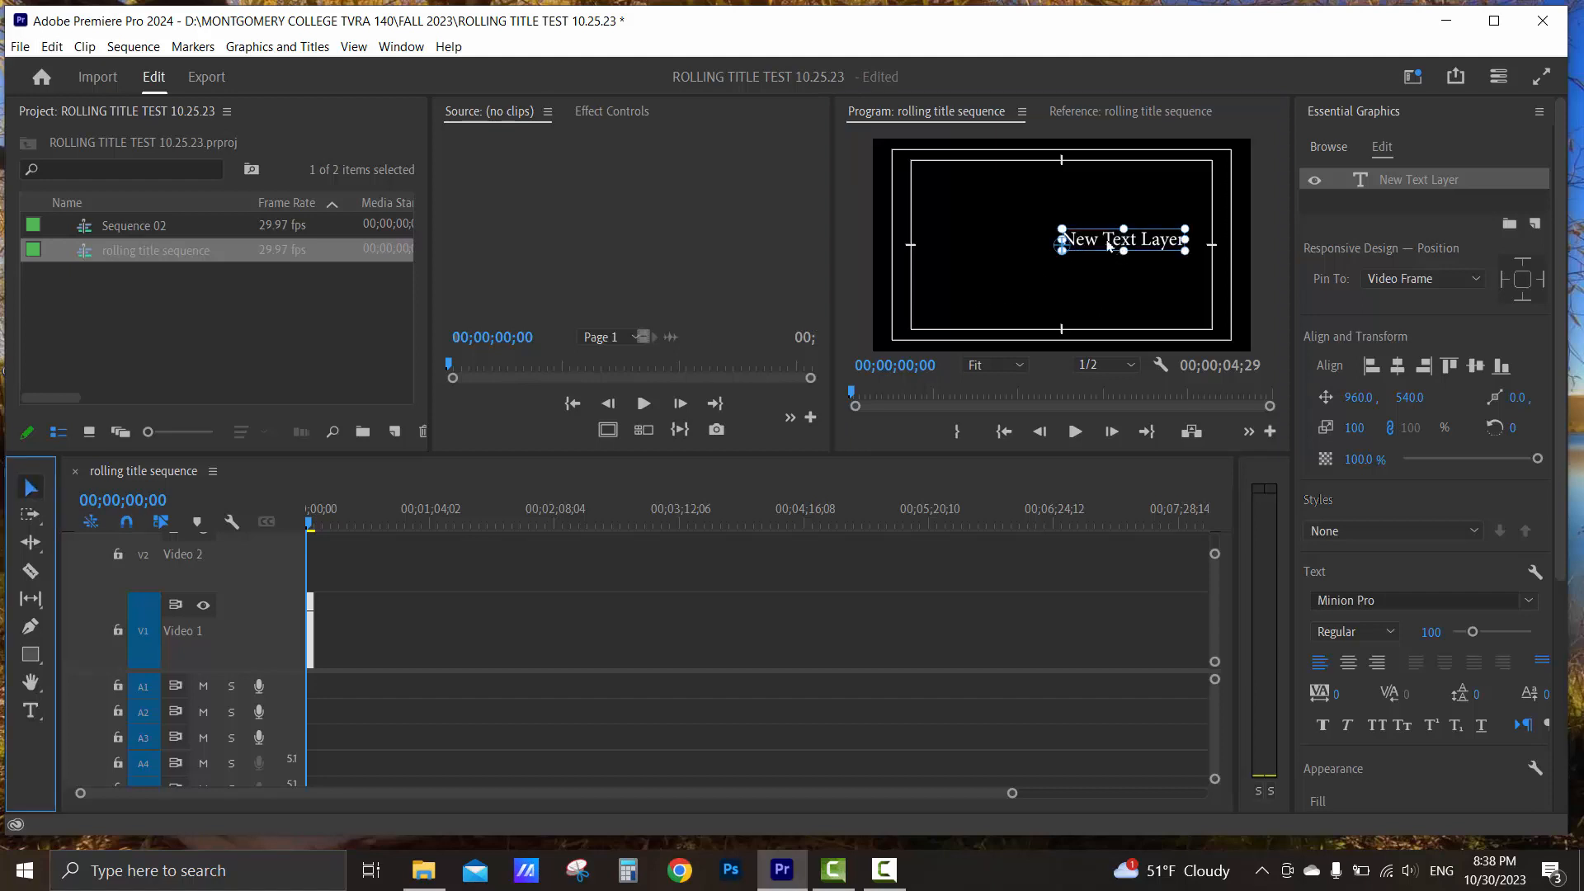
left_click_drag(1101, 243, 1035, 193)
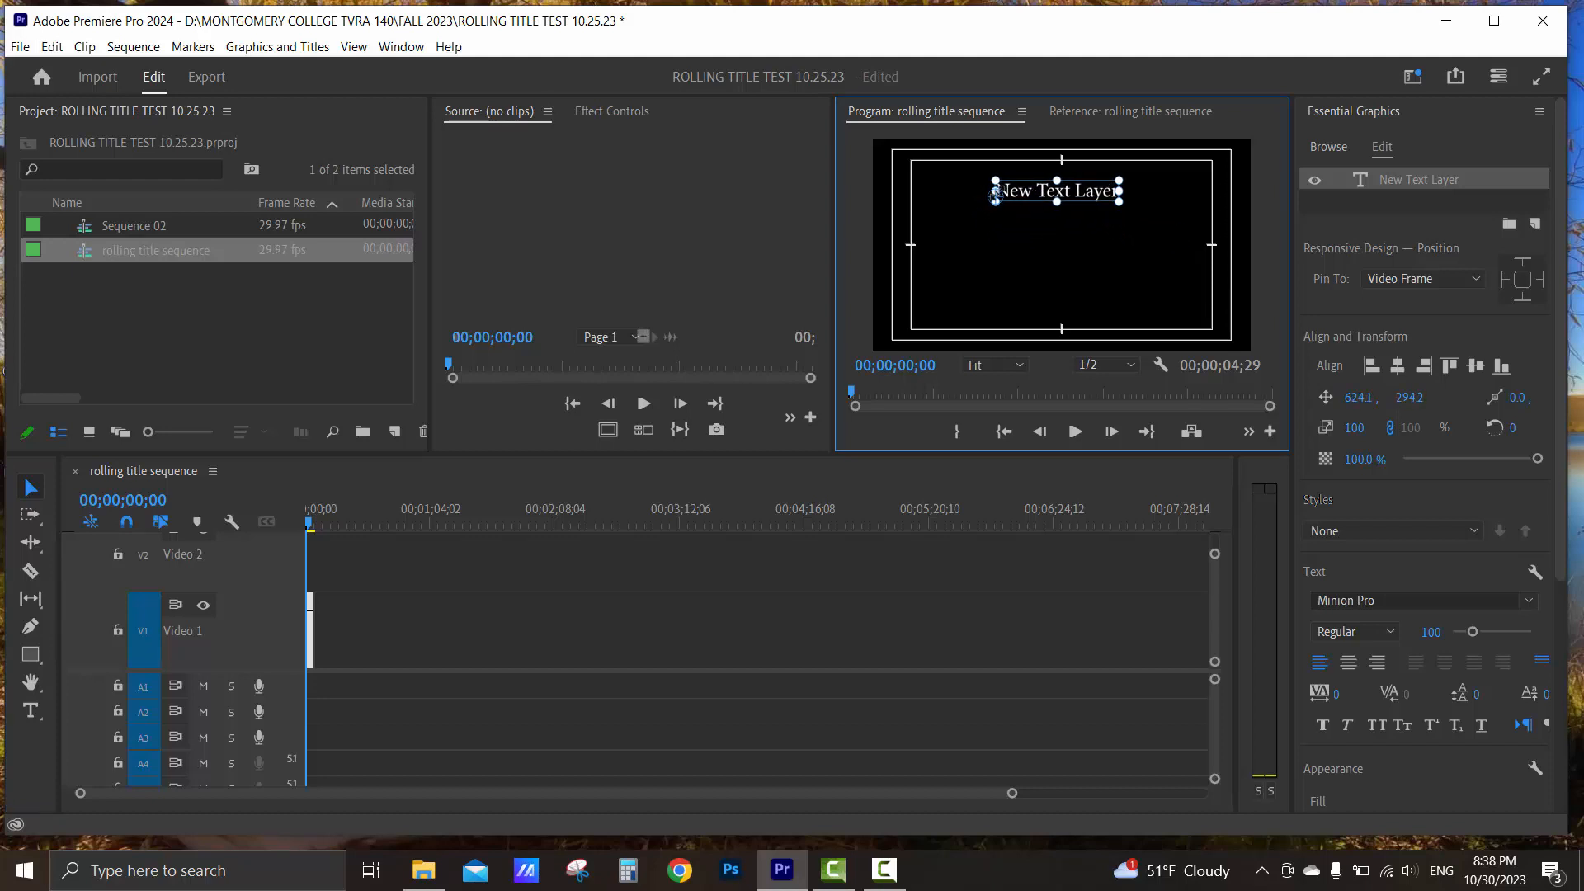
Replace the placeholder text with "DIRECTED BY PROF G" and move it to the upper-left part of the title-safe area, about 246, 278.
double_click(996, 193)
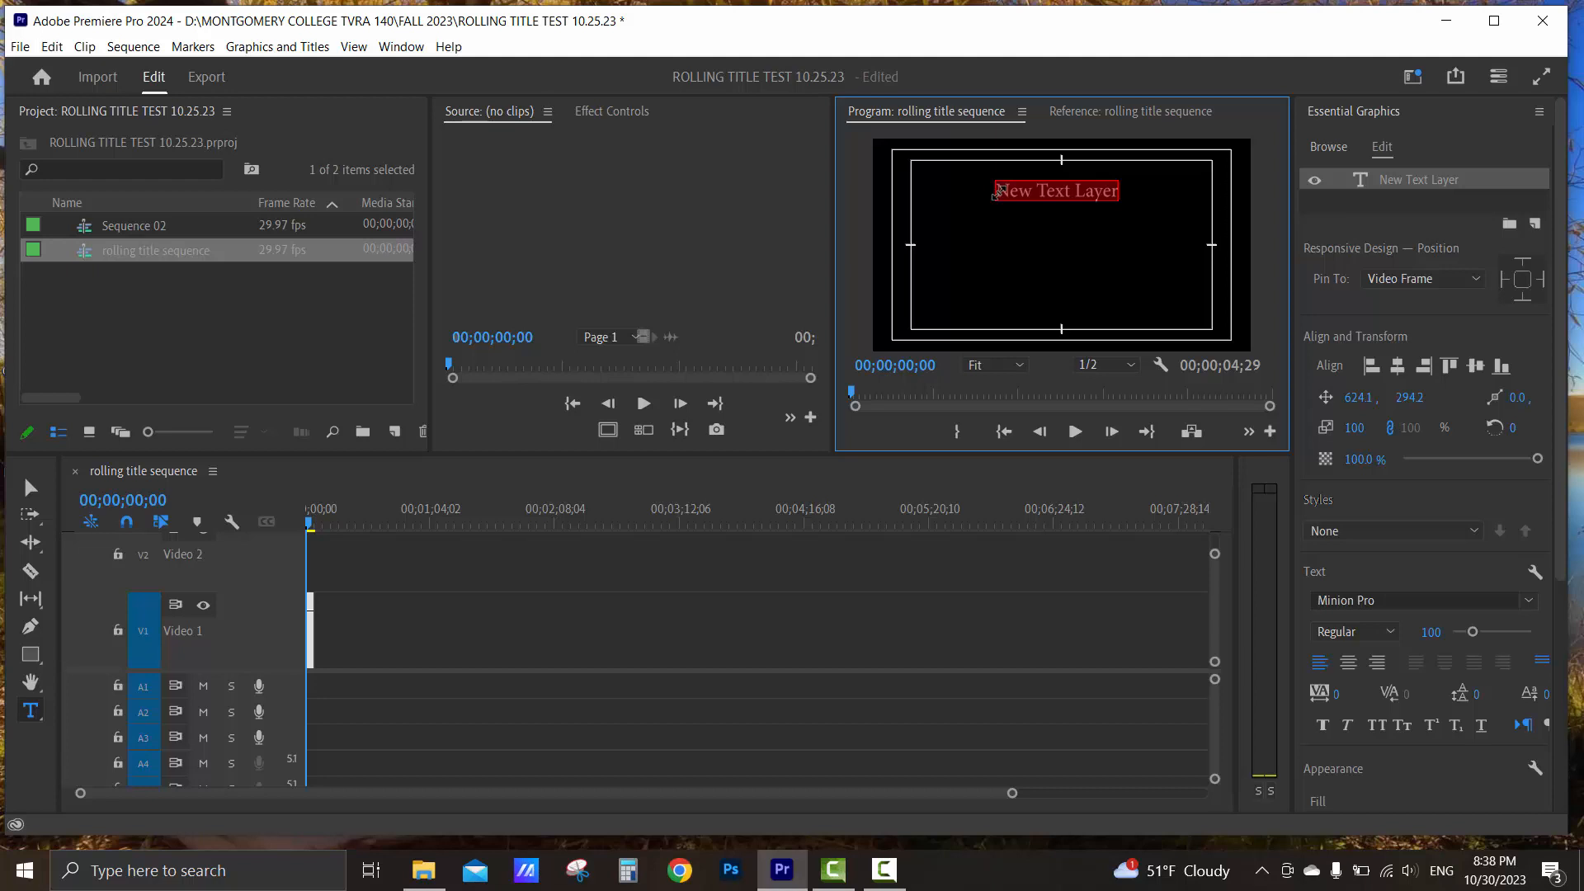
type("D")
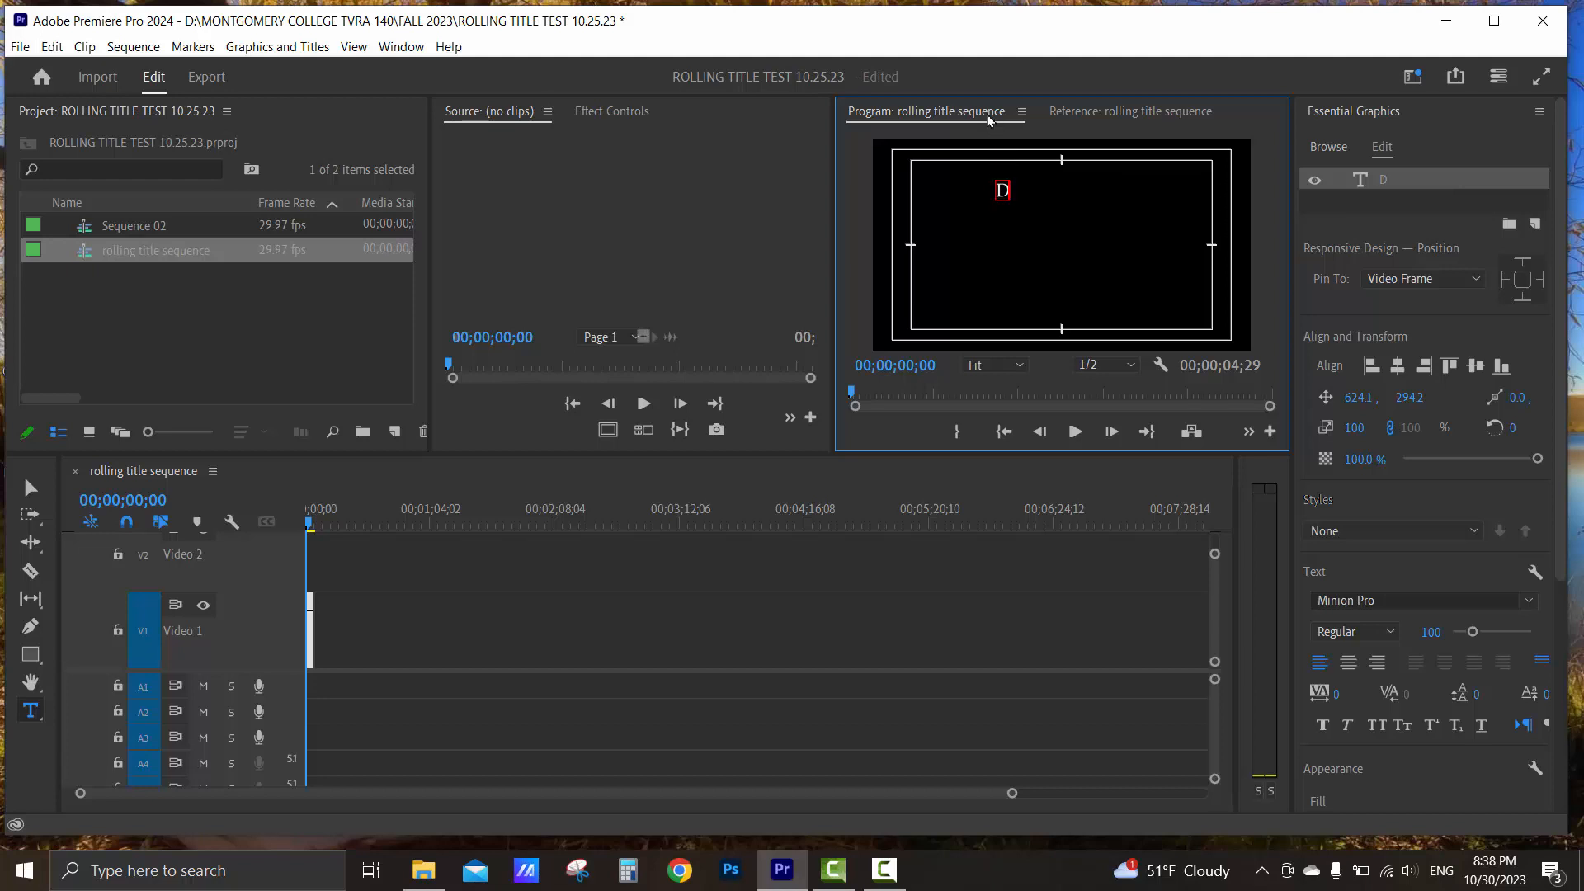
type("IRECTED")
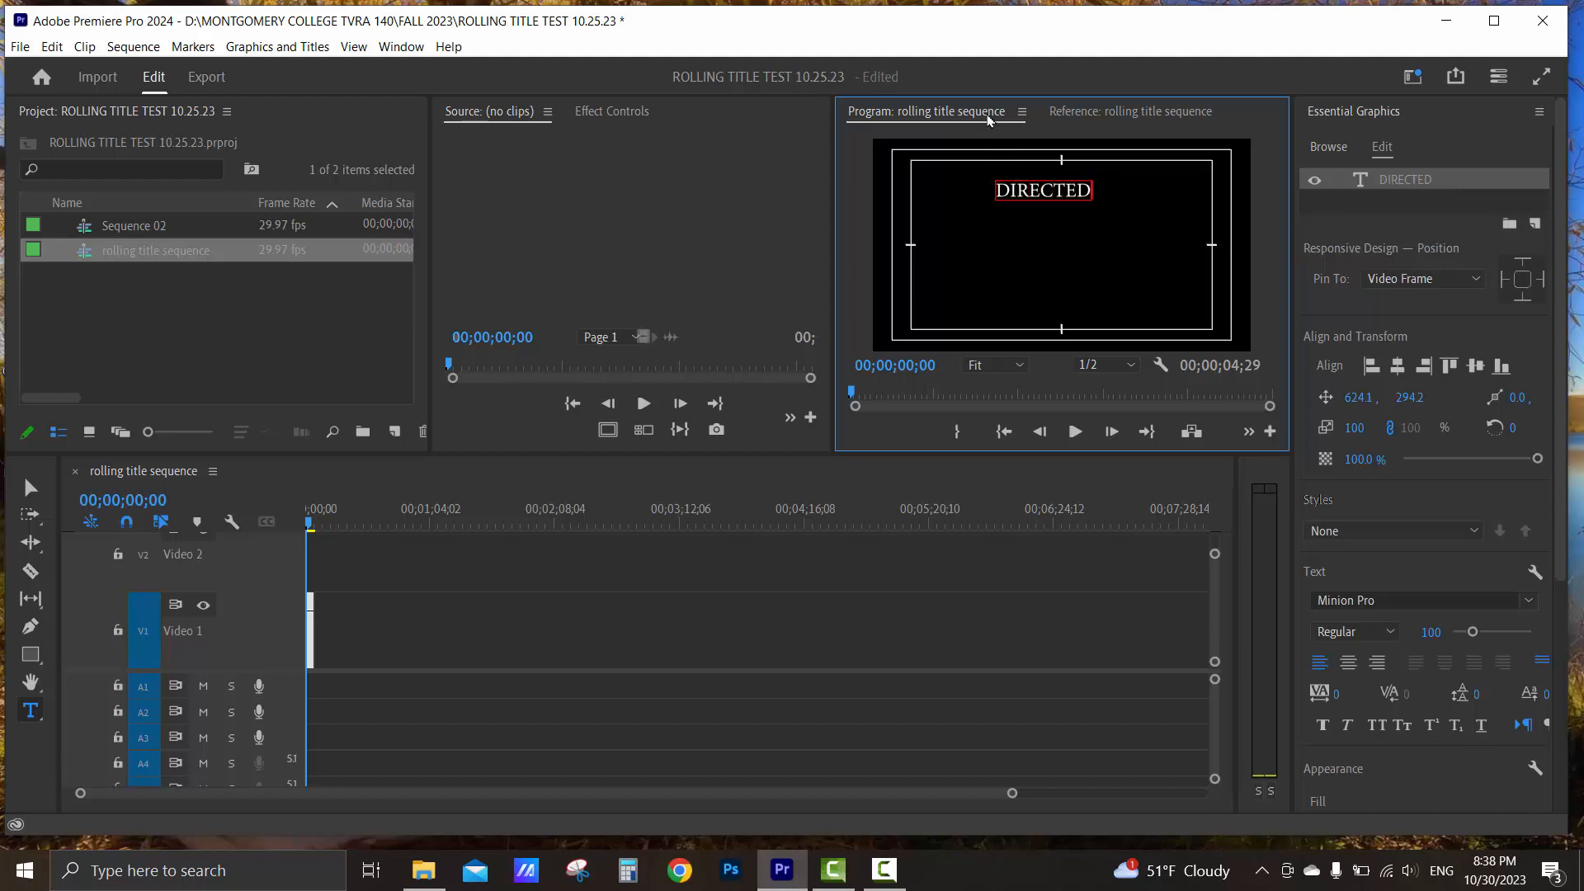
type(" BY PRO")
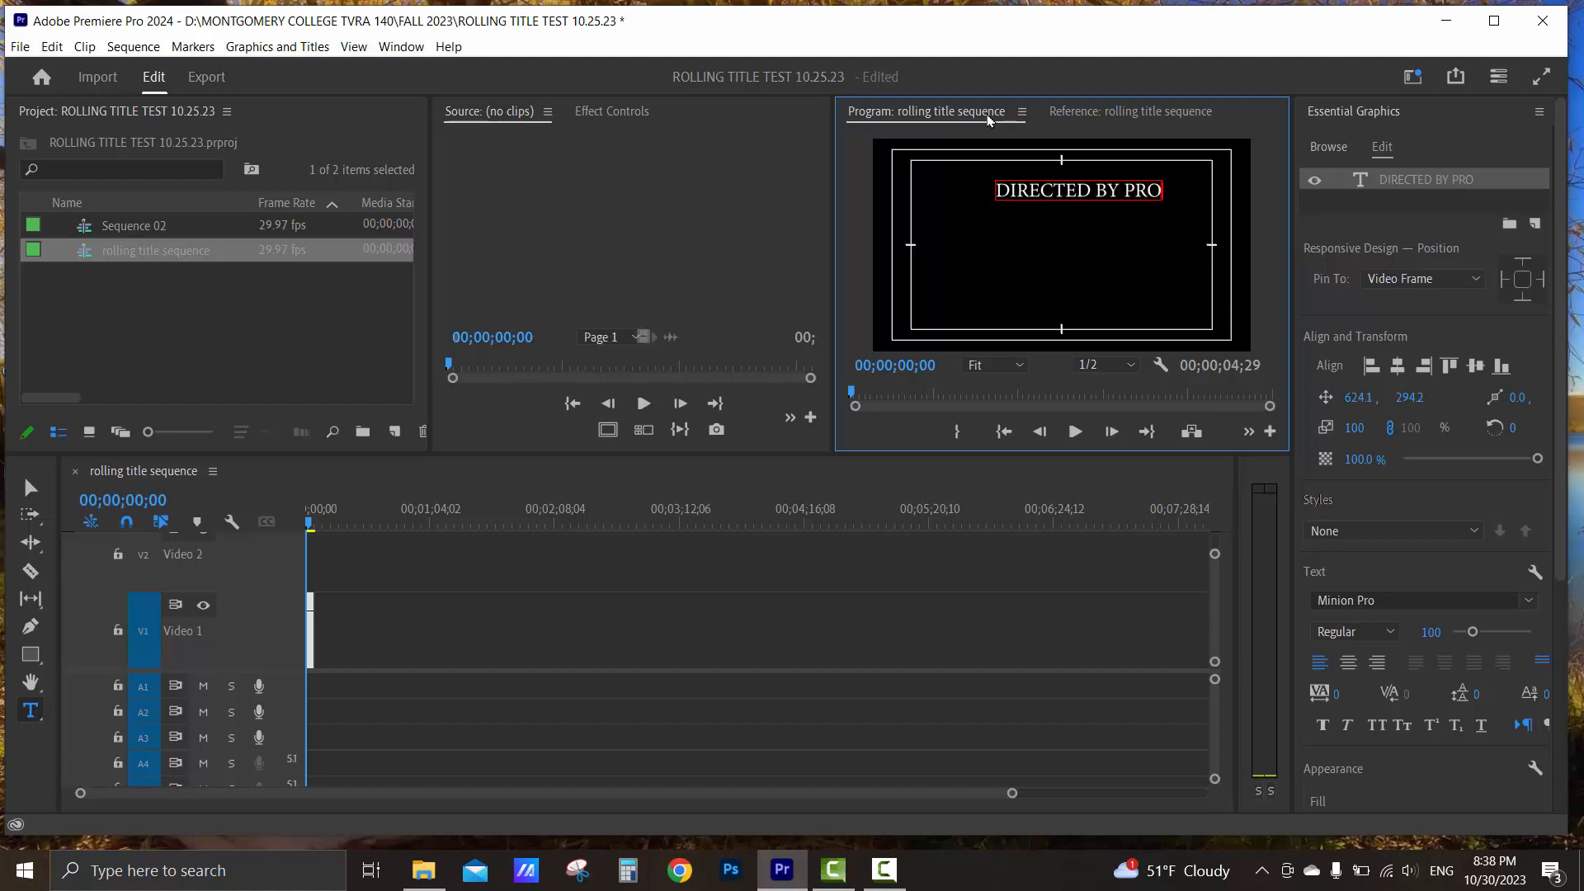
type("F G")
left_click(31, 492)
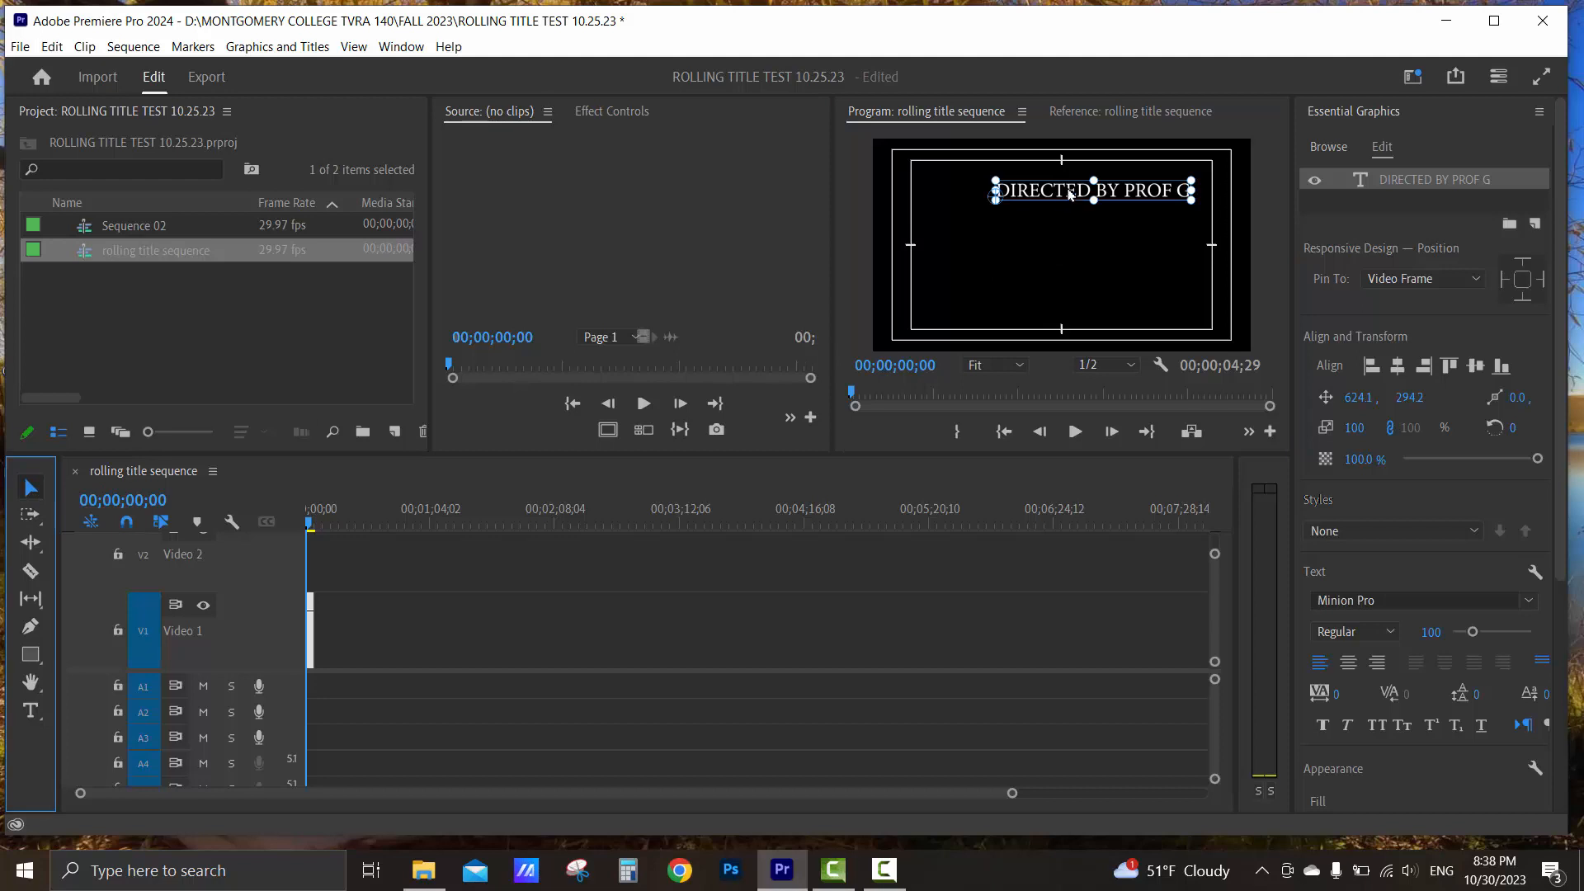
left_click_drag(1064, 195, 995, 192)
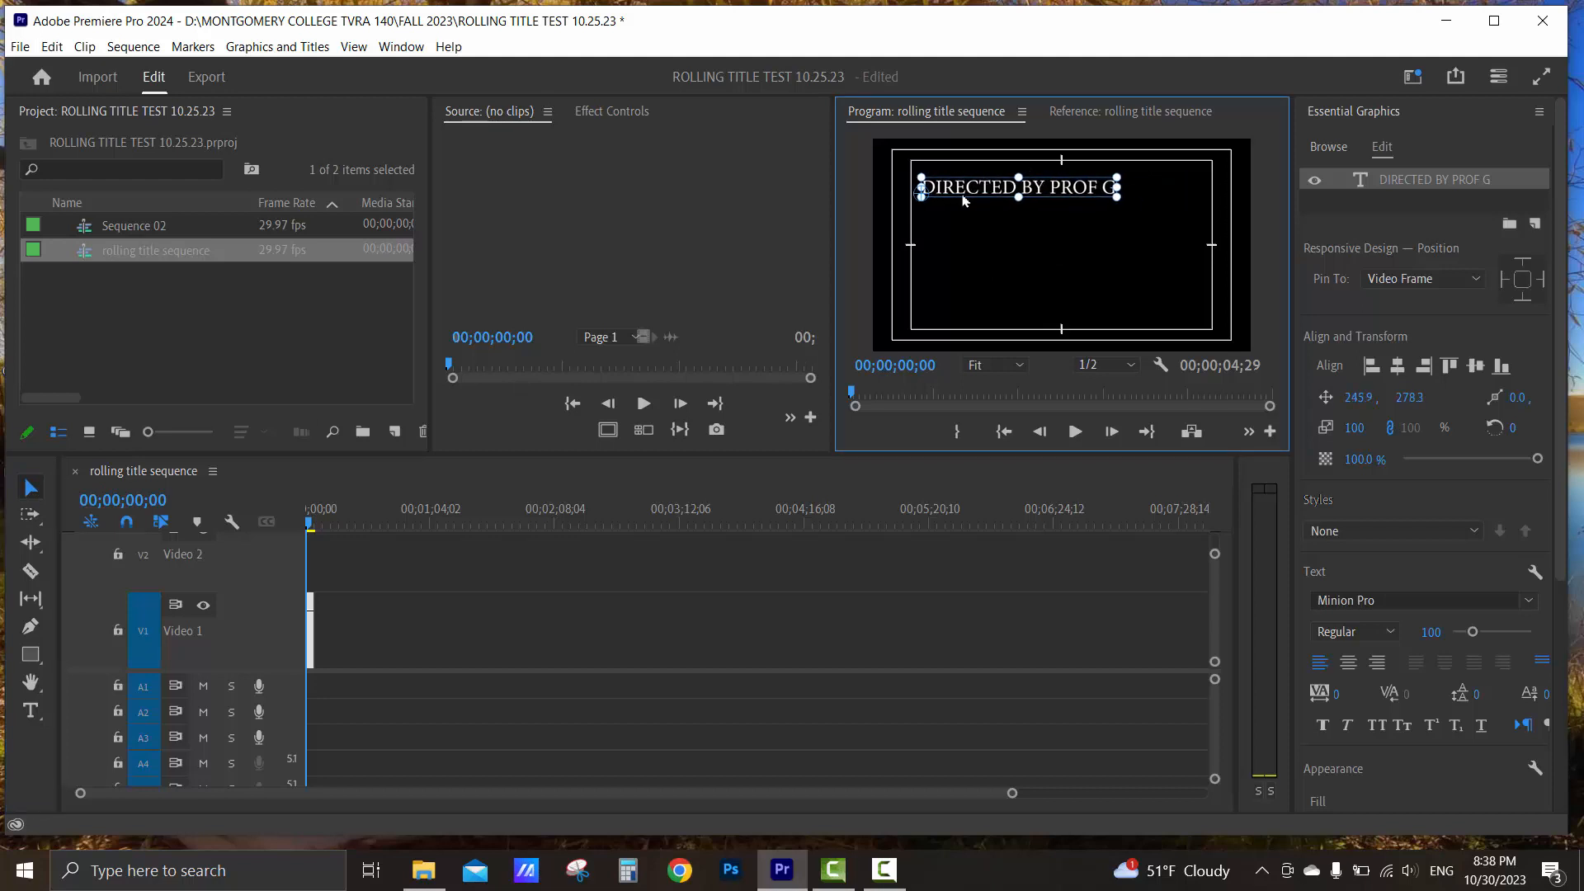
Add the credits "WRITTEN BY PROF G" and "EDITED BY PROF G" below the first line, with a blank line before each.
double_click(1092, 192)
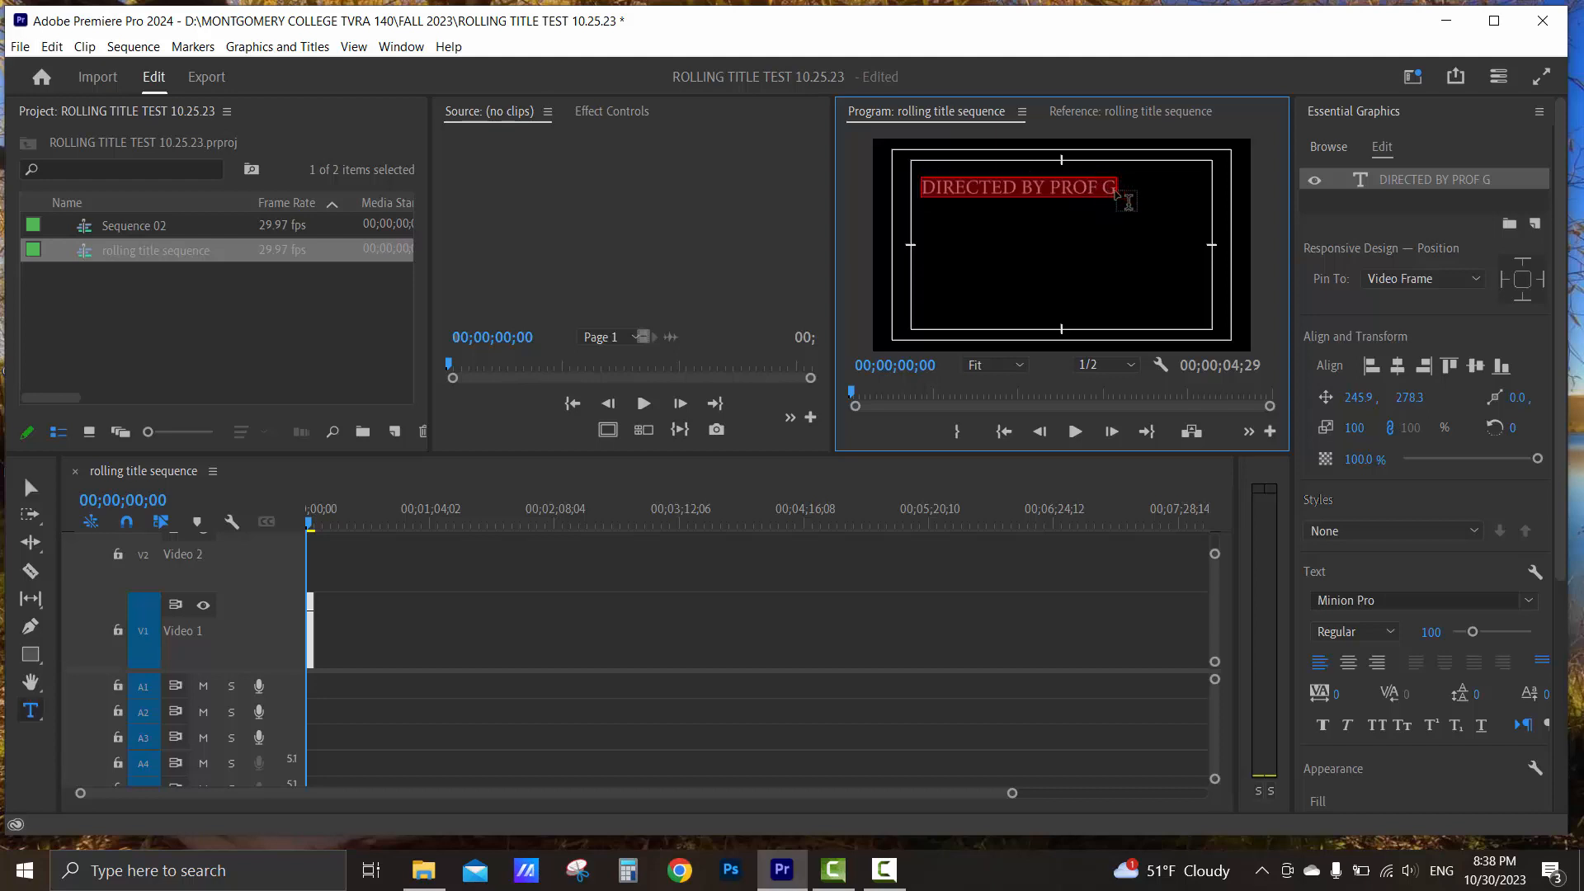
left_click(1128, 201)
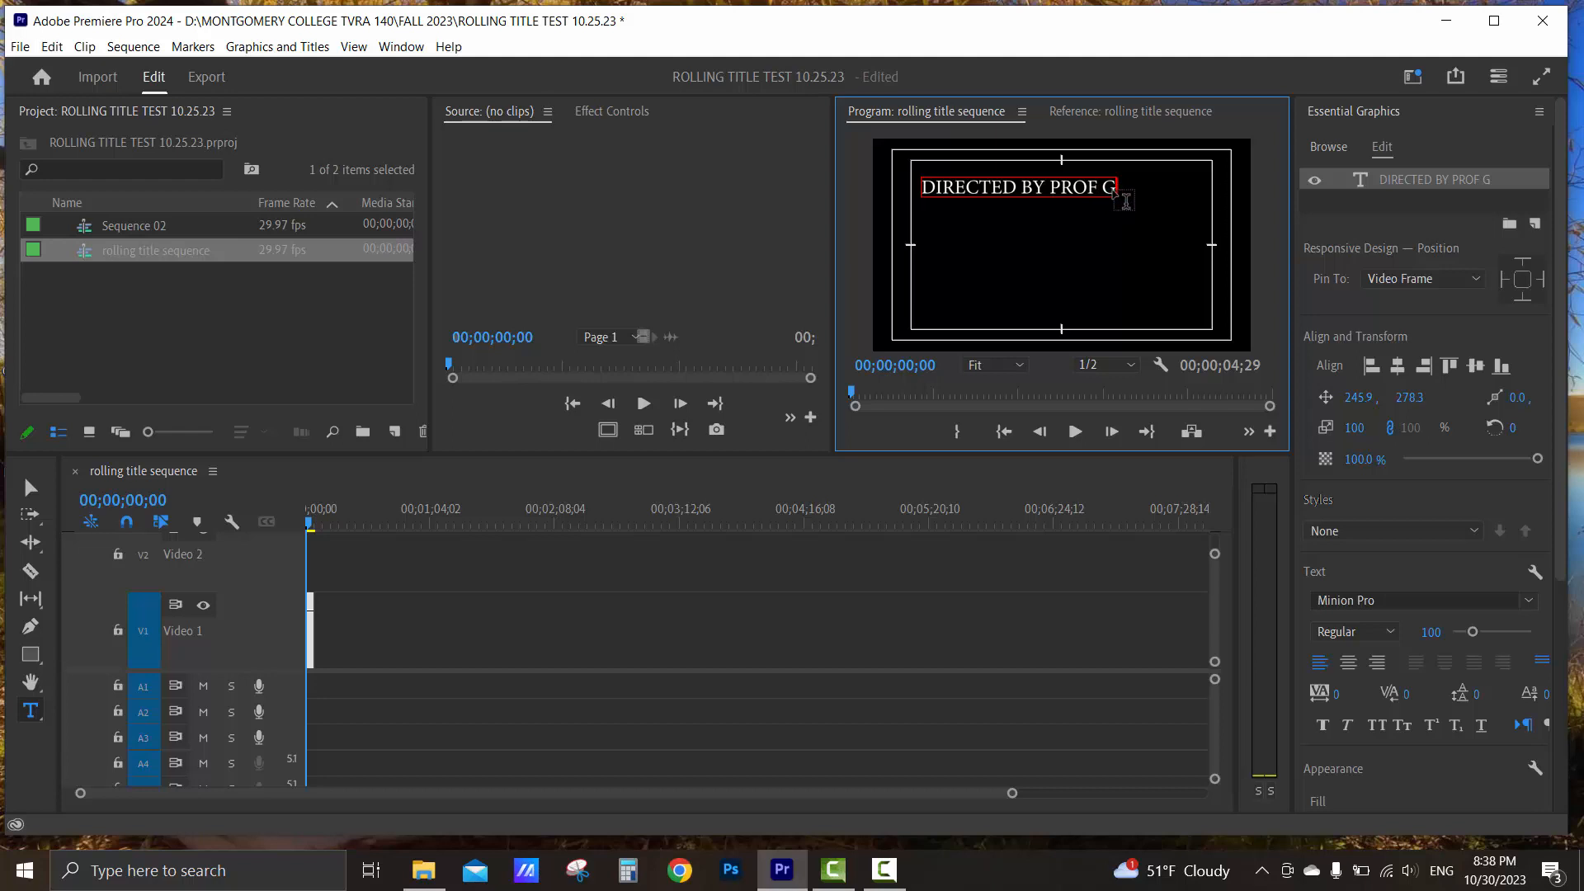
key("Return")
key("Return")
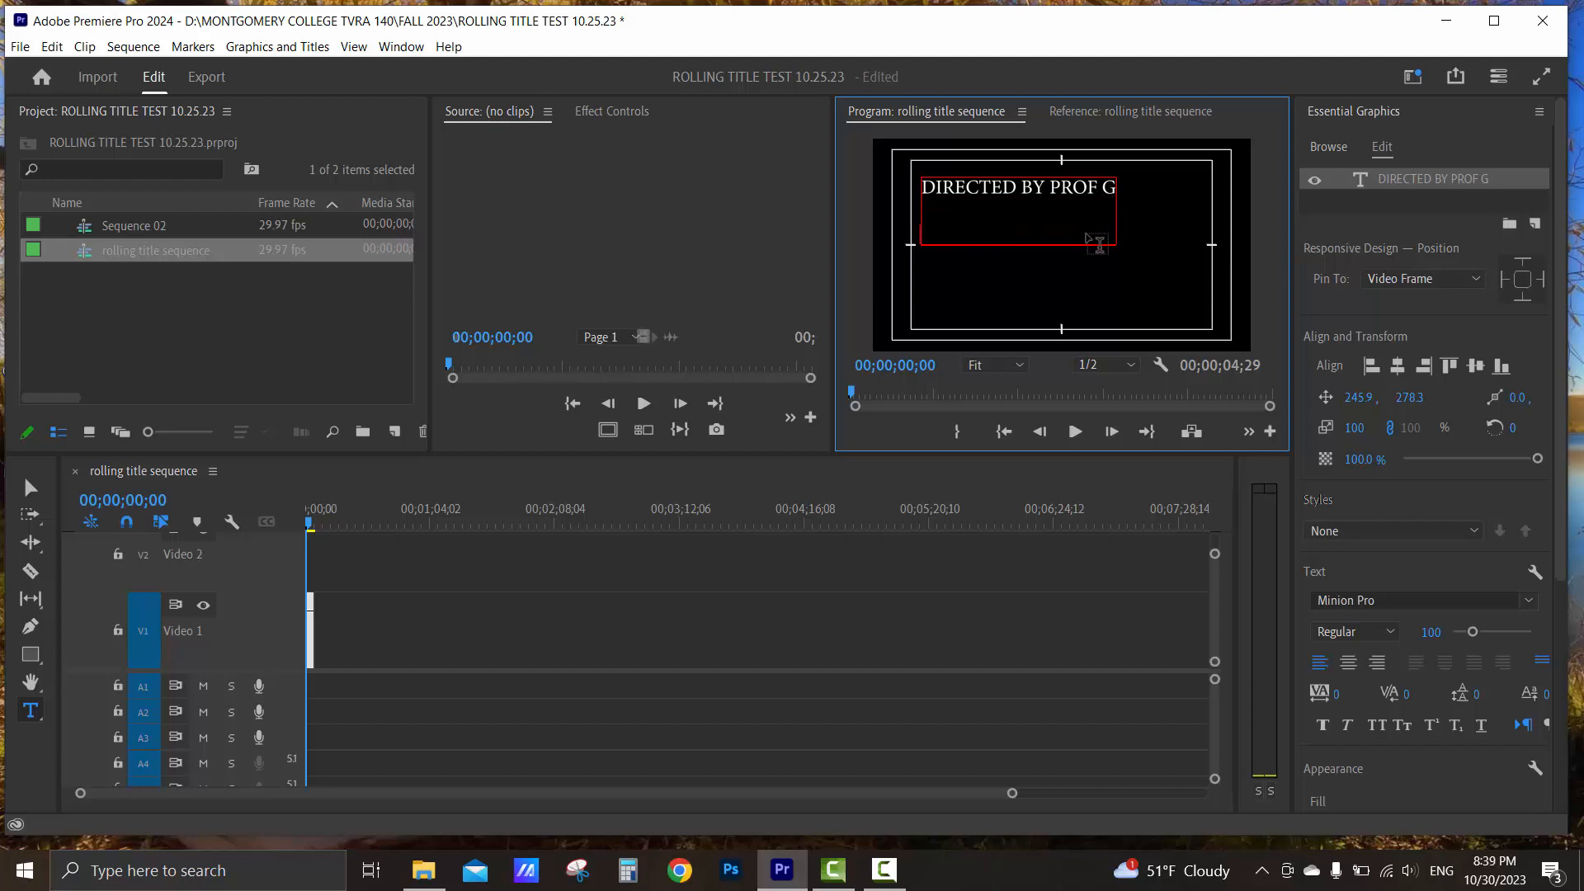
type("WRITTEN BY P")
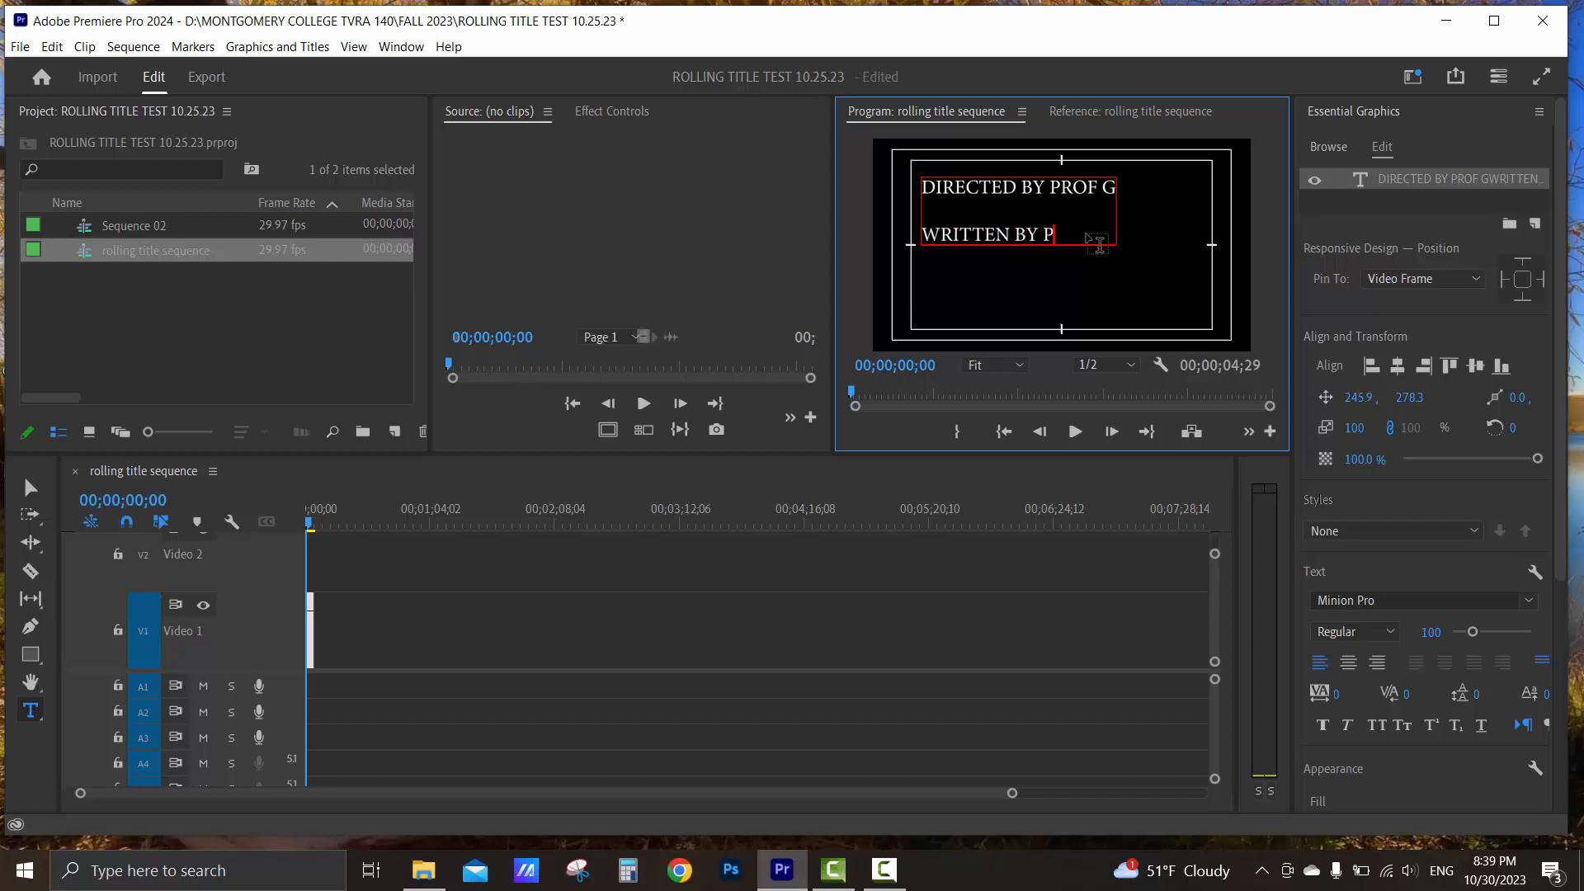
type("ROF G")
key("Return")
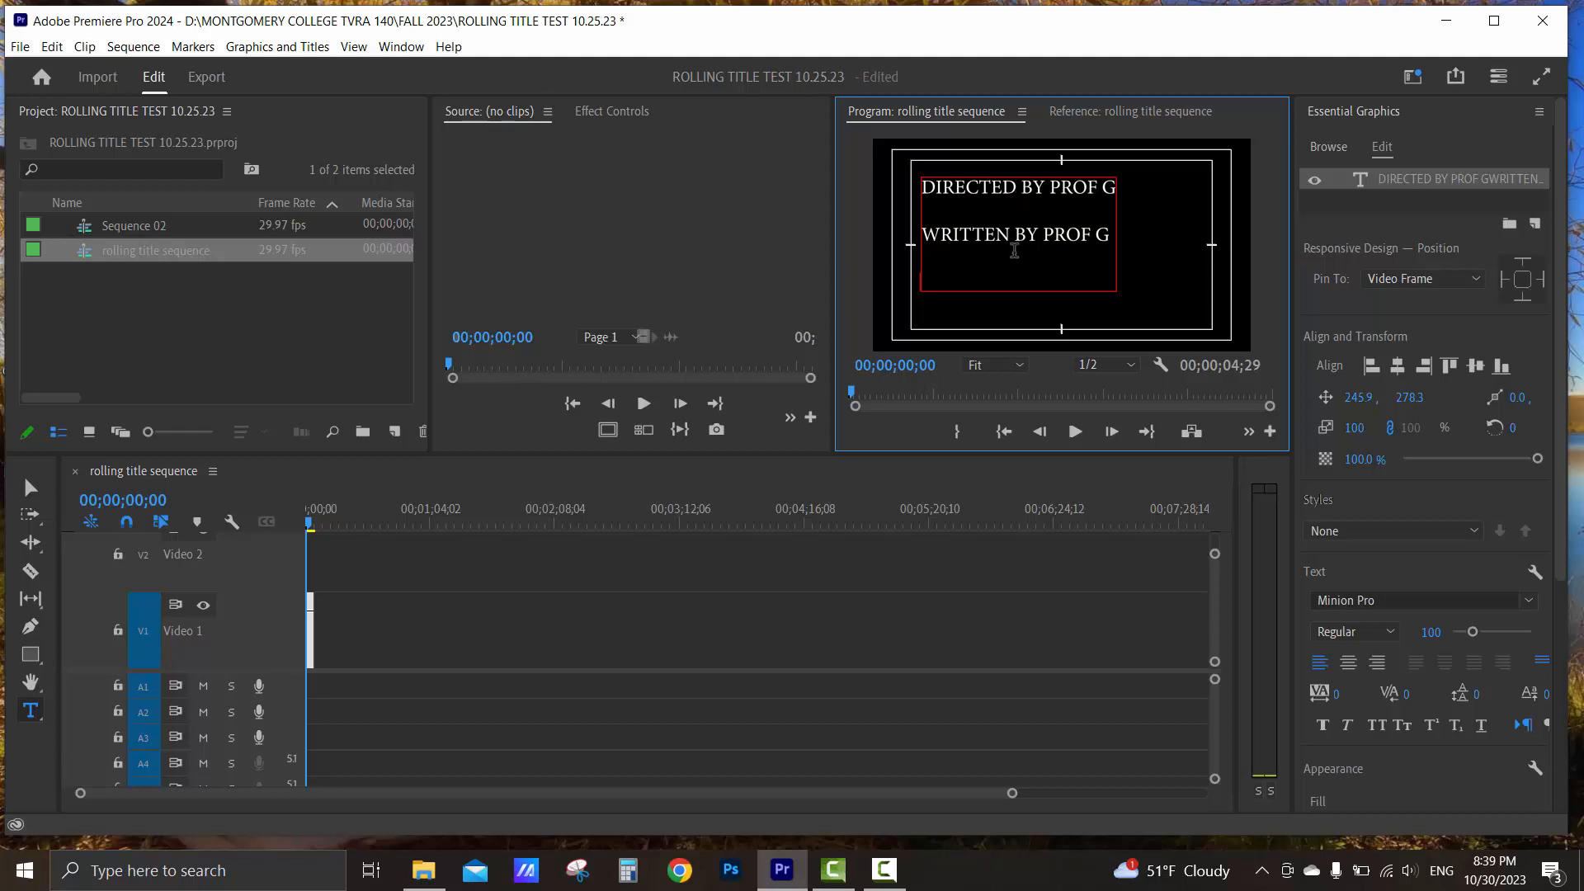
type("EDITED BY PROF")
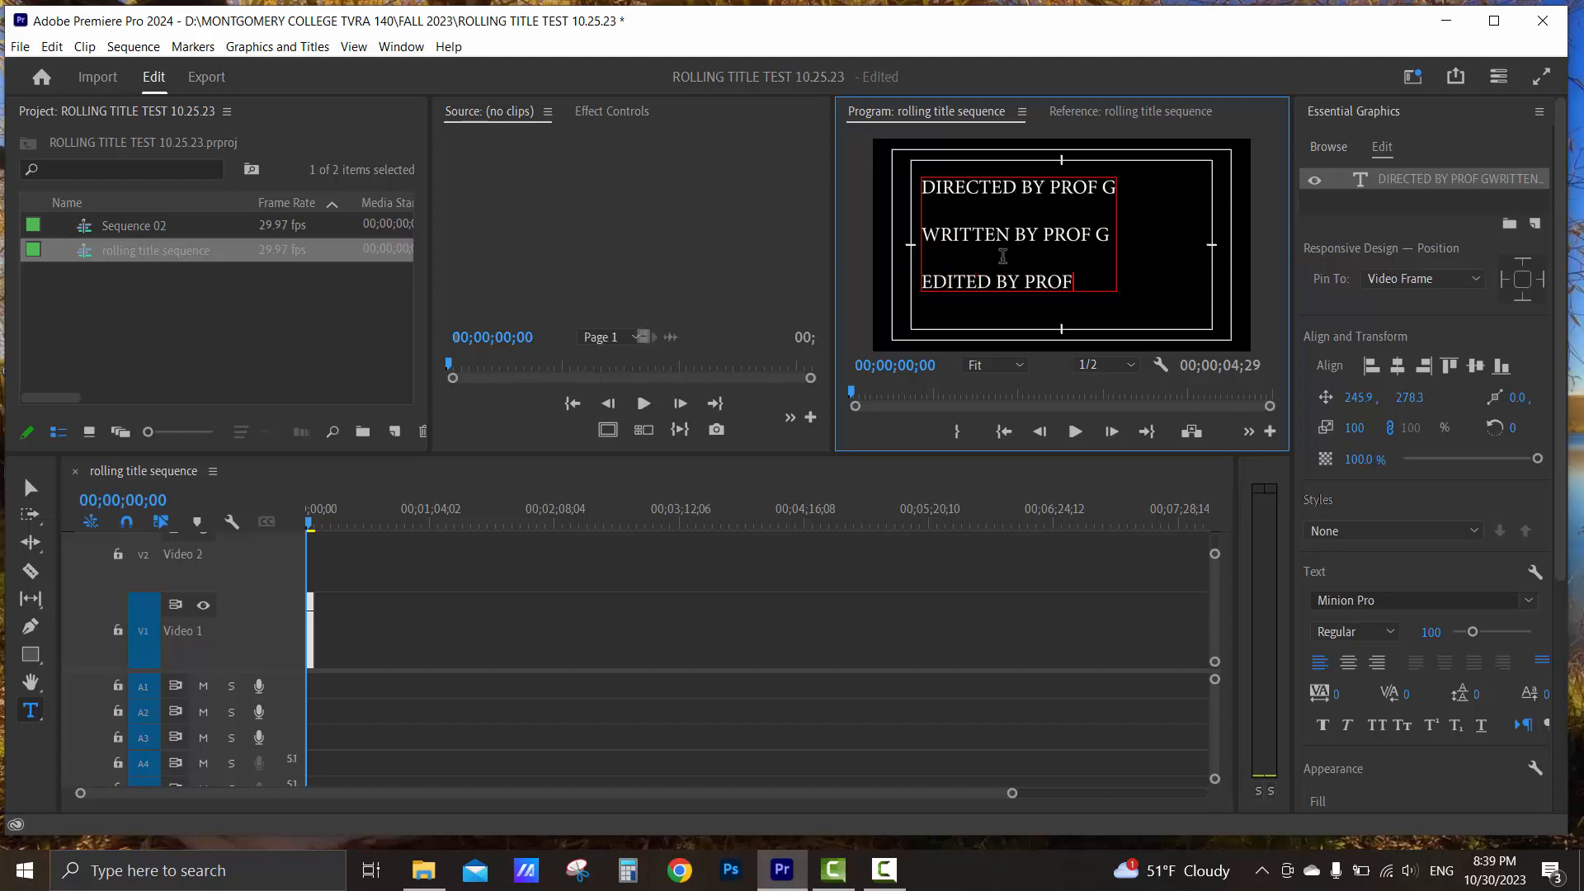
type(" G")
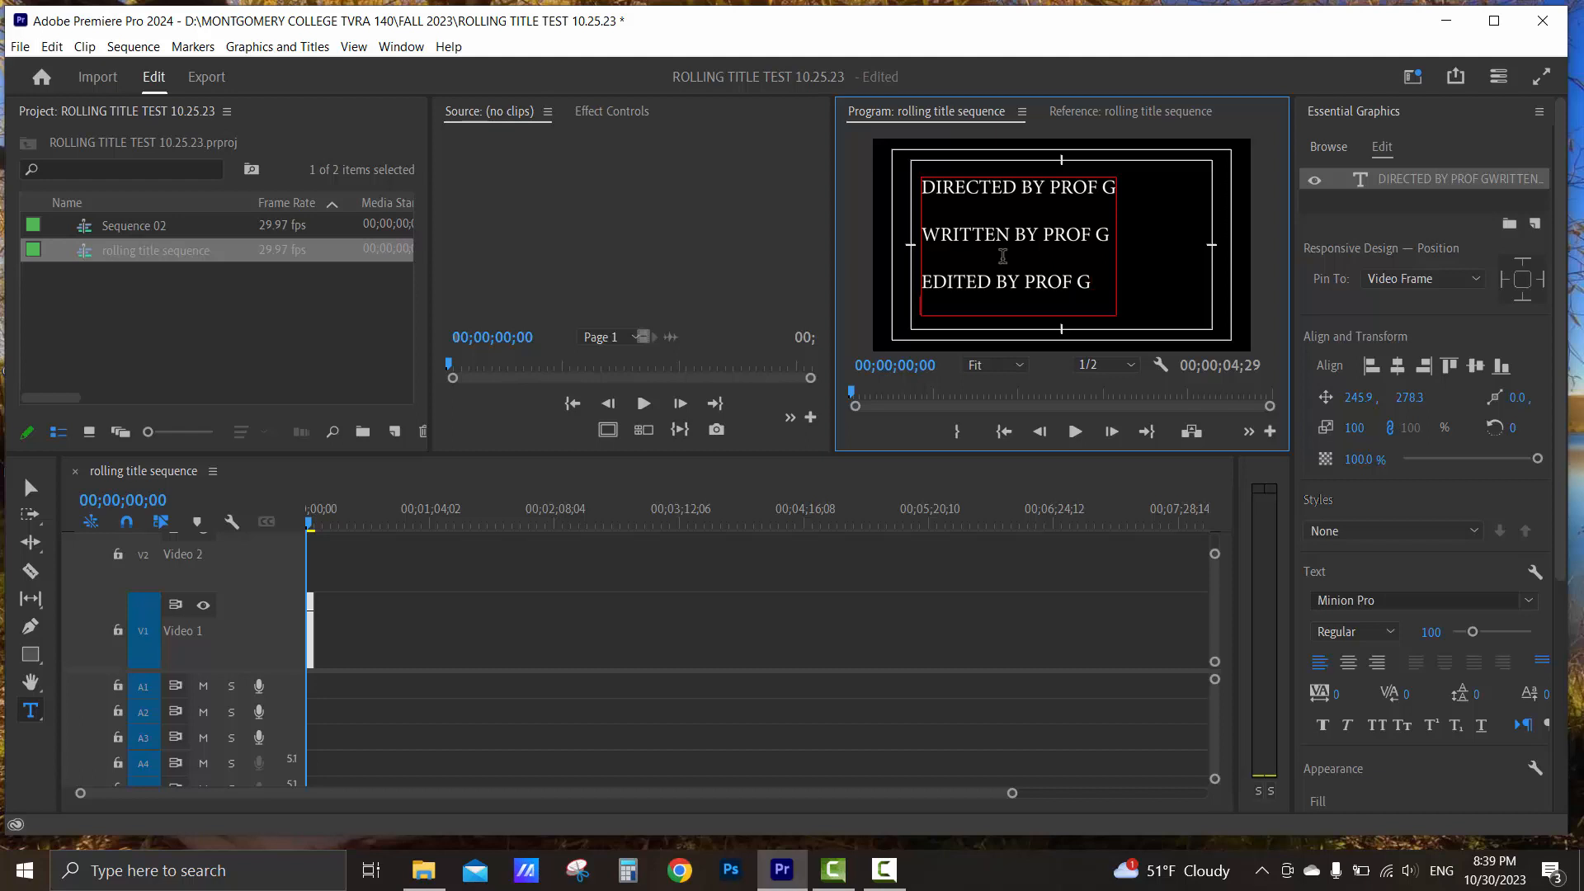
Add the credit "PRODUCED BY PROF G" after a blank line and move the text block up to about 204, -276.
key("Return")
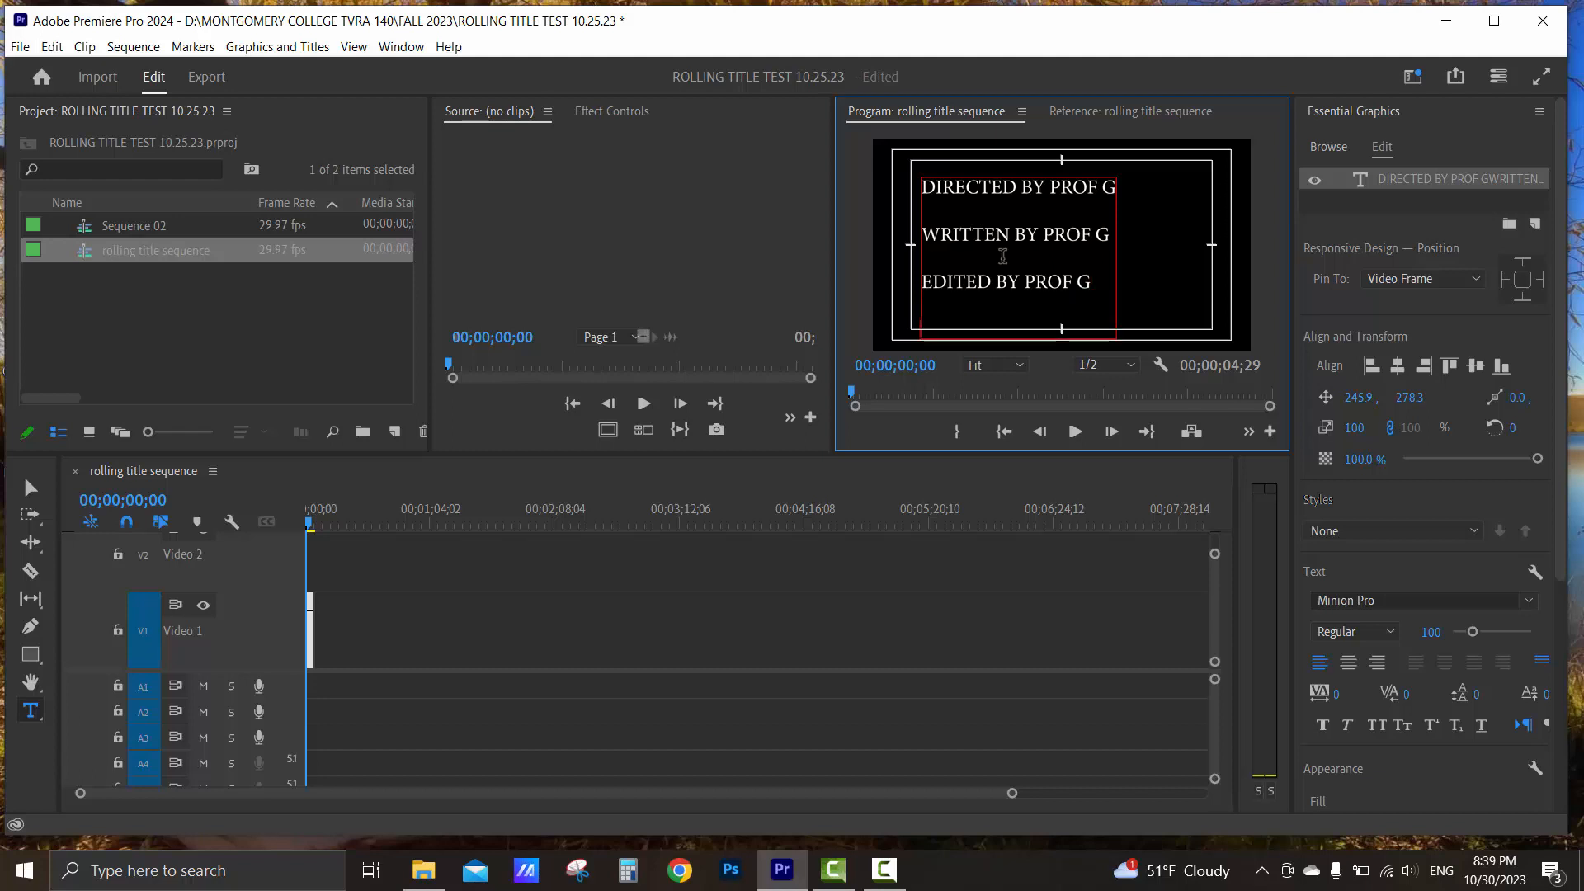
type("PRODUCED BY PROF ")
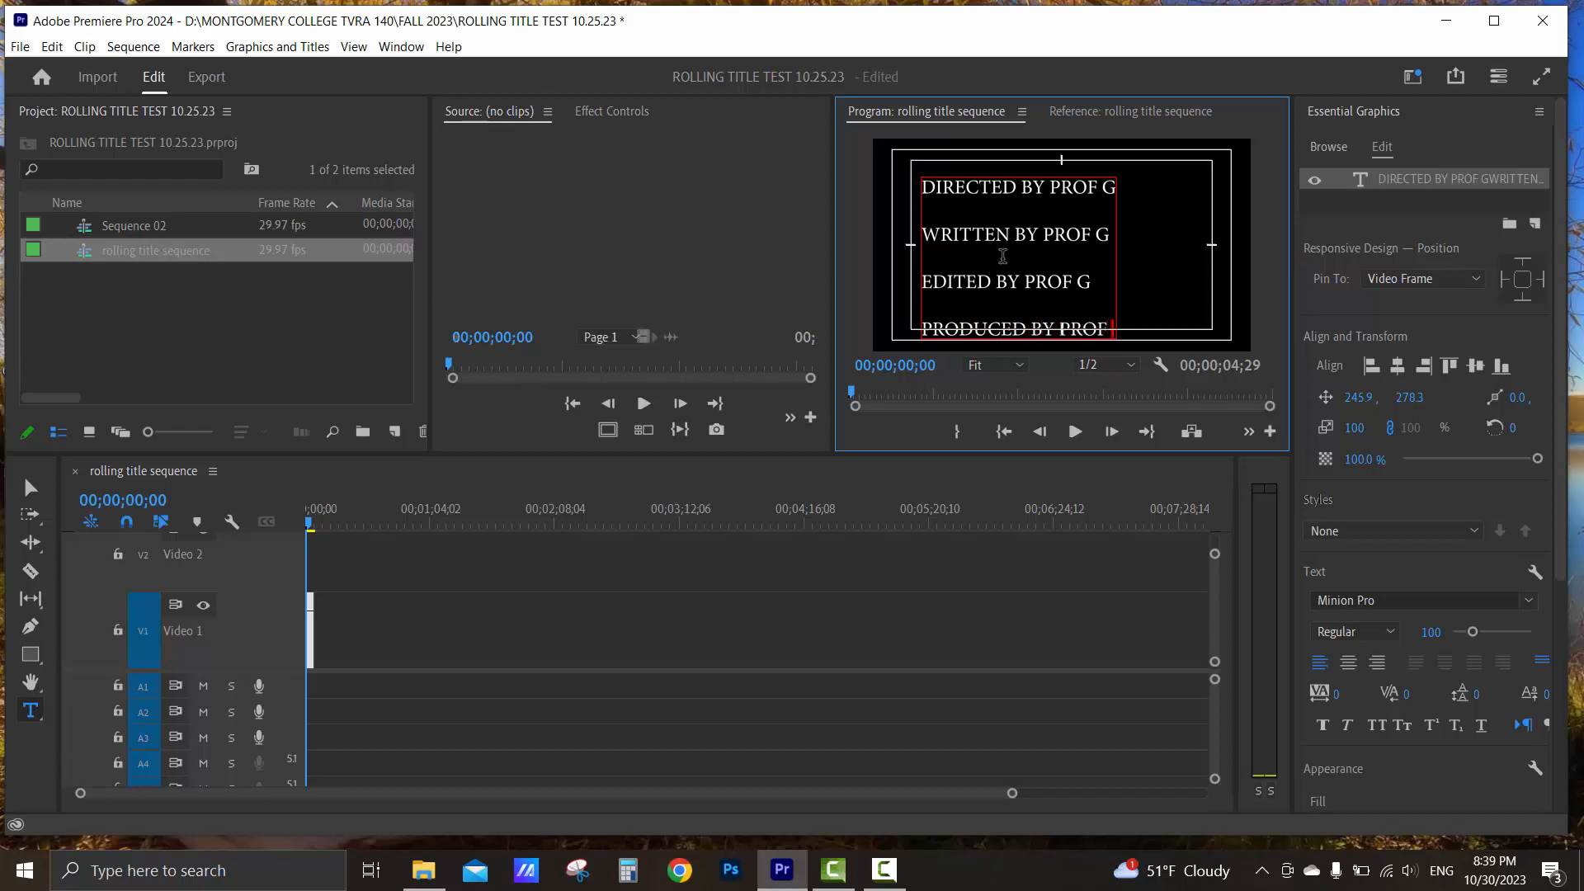
type("G")
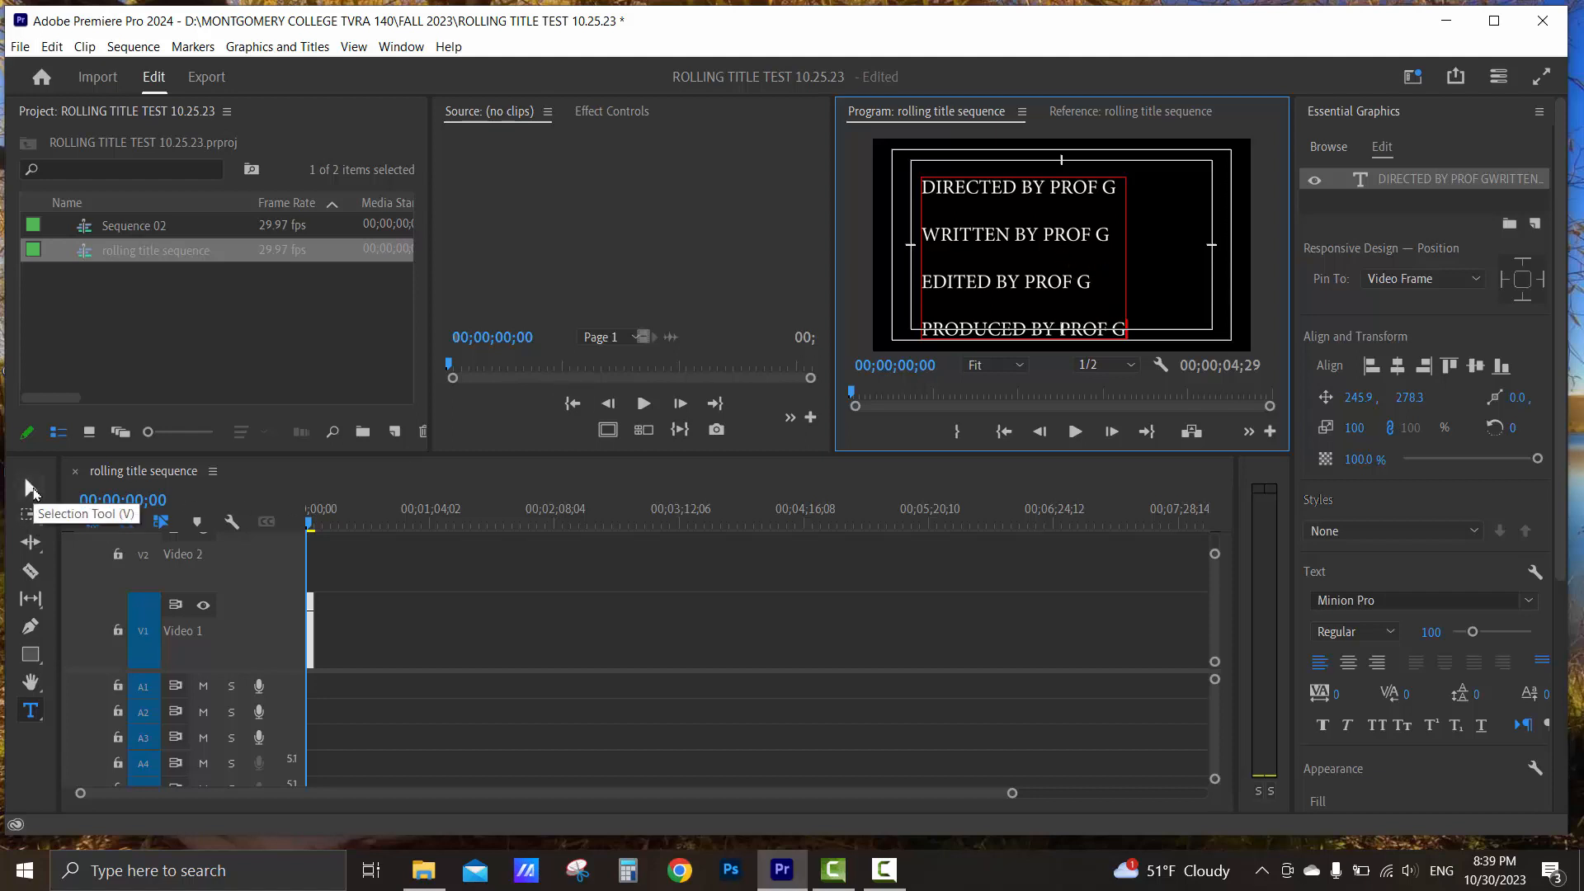
left_click(31, 489)
left_click_drag(1025, 294, 1016, 190)
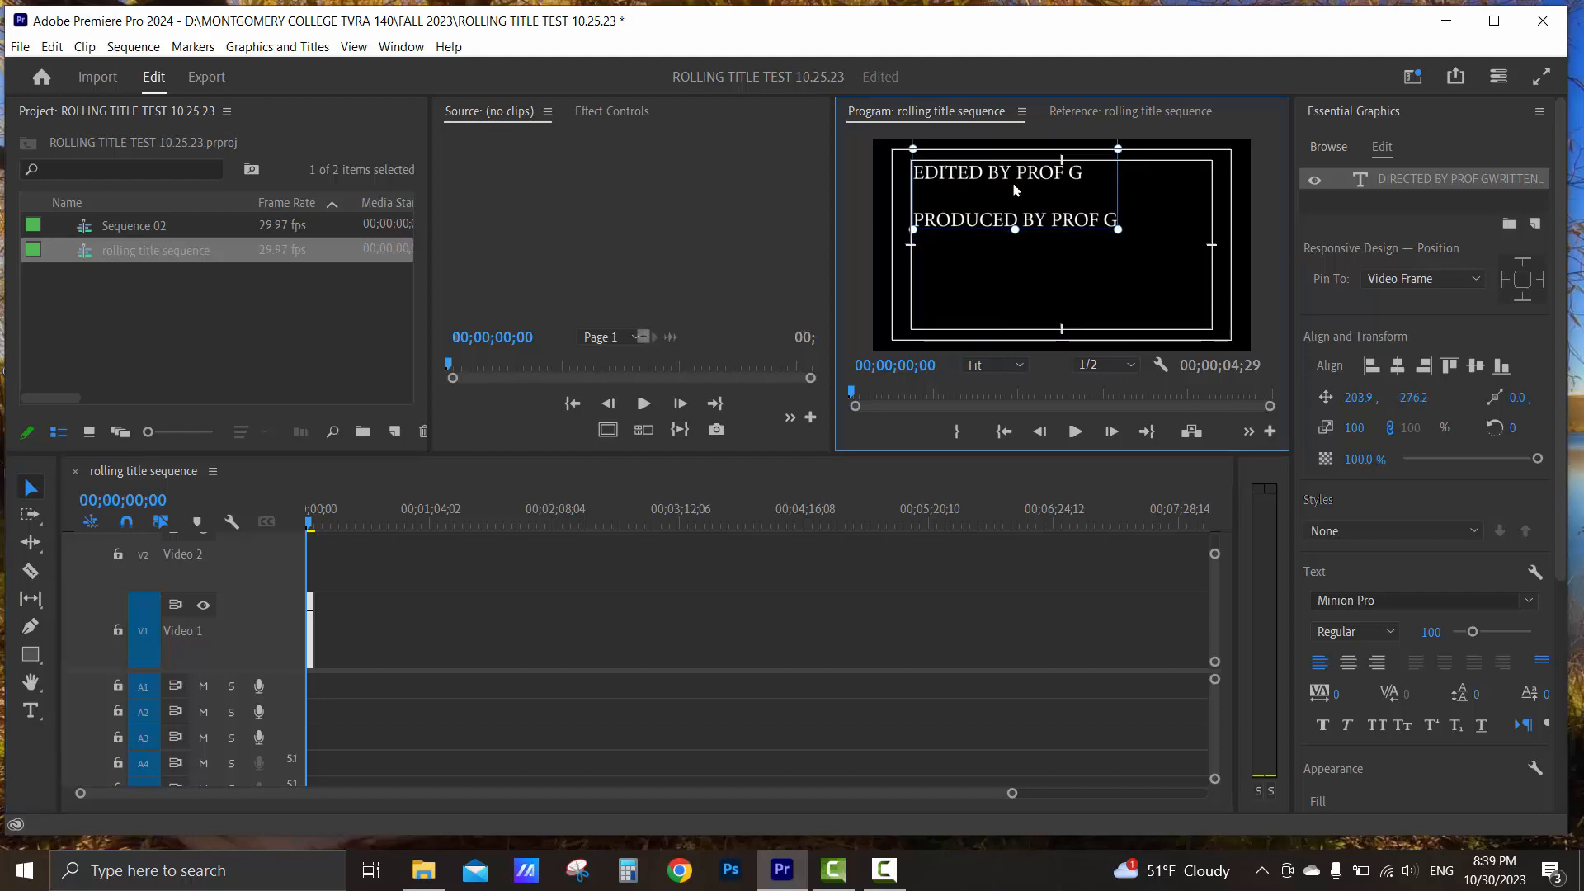
double_click(1110, 219)
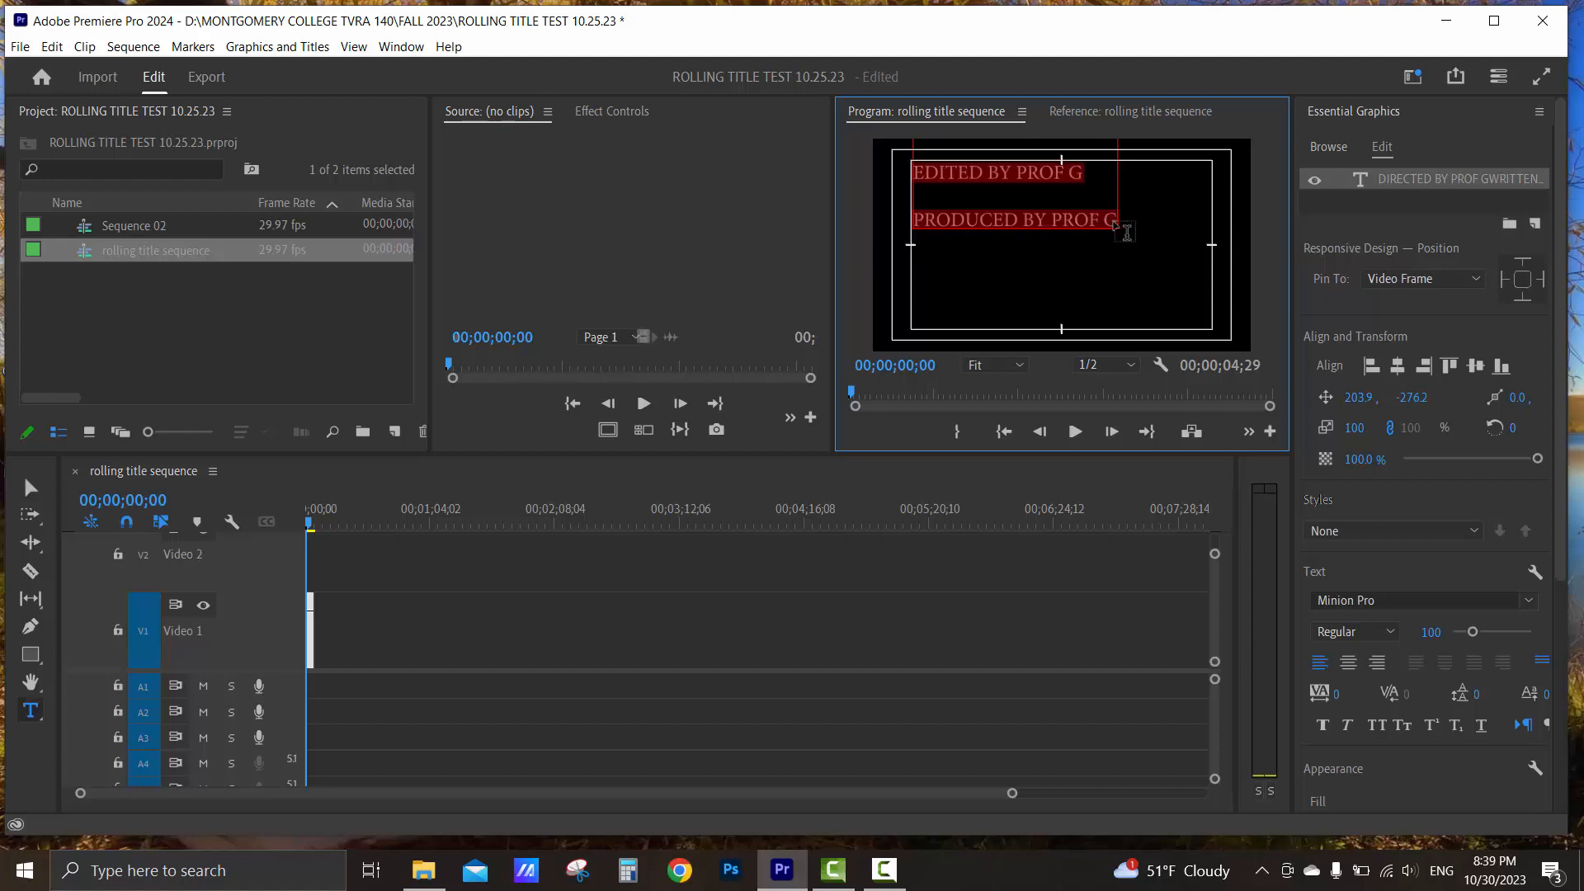
left_click(1116, 222)
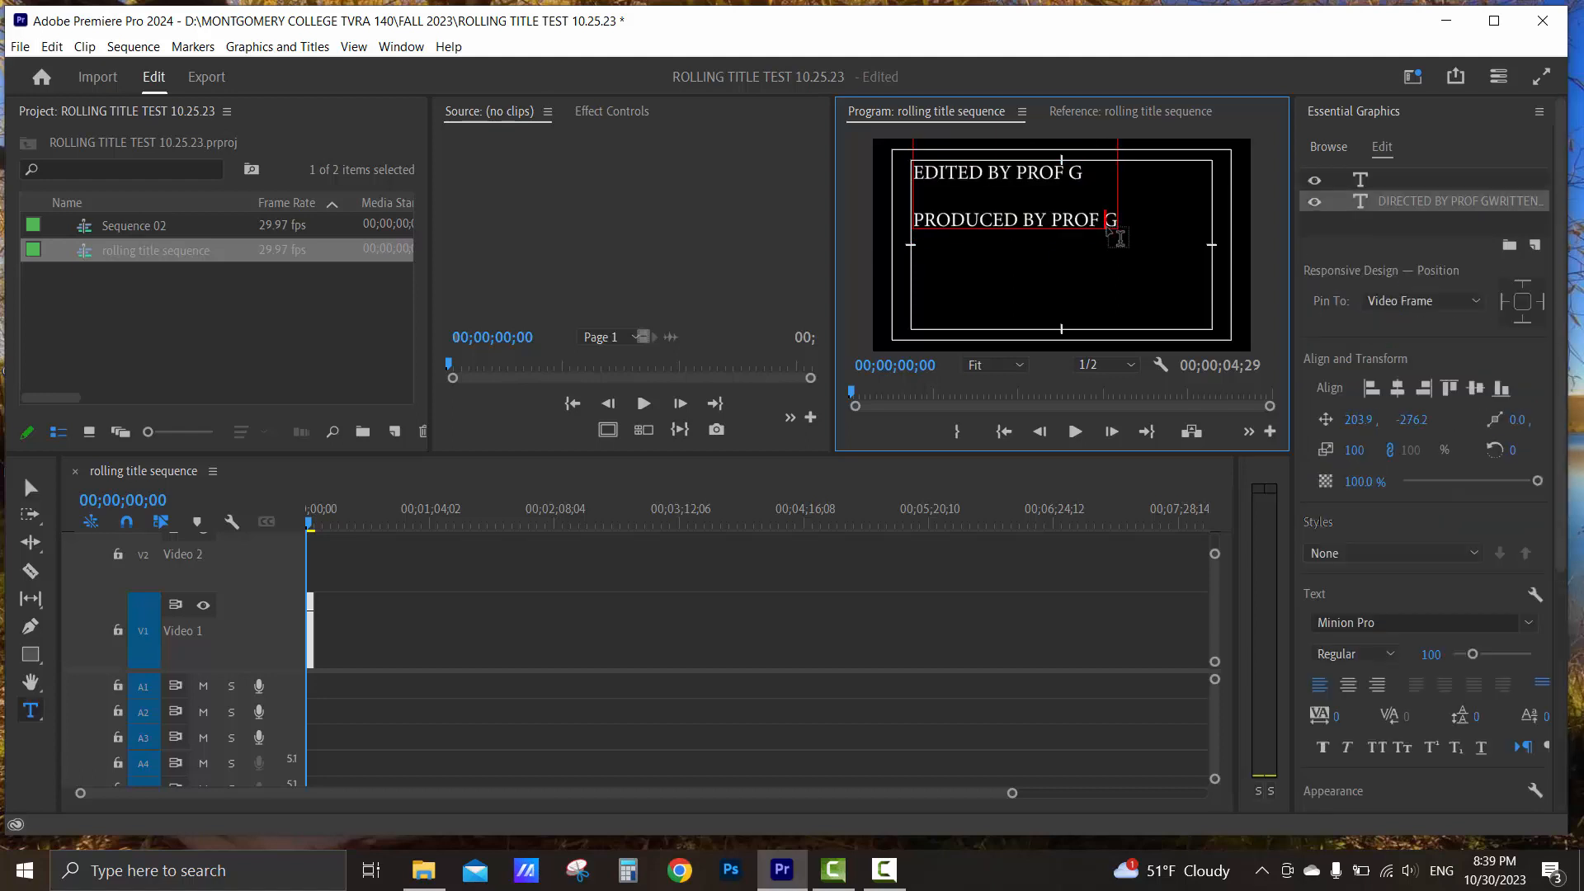
left_click(1445, 189)
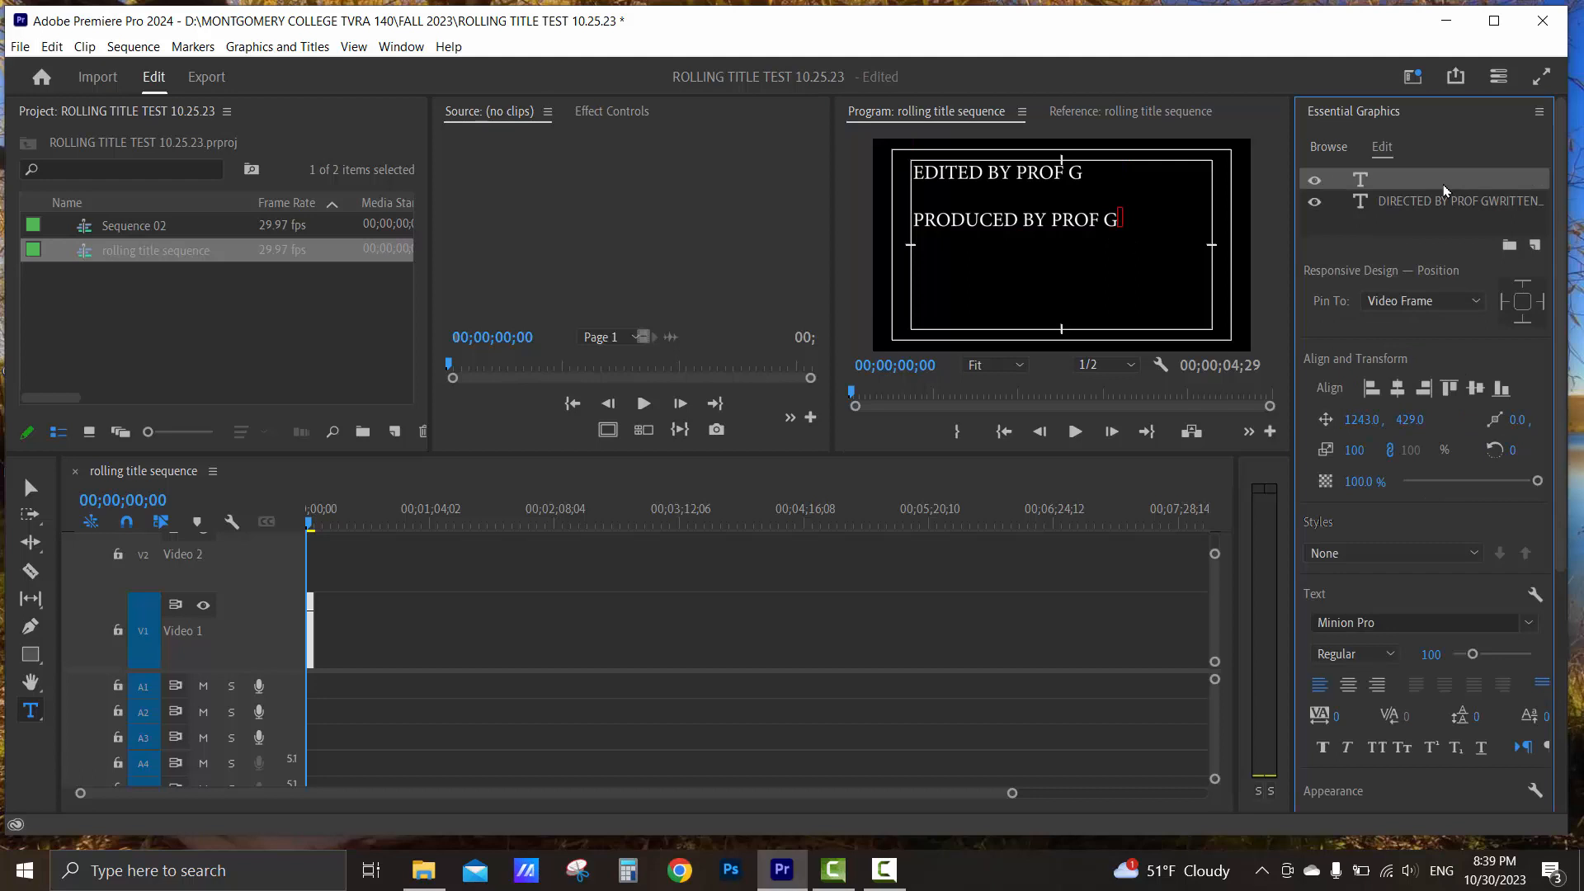
key("Delete")
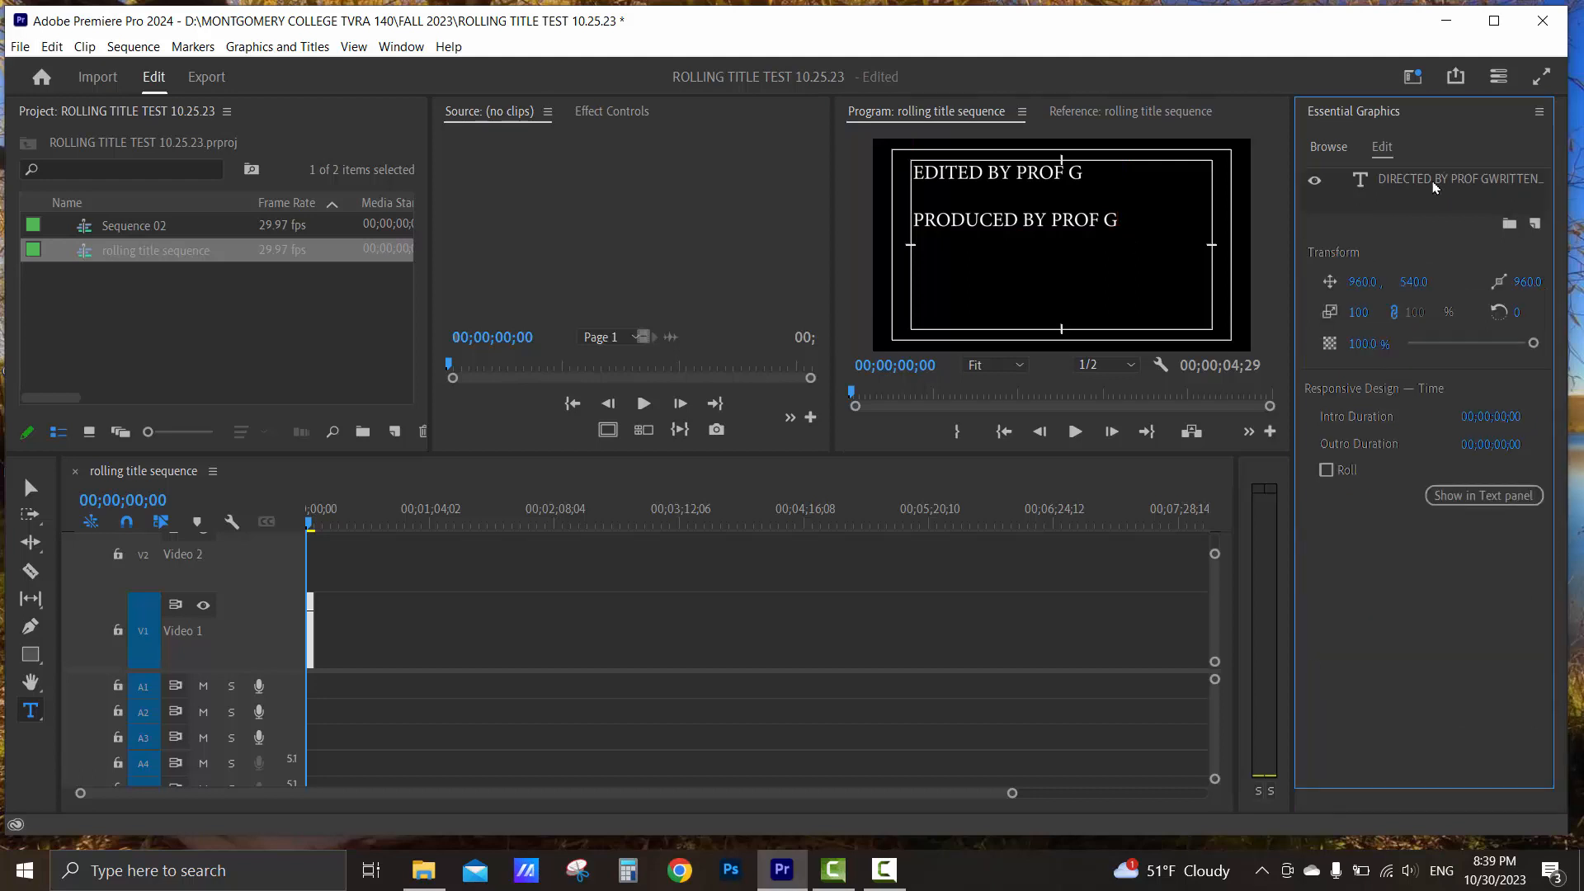
Add "THE END" after the "PRODUCED BY PROF G" credit, leaving three blank lines between them.
left_click(1034, 223)
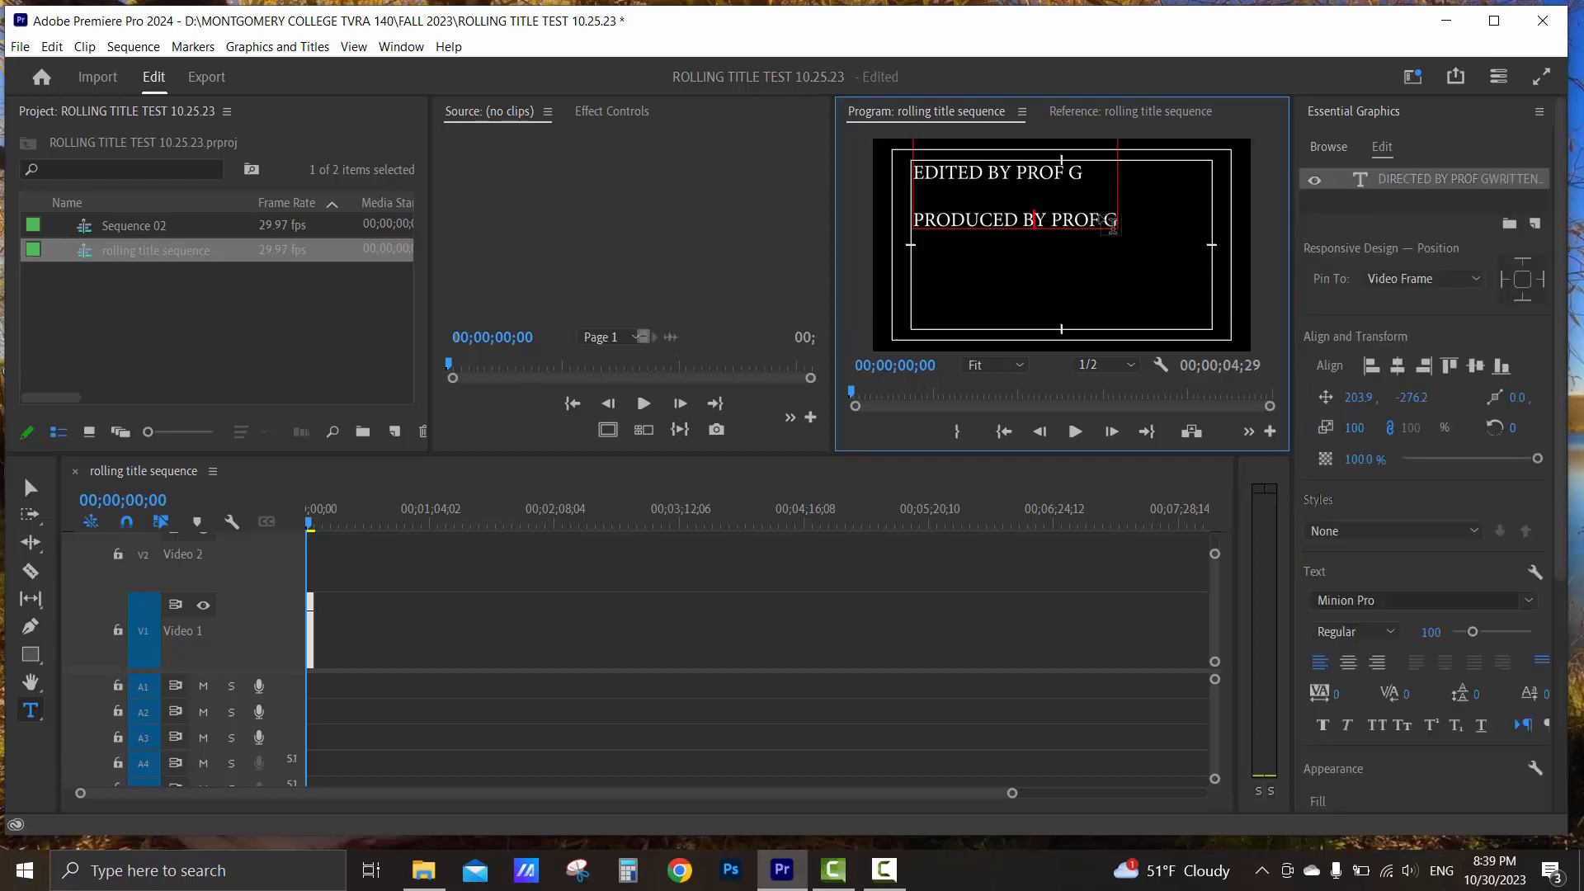
left_click(1106, 221)
key("Return")
key("Return")
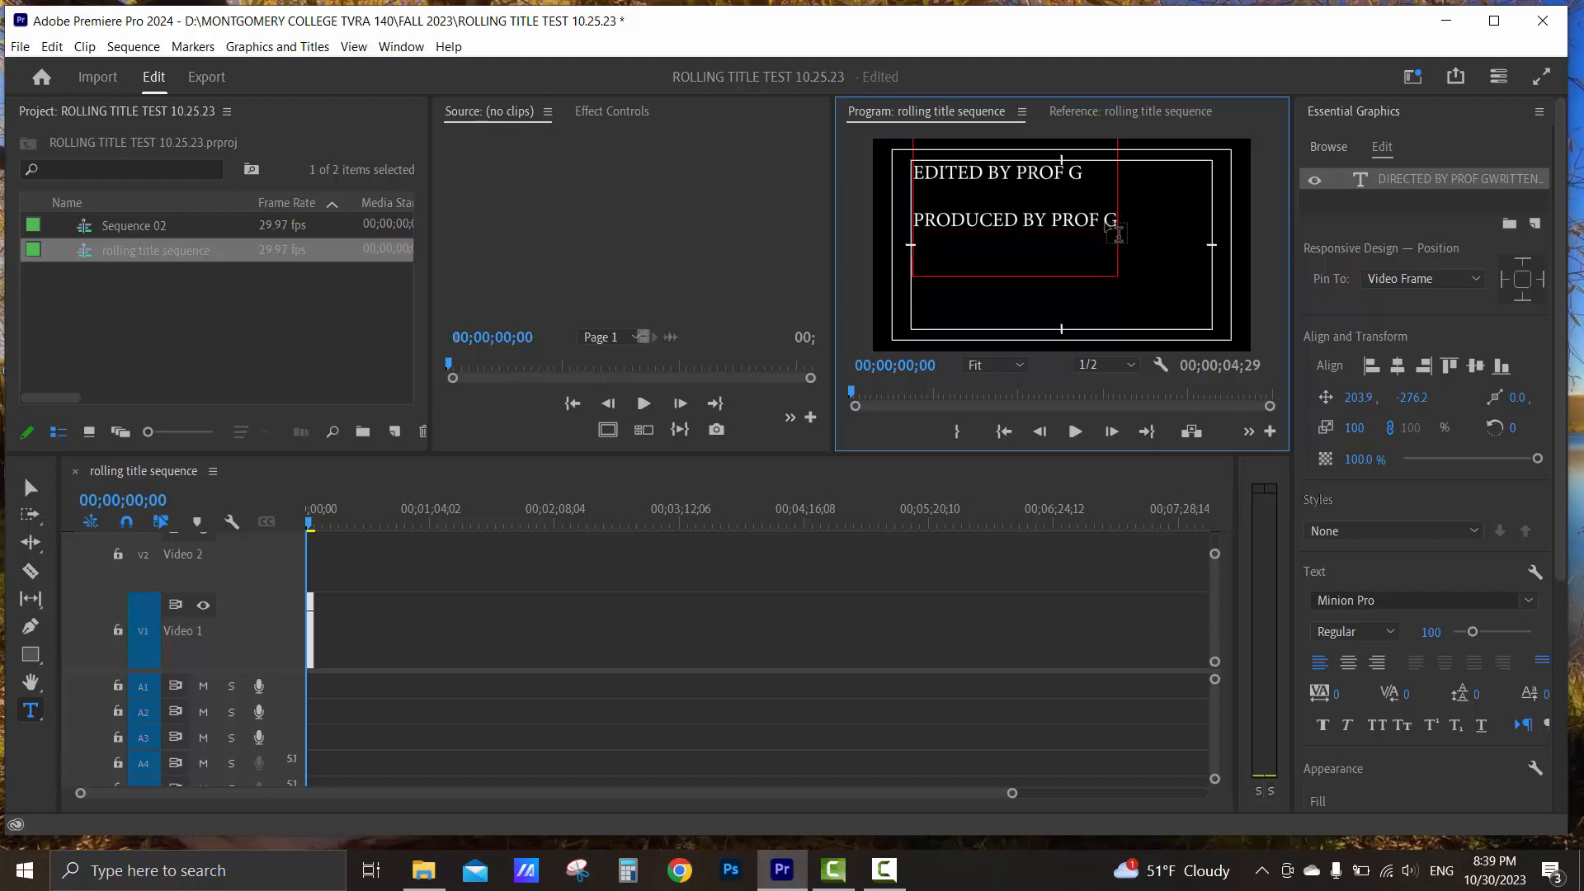
key("Return")
key("Return")
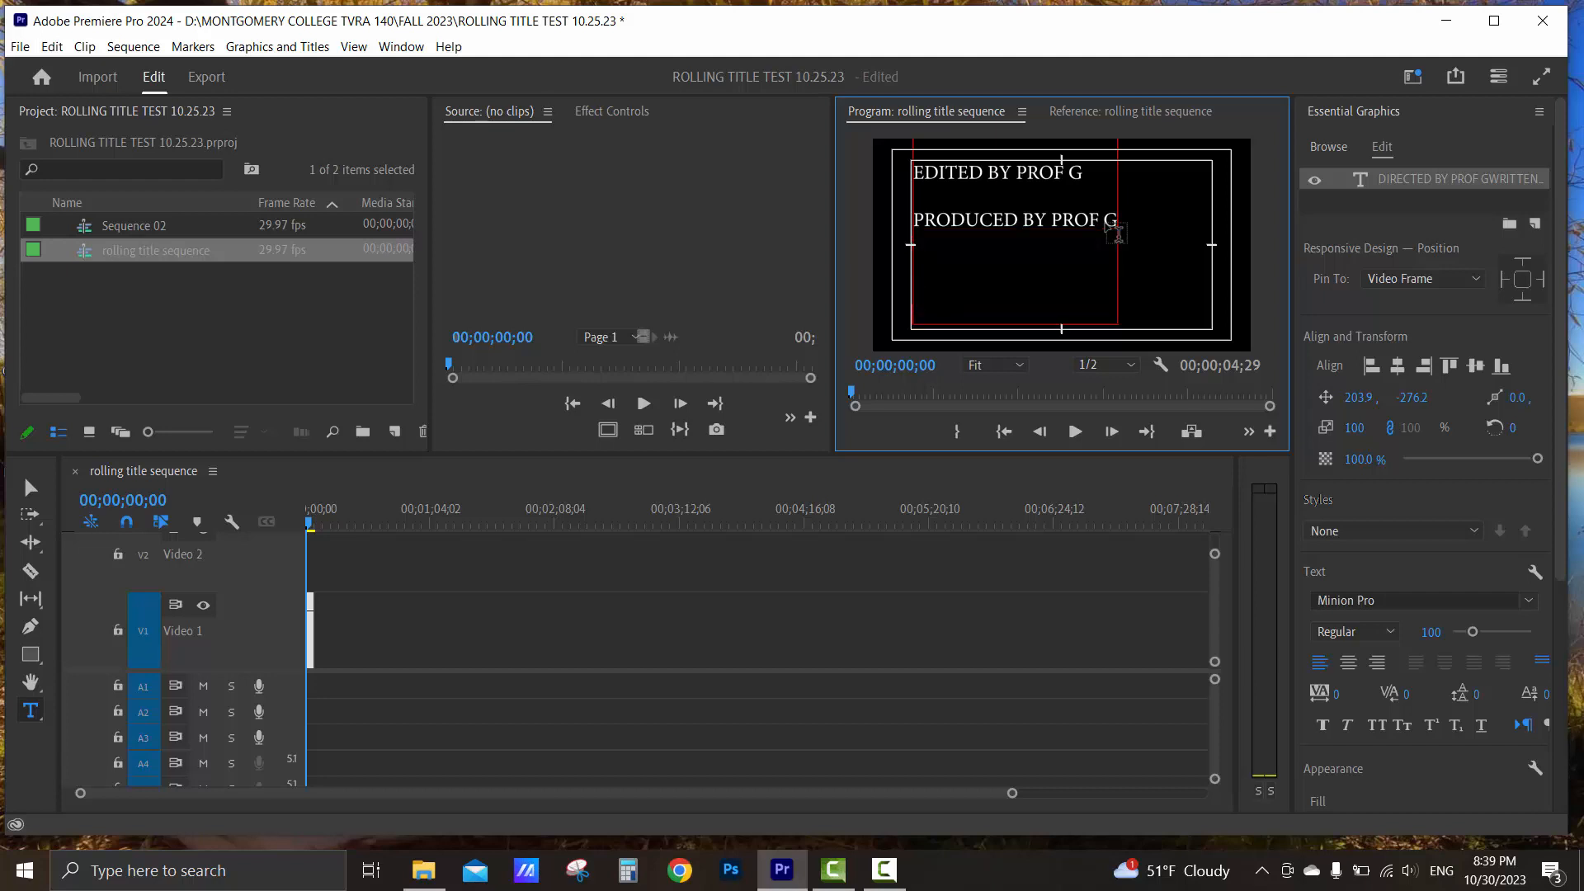
type("THE END")
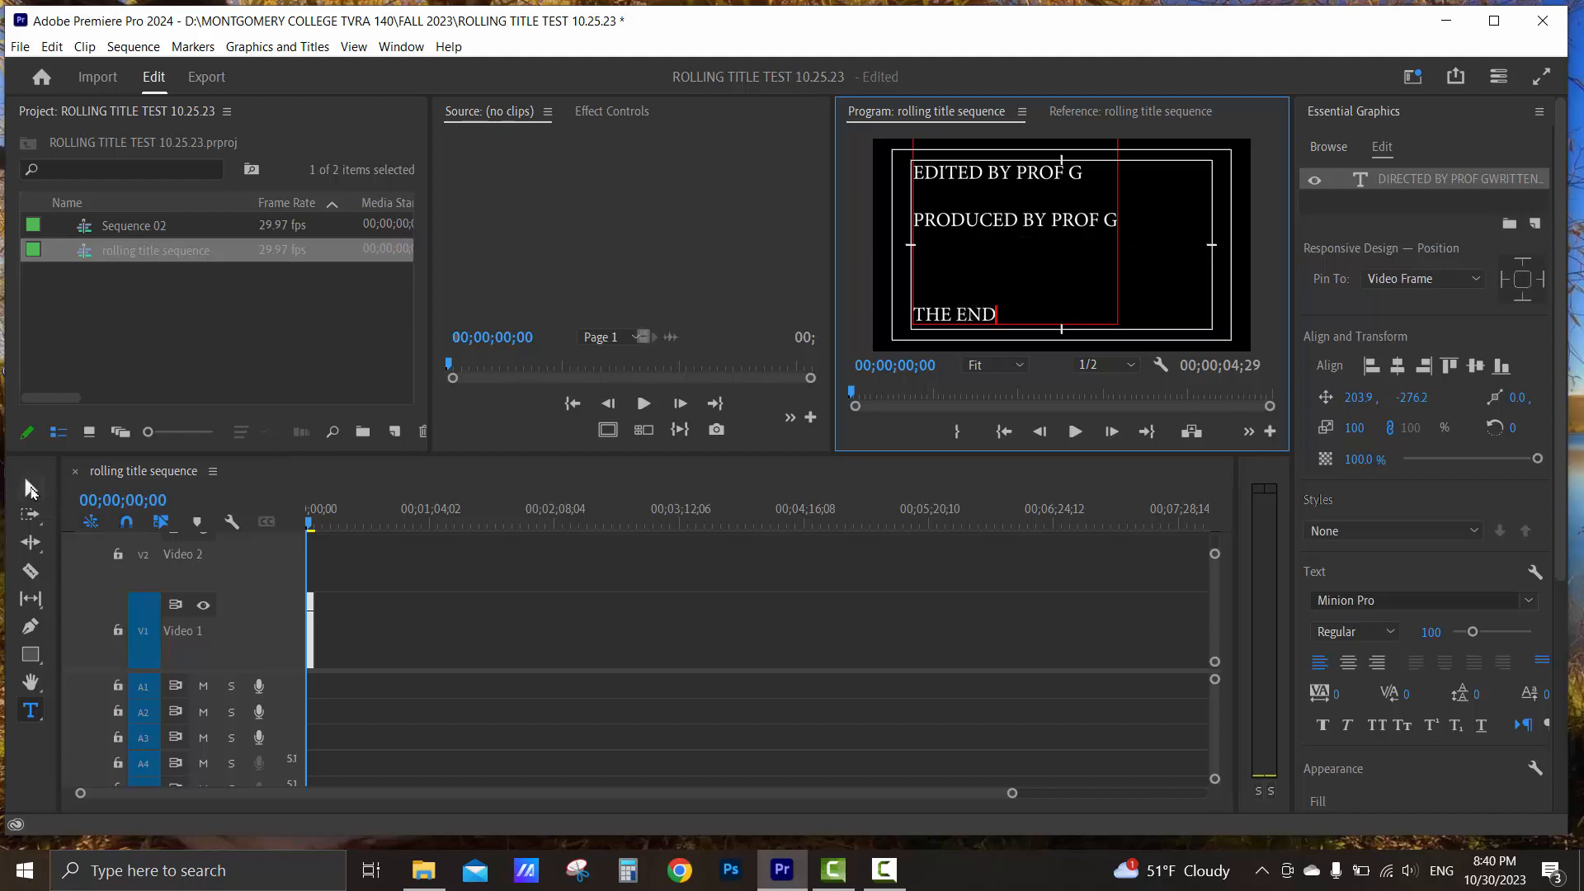
Save the project and move the whole credits block down out of the frame, to about 217, 1170.
left_click(31, 489)
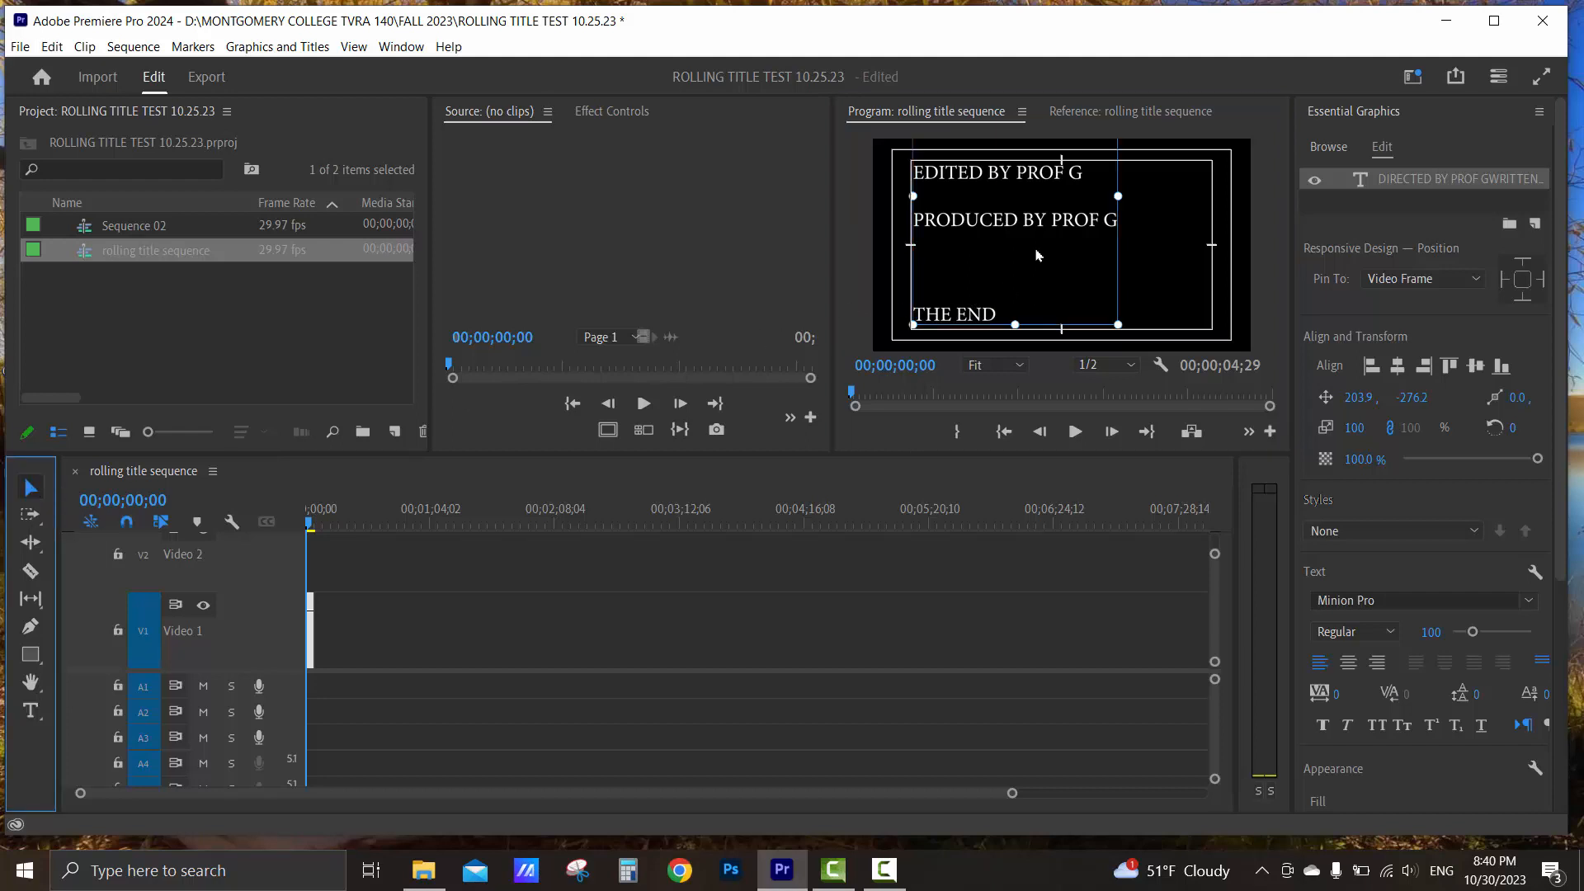
key("ctrl+s")
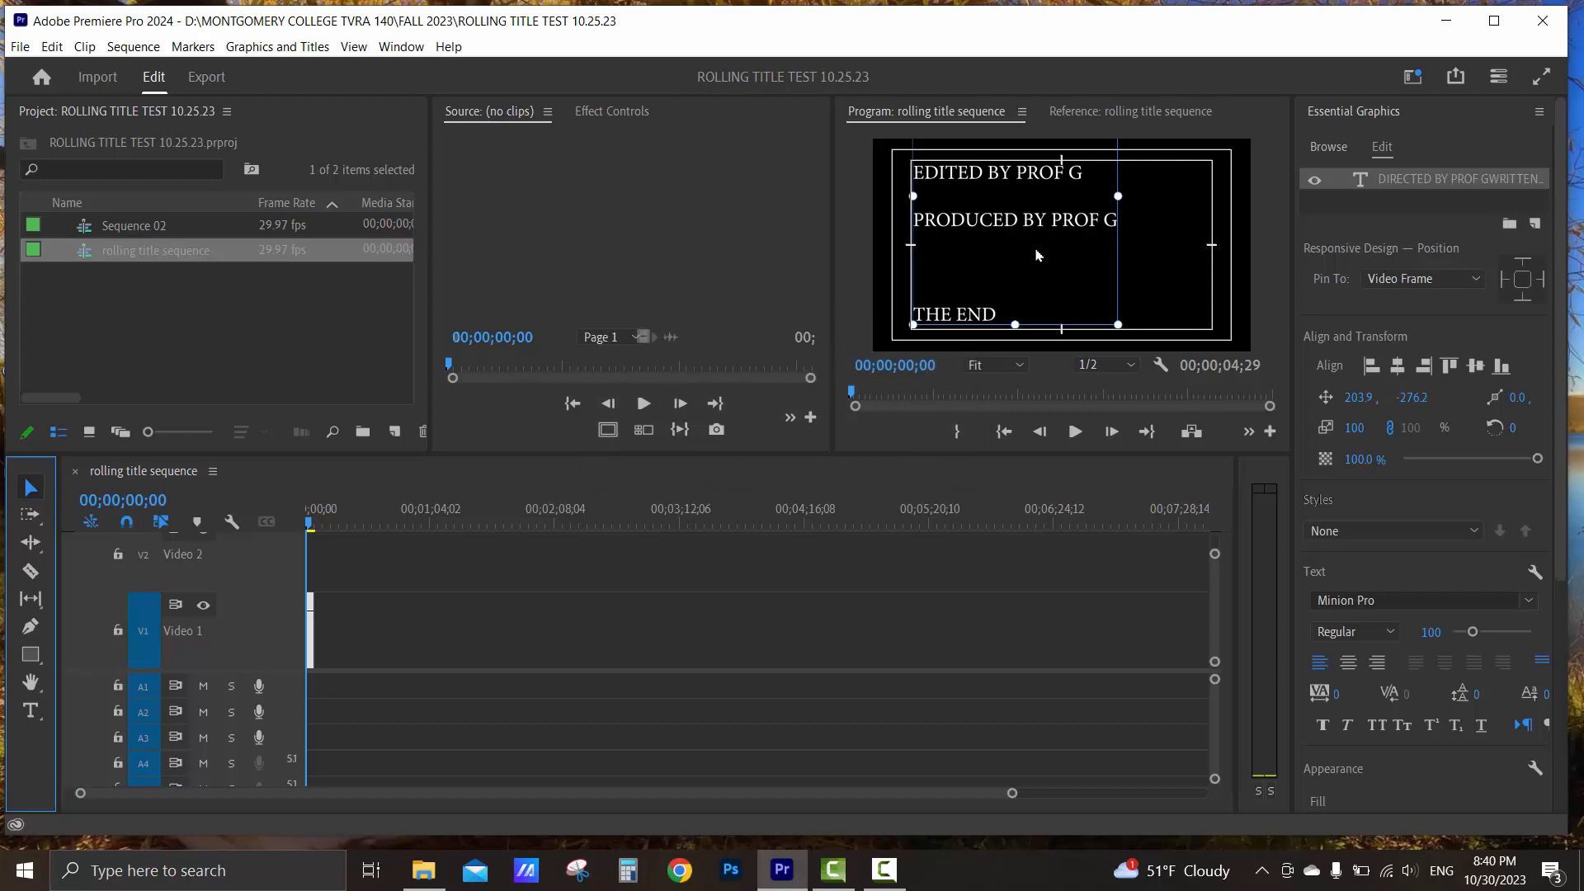
left_click_drag(1006, 190, 1027, 378)
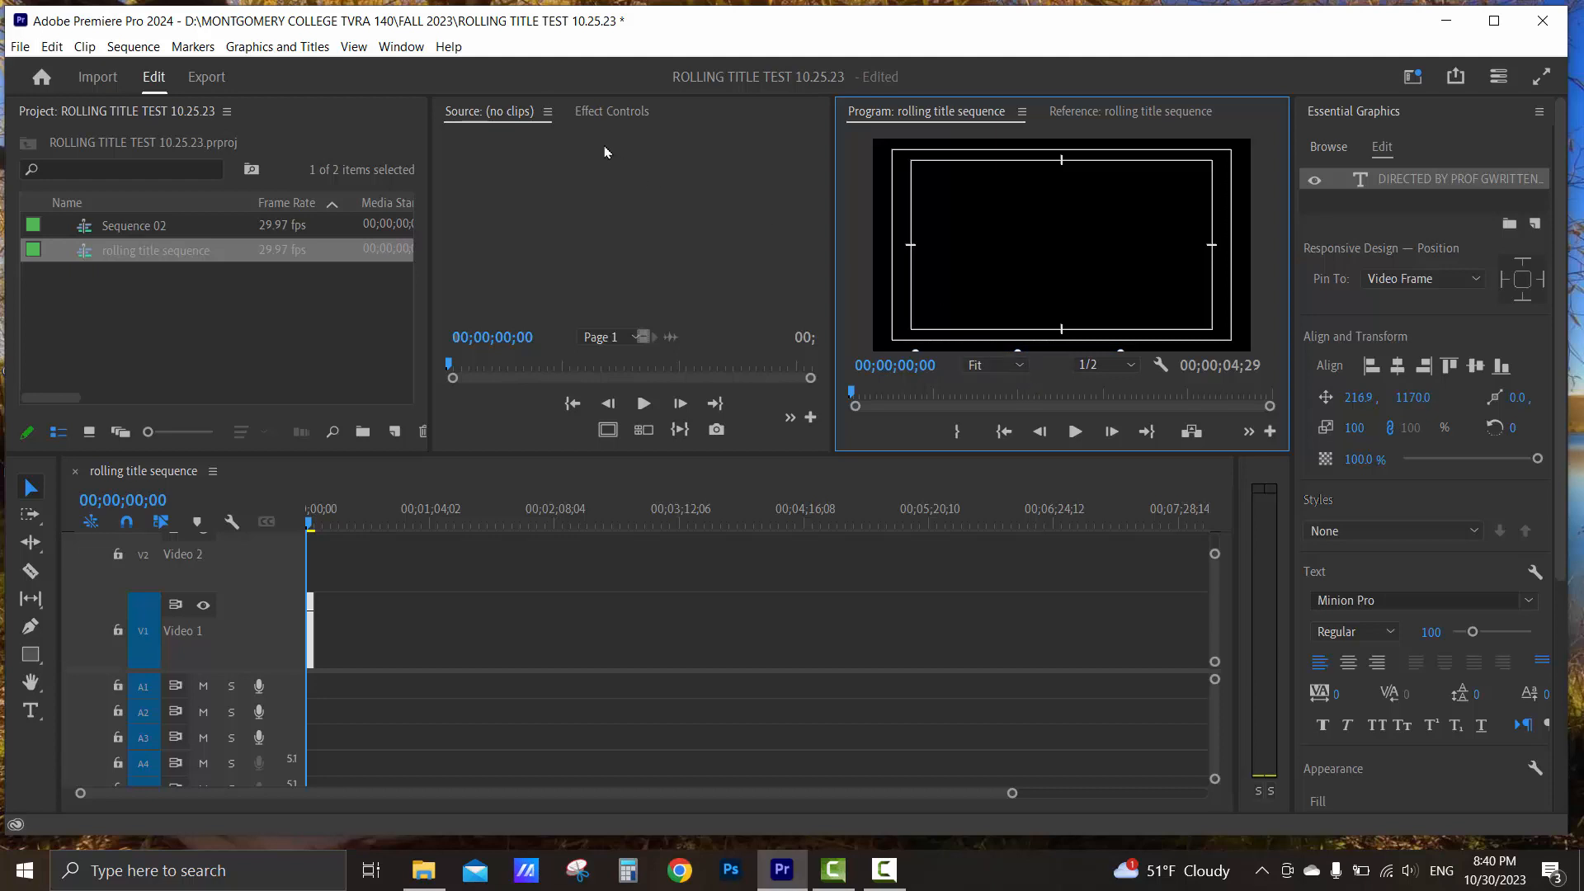
Widen the Effect Controls and turn on Position keyframing for the graphic's Vector Motion at 00;00;00;00.
left_click(611, 111)
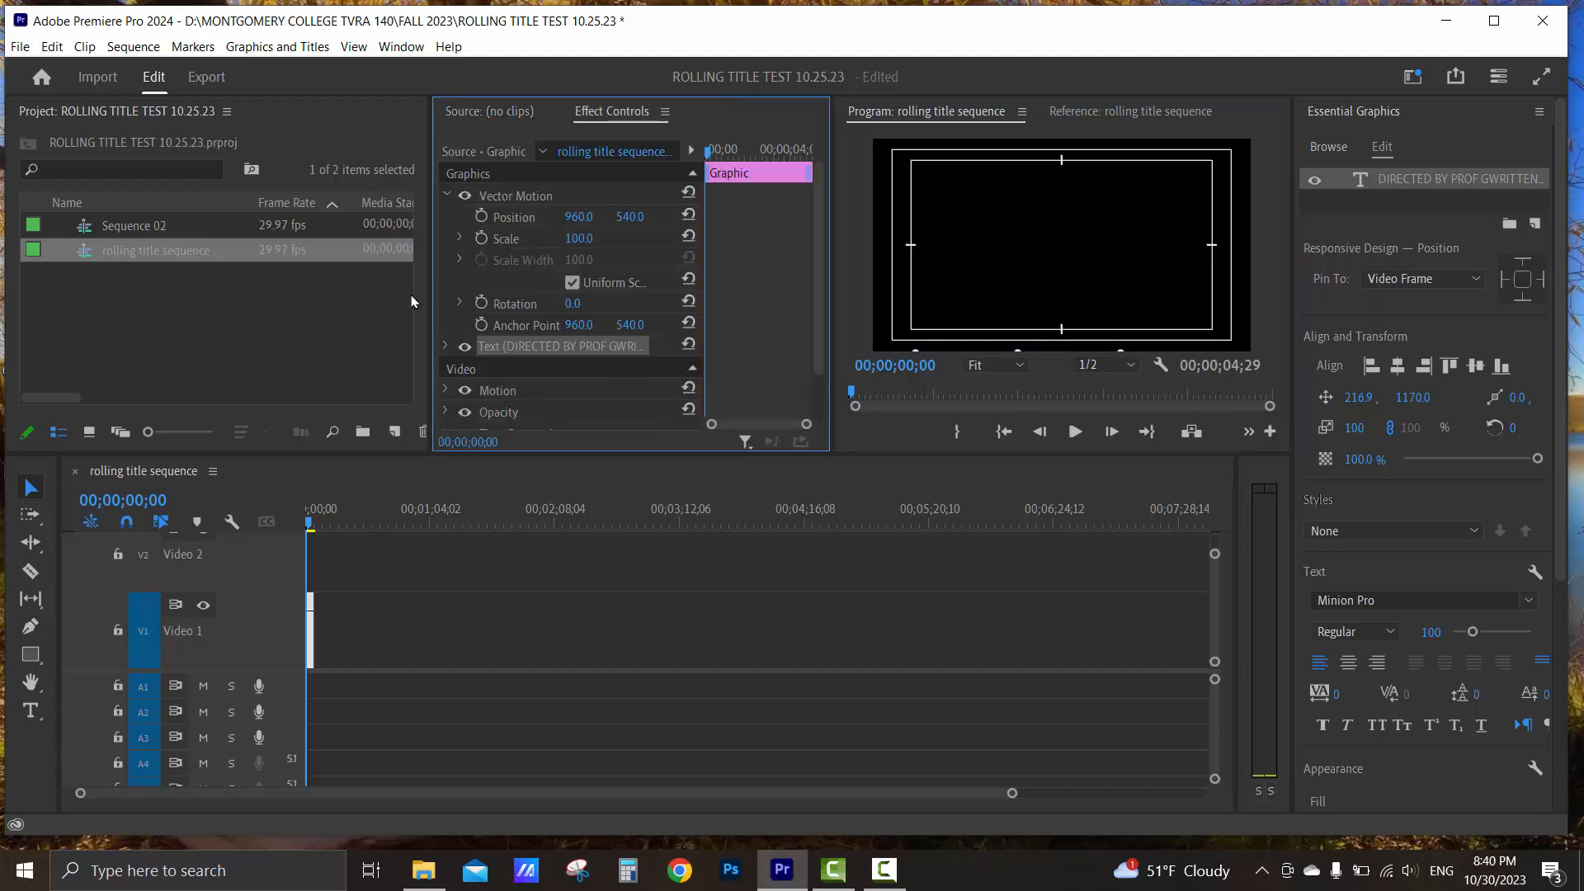
left_click_drag(432, 296, 265, 295)
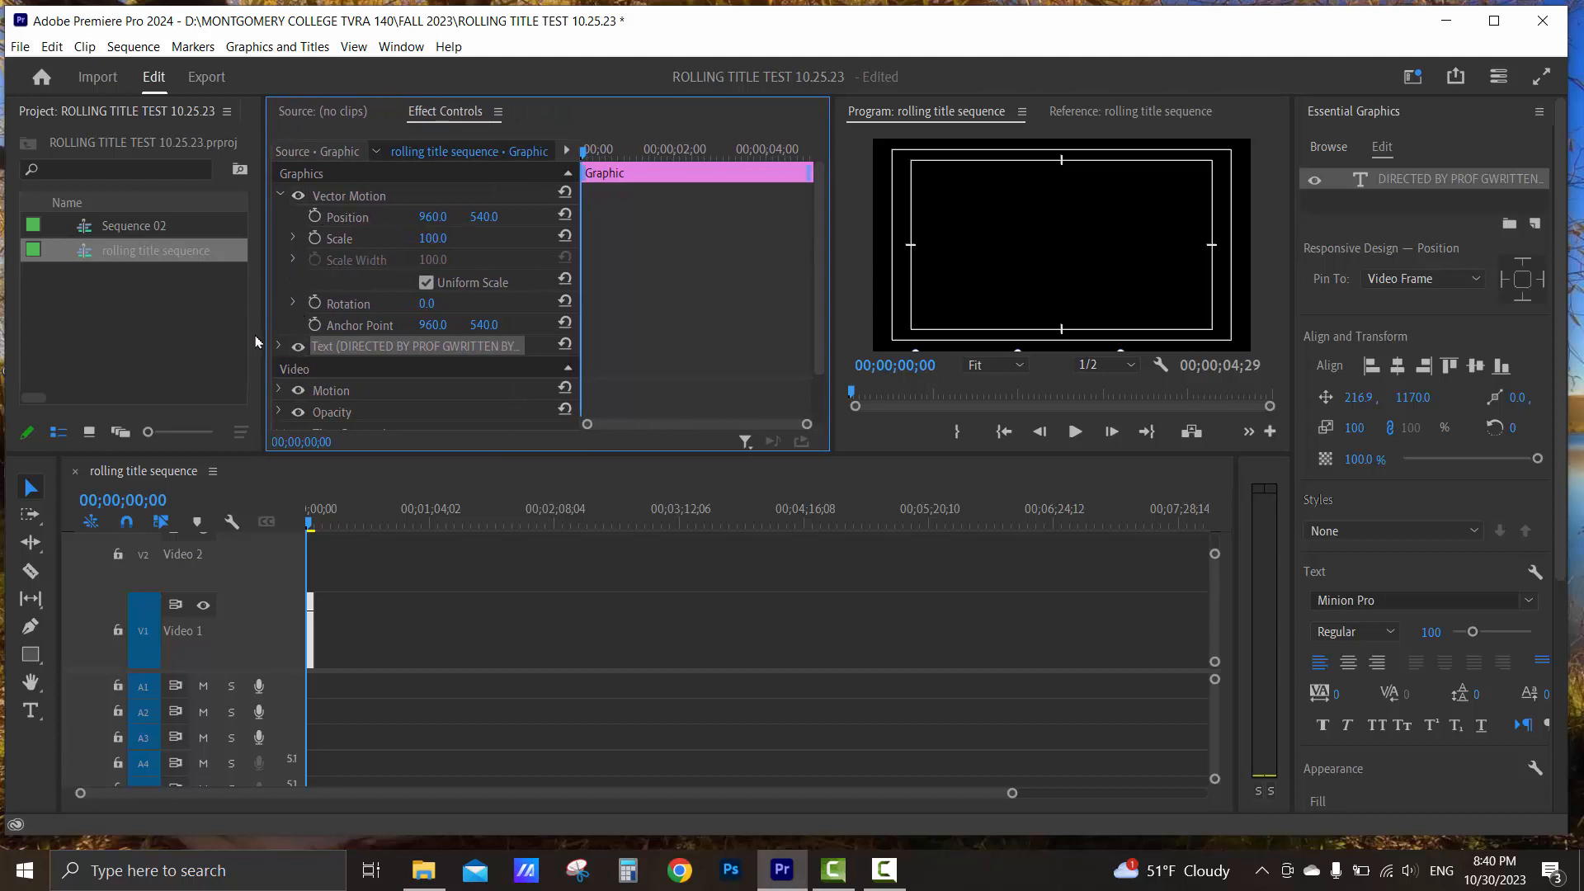
left_click_drag(262, 338, 249, 338)
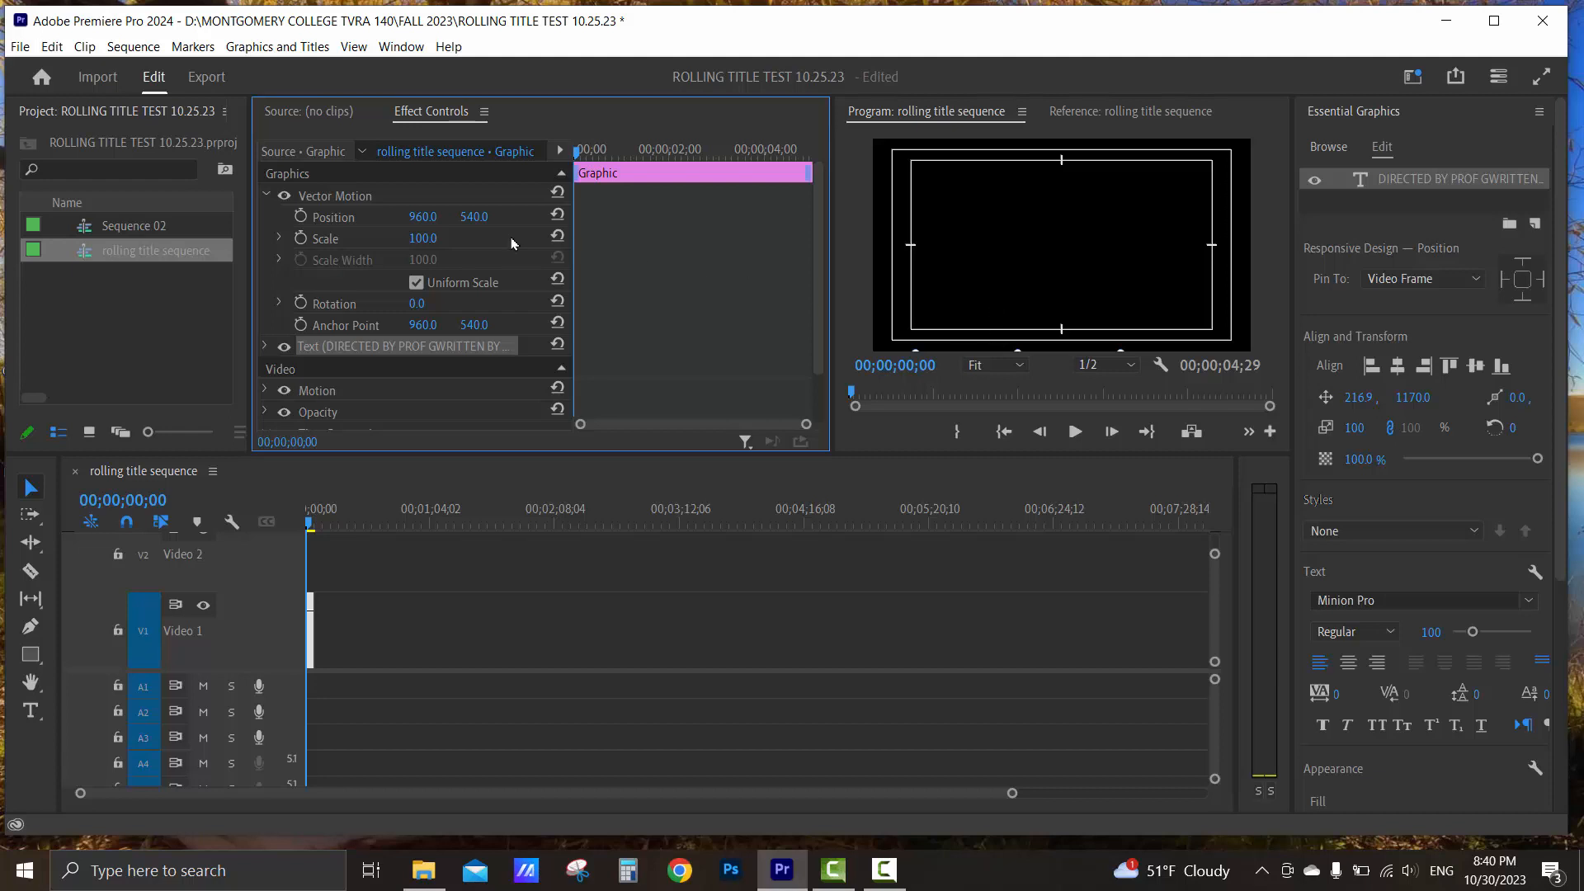
left_click(301, 218)
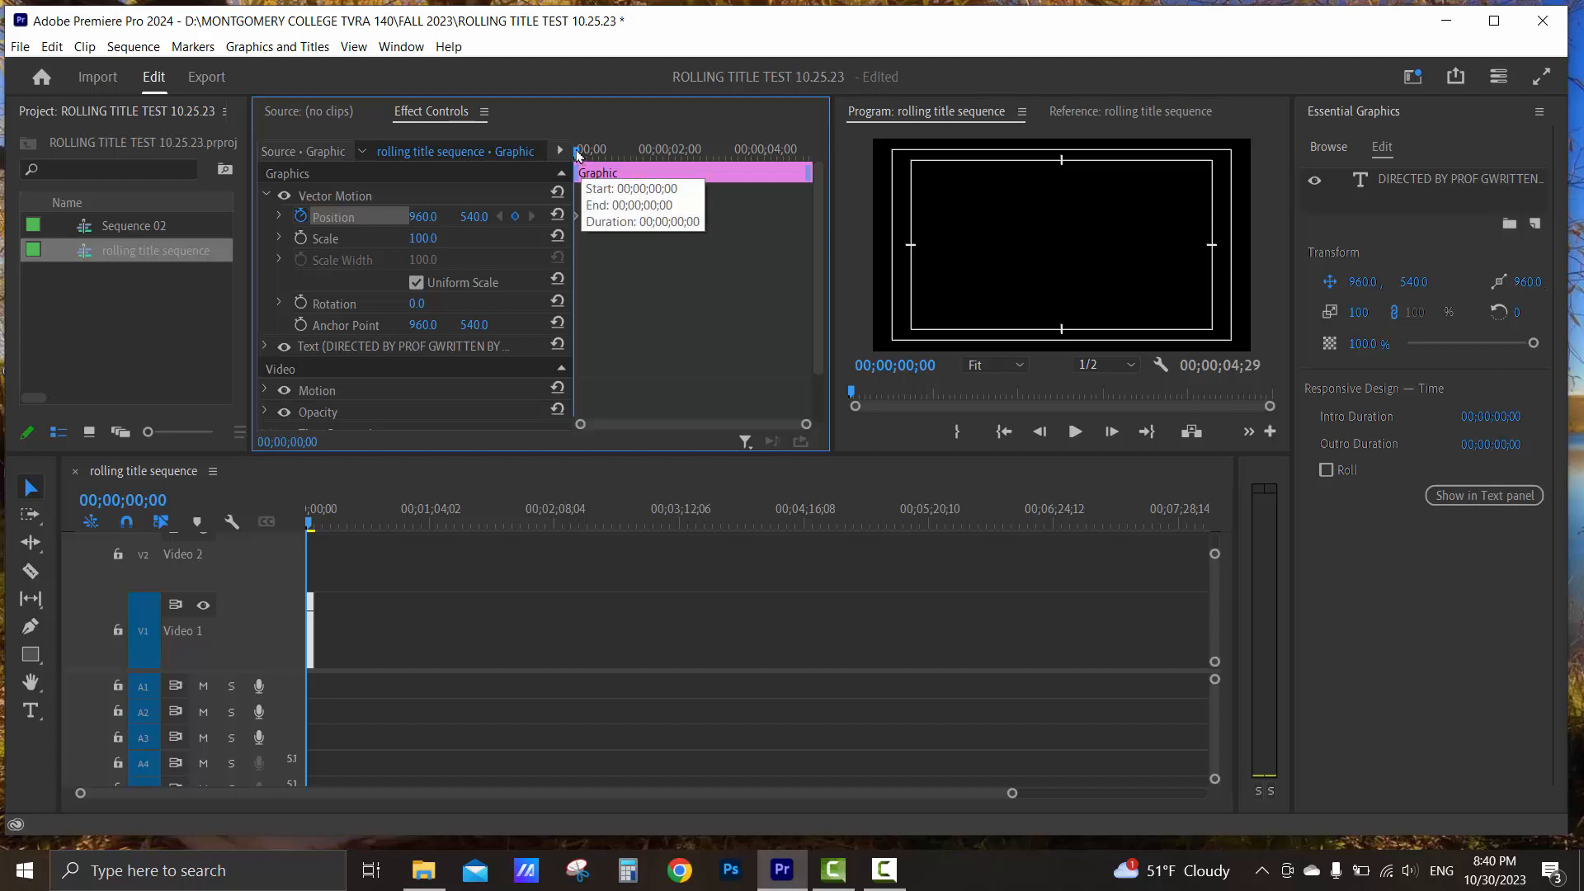
Add a second Vector Motion Position keyframe at 00;00;04;23 by moving the graphic up to about 975.7, 225.4.
left_click_drag(578, 154, 805, 183)
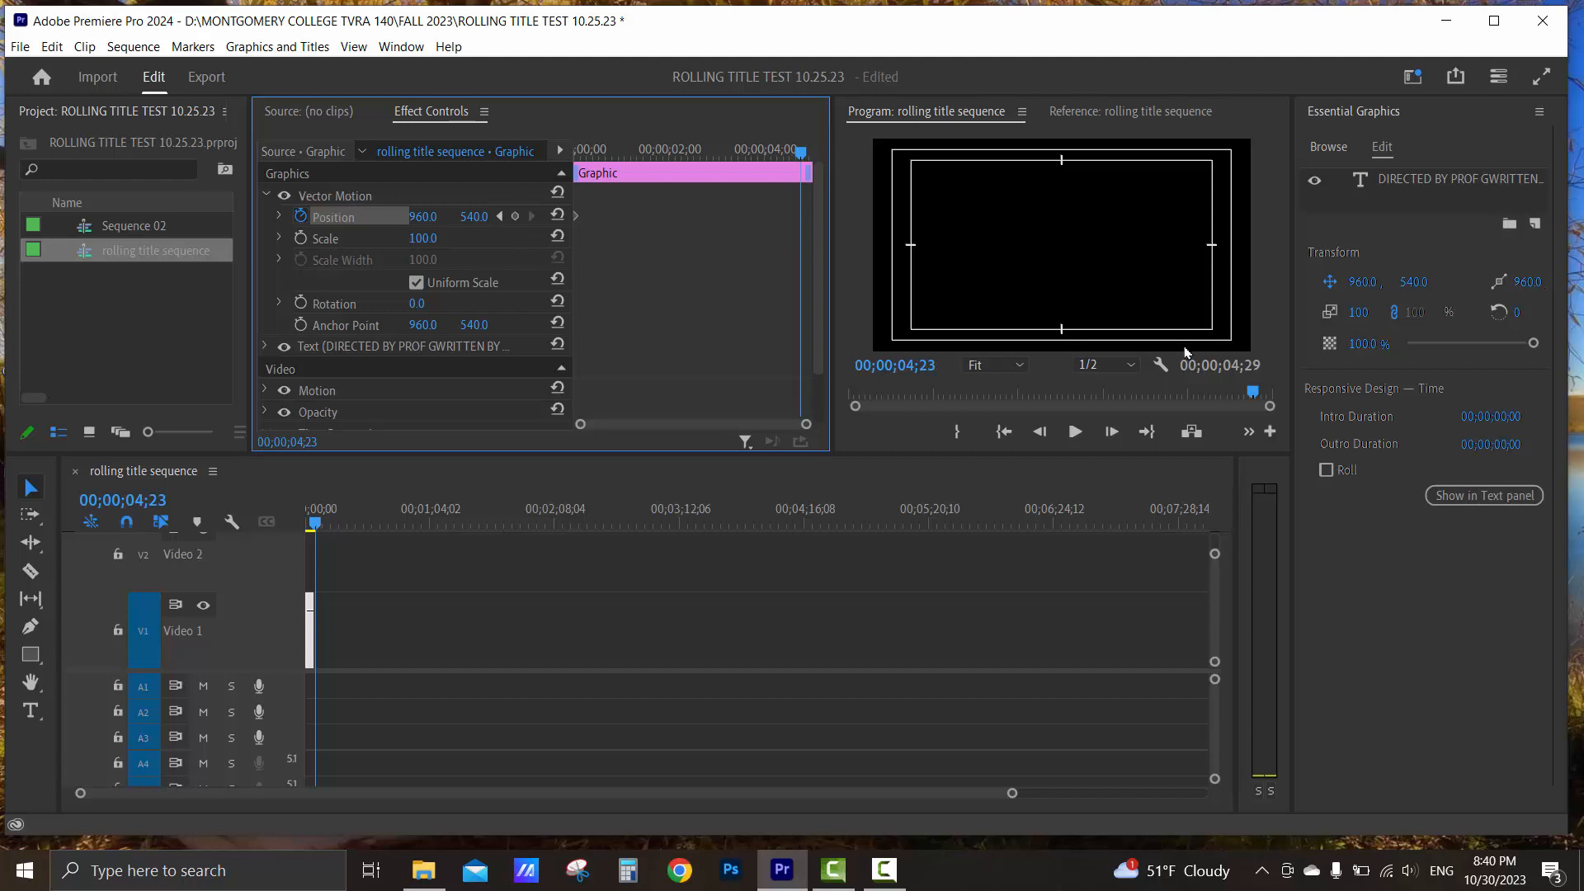
left_click(435, 197)
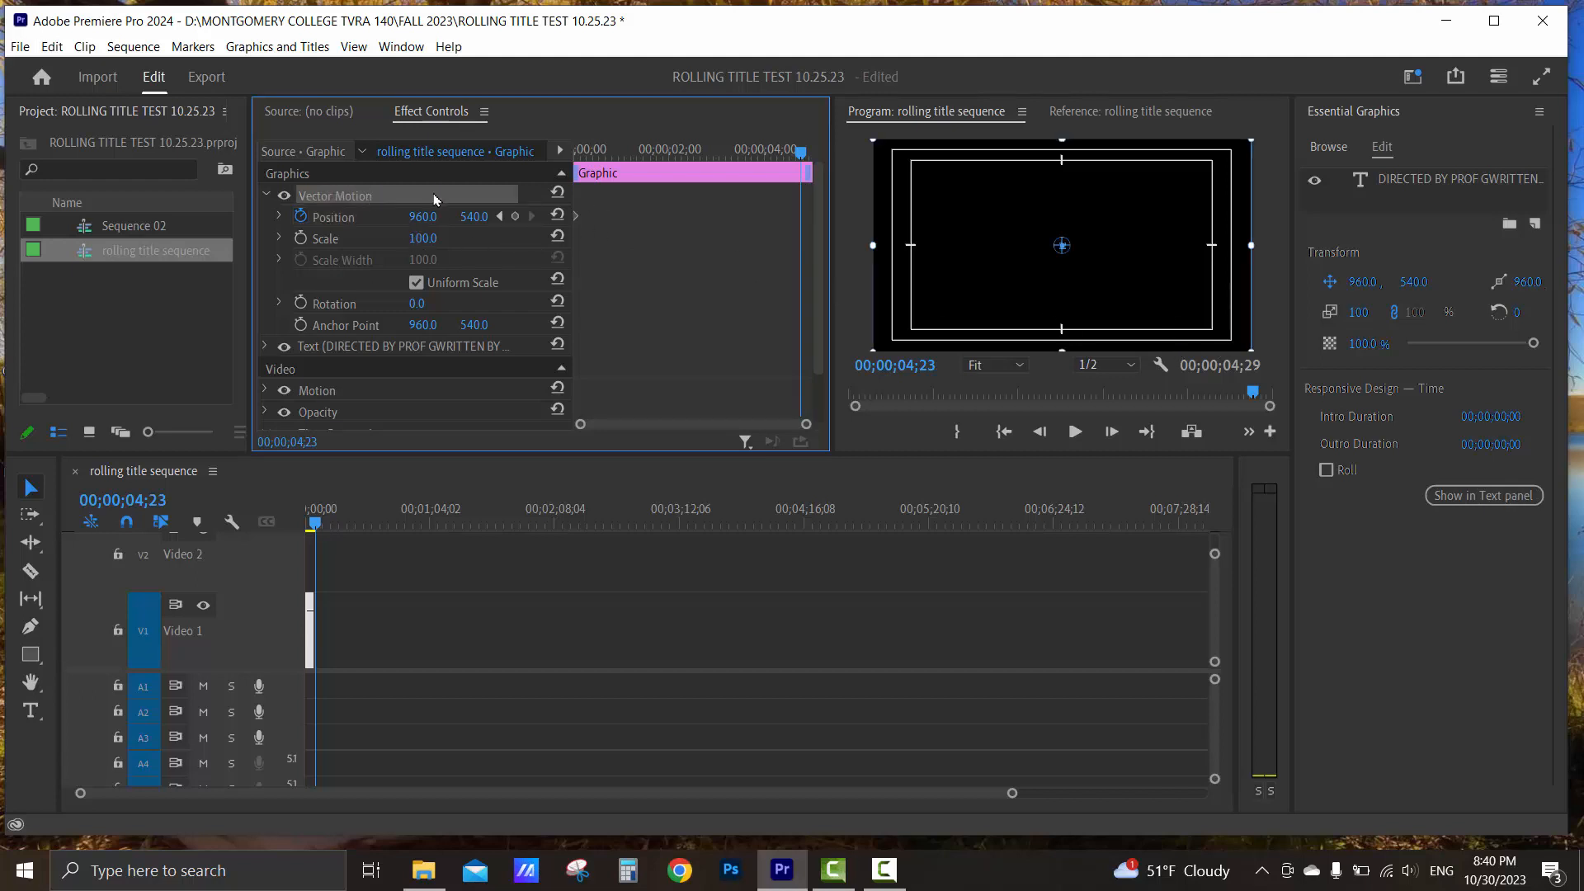
left_click_drag(1150, 323, 1136, 261)
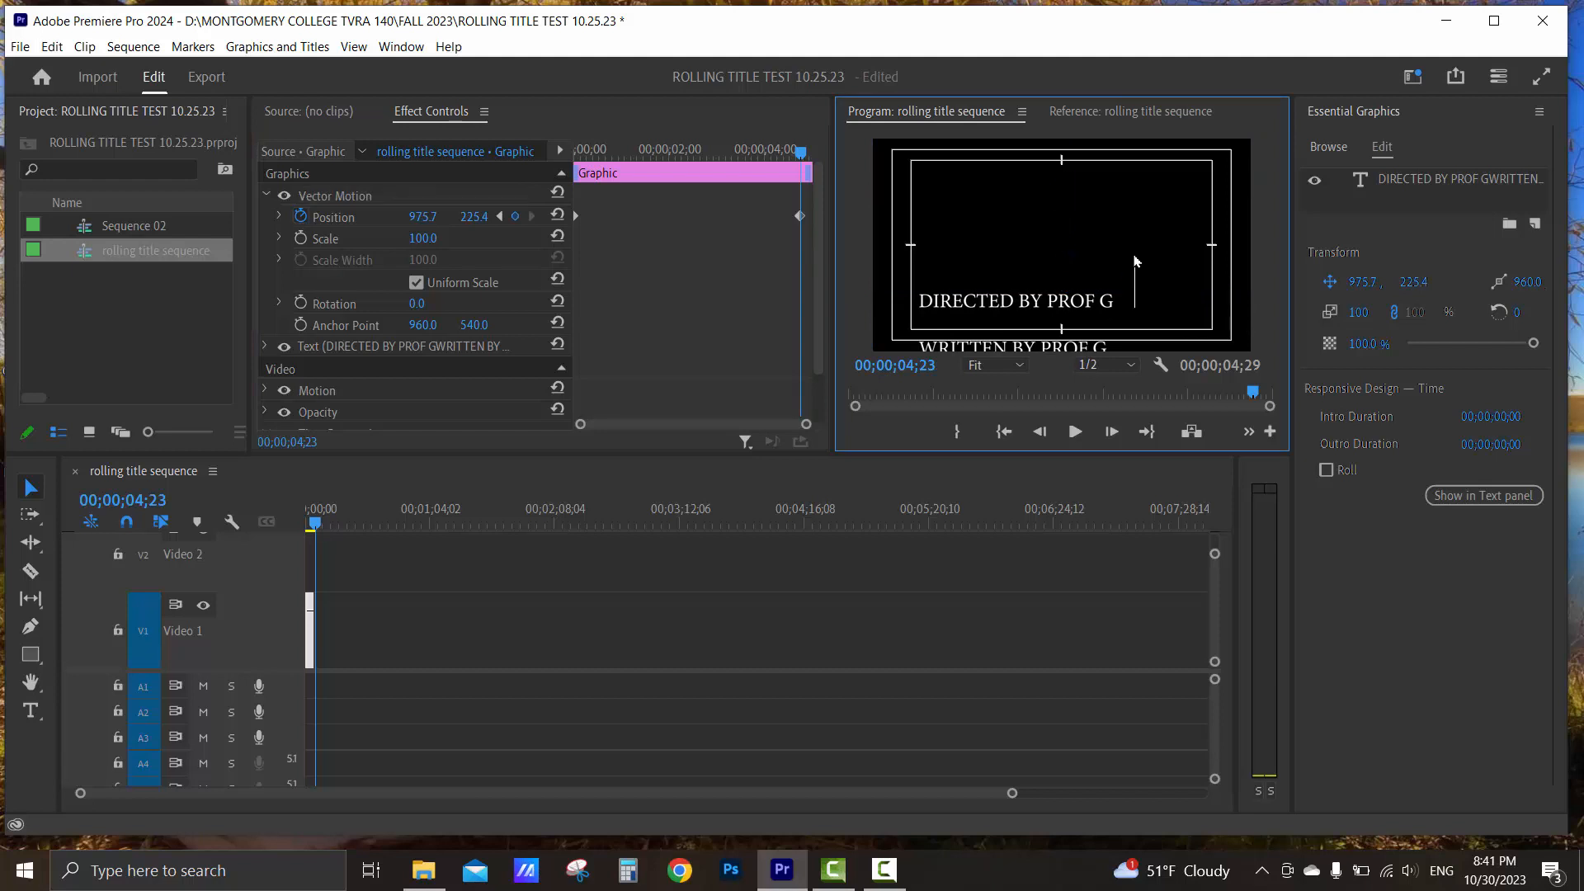
Move the credits text layer up to about 210.8, -424.6 at 00;00;04;23, bringing "THE END" inside the frame.
left_click(976, 311)
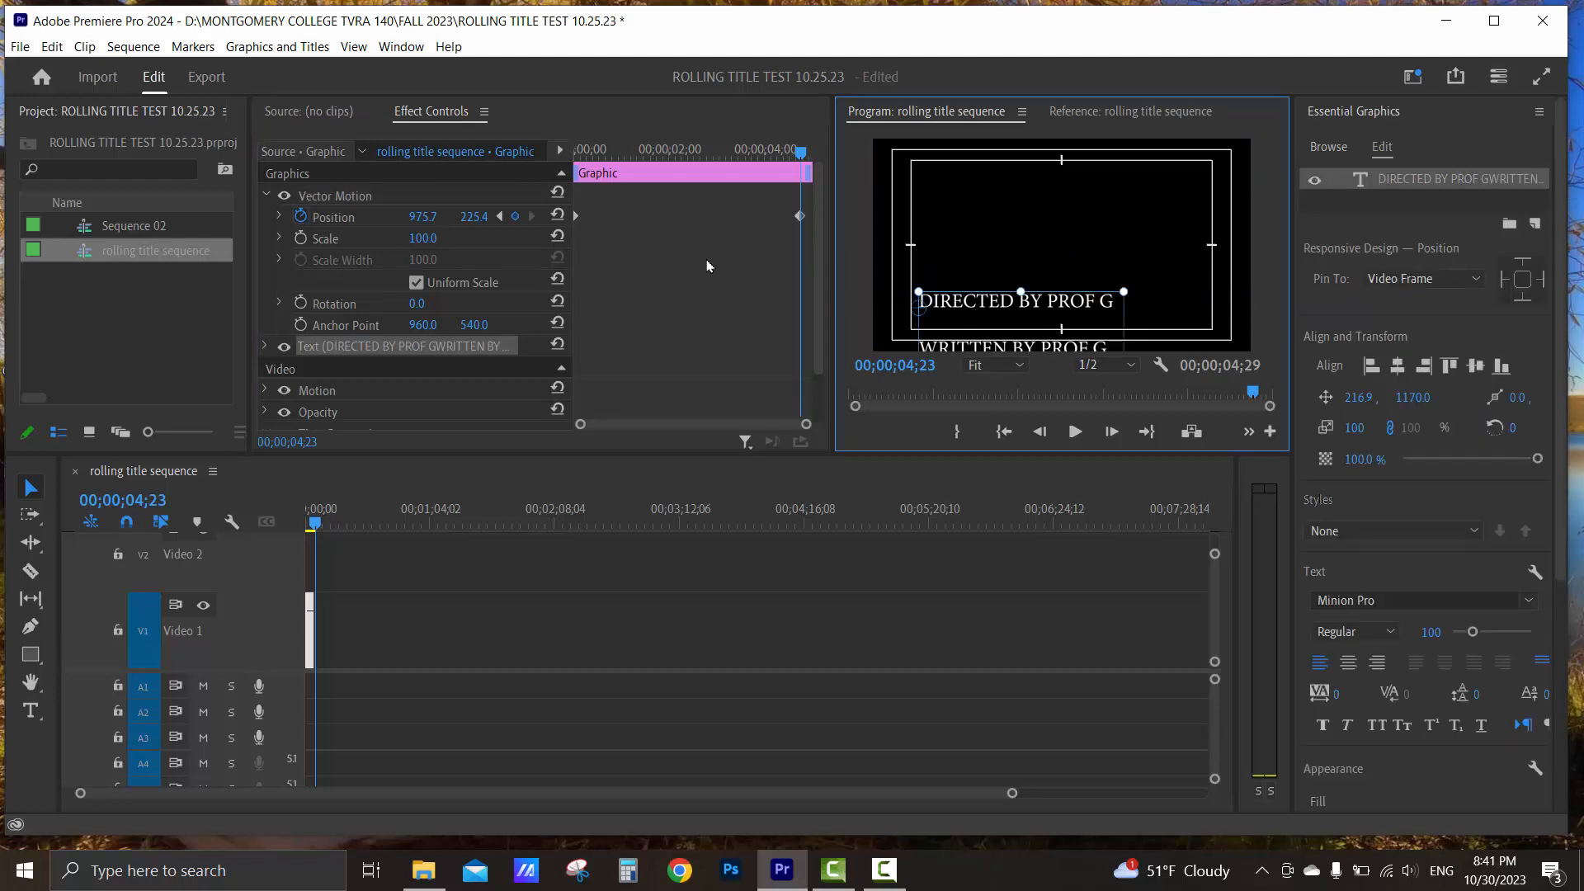
left_click(328, 203)
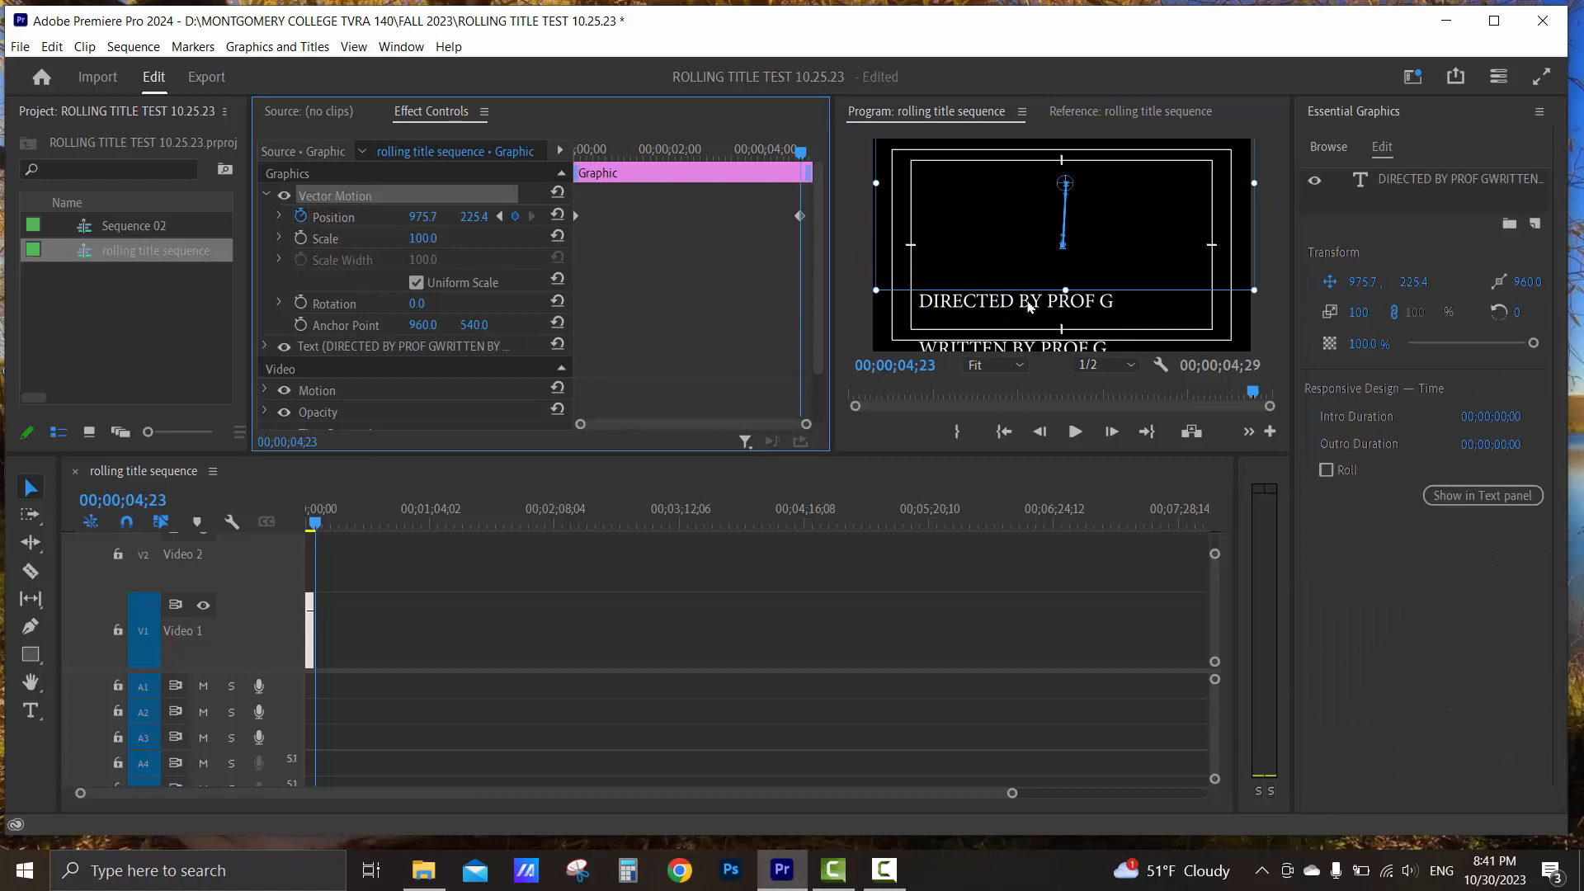
left_click_drag(1032, 305, 1033, 126)
left_click_drag(1032, 277, 1040, 177)
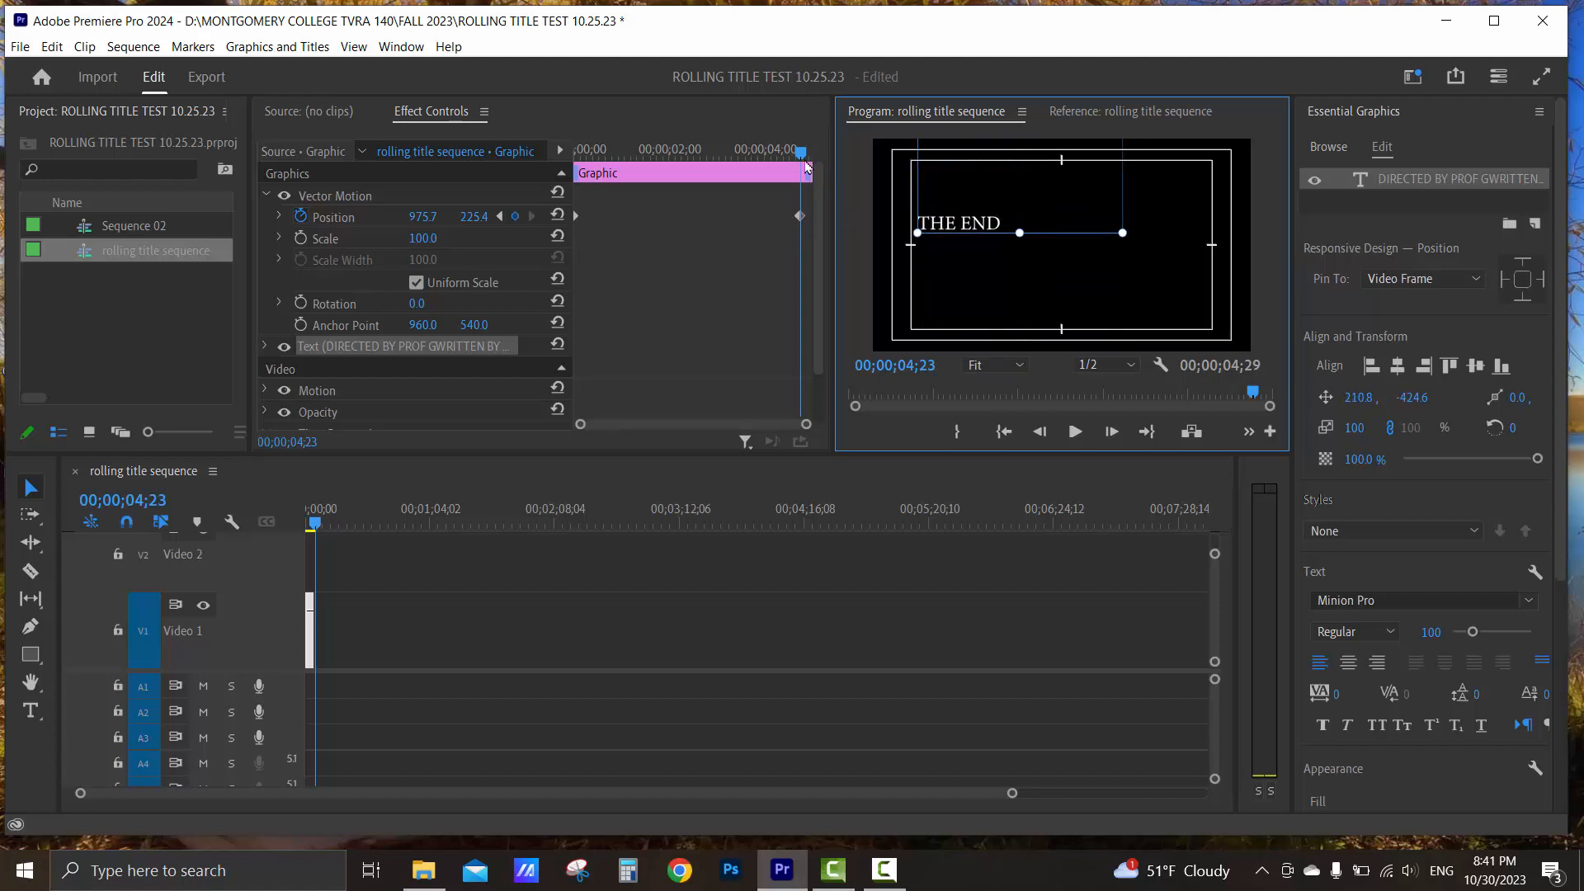
Set the first Vector Motion Position keyframe to 935.0, 2162.0, placing the credits below the frame at the start.
left_click_drag(802, 155, 575, 176)
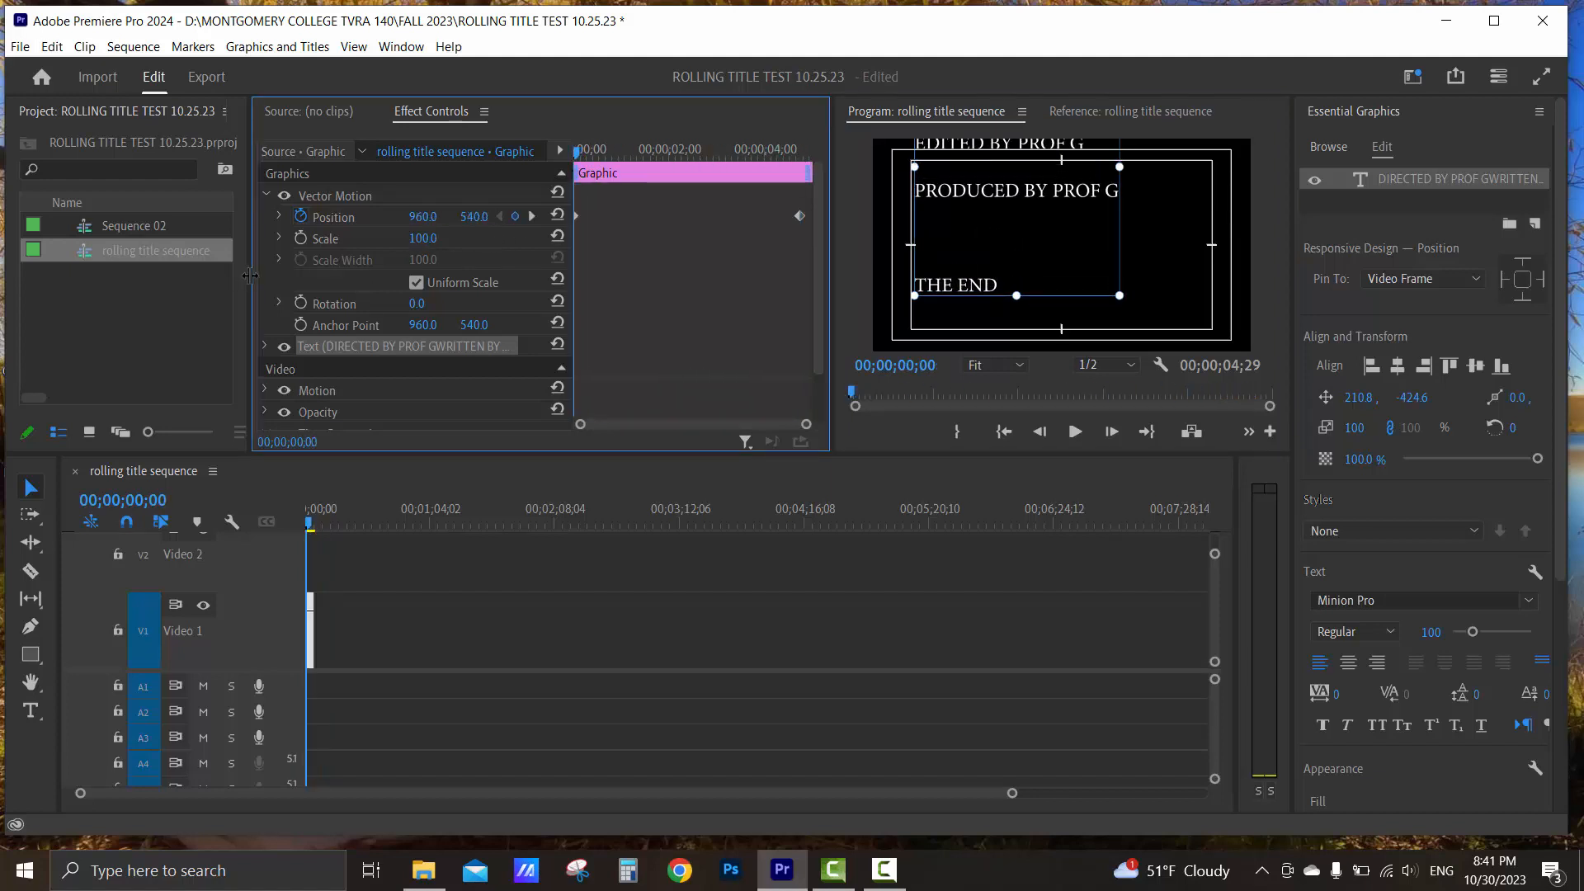
left_click_drag(250, 276, 180, 276)
left_click(500, 217)
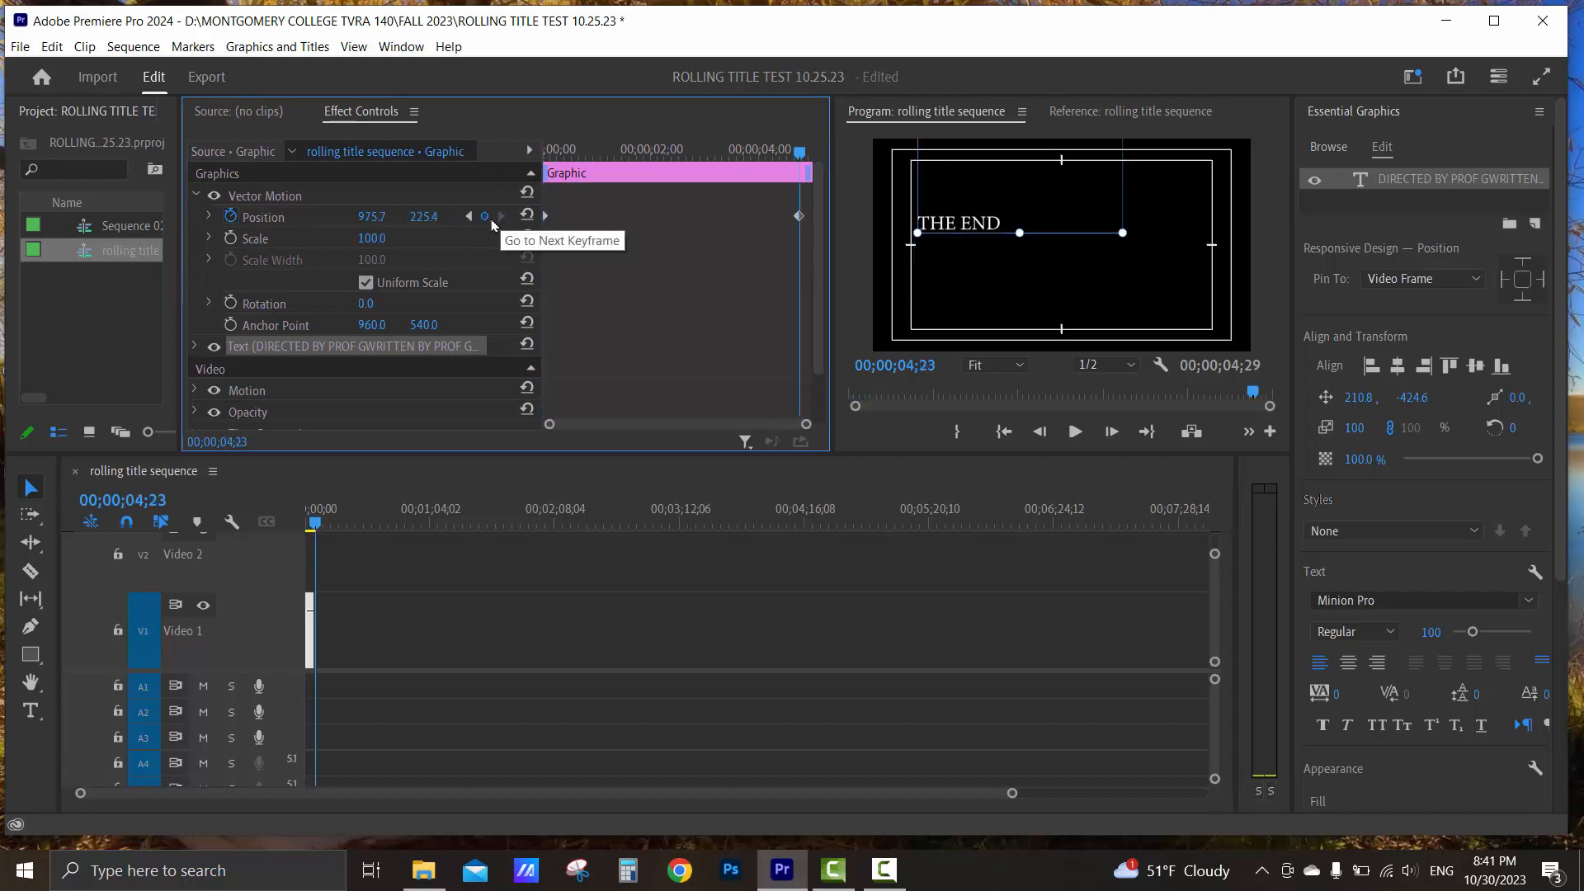
left_click(468, 216)
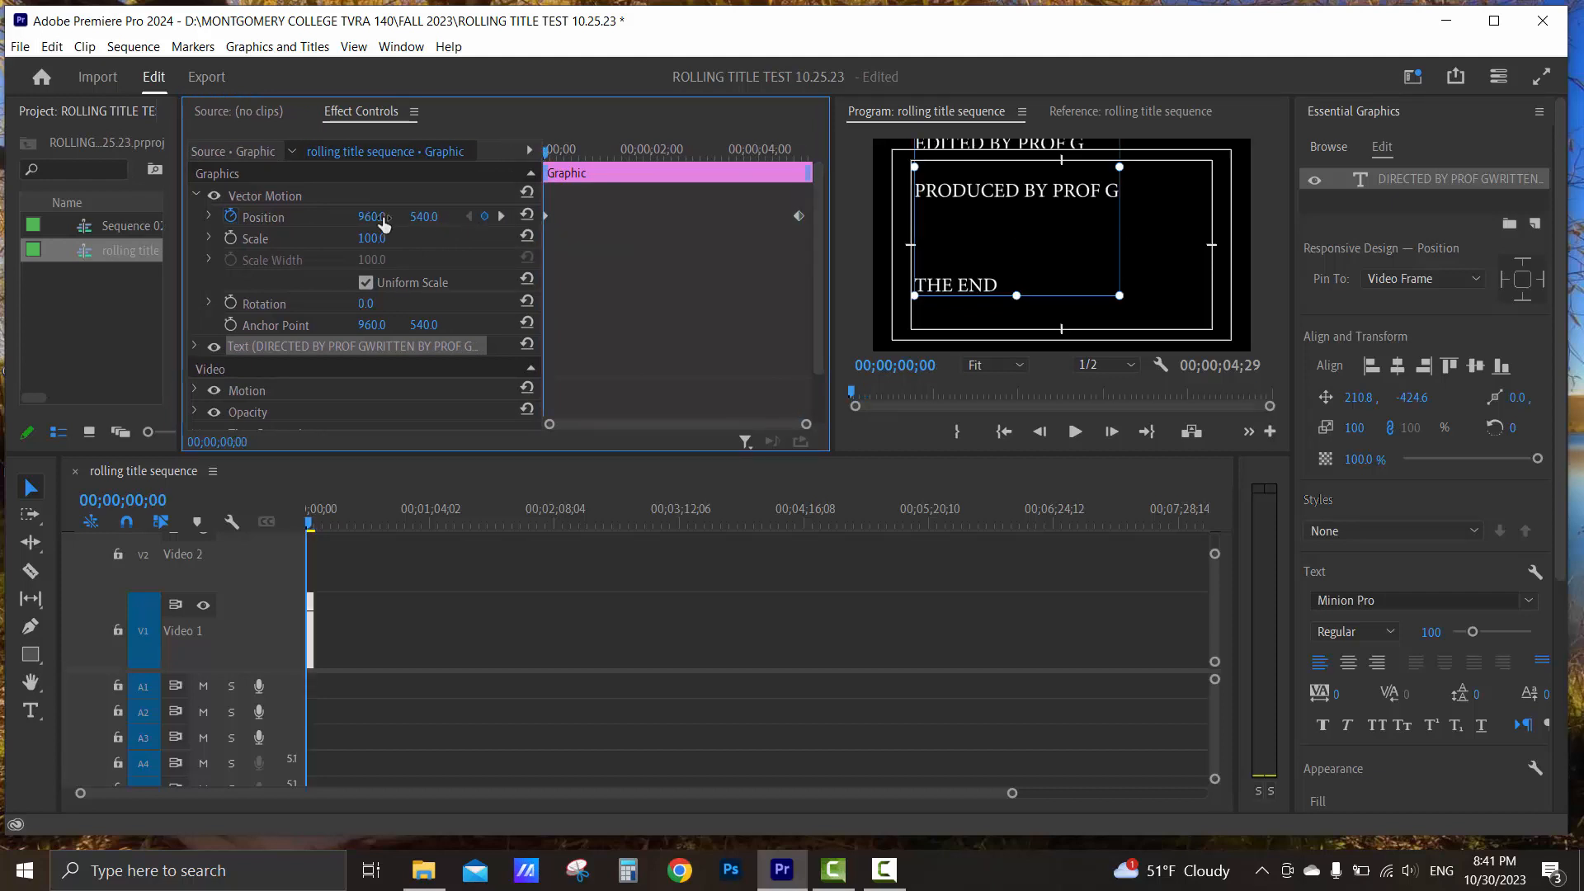
left_click_drag(385, 217, 574, 216)
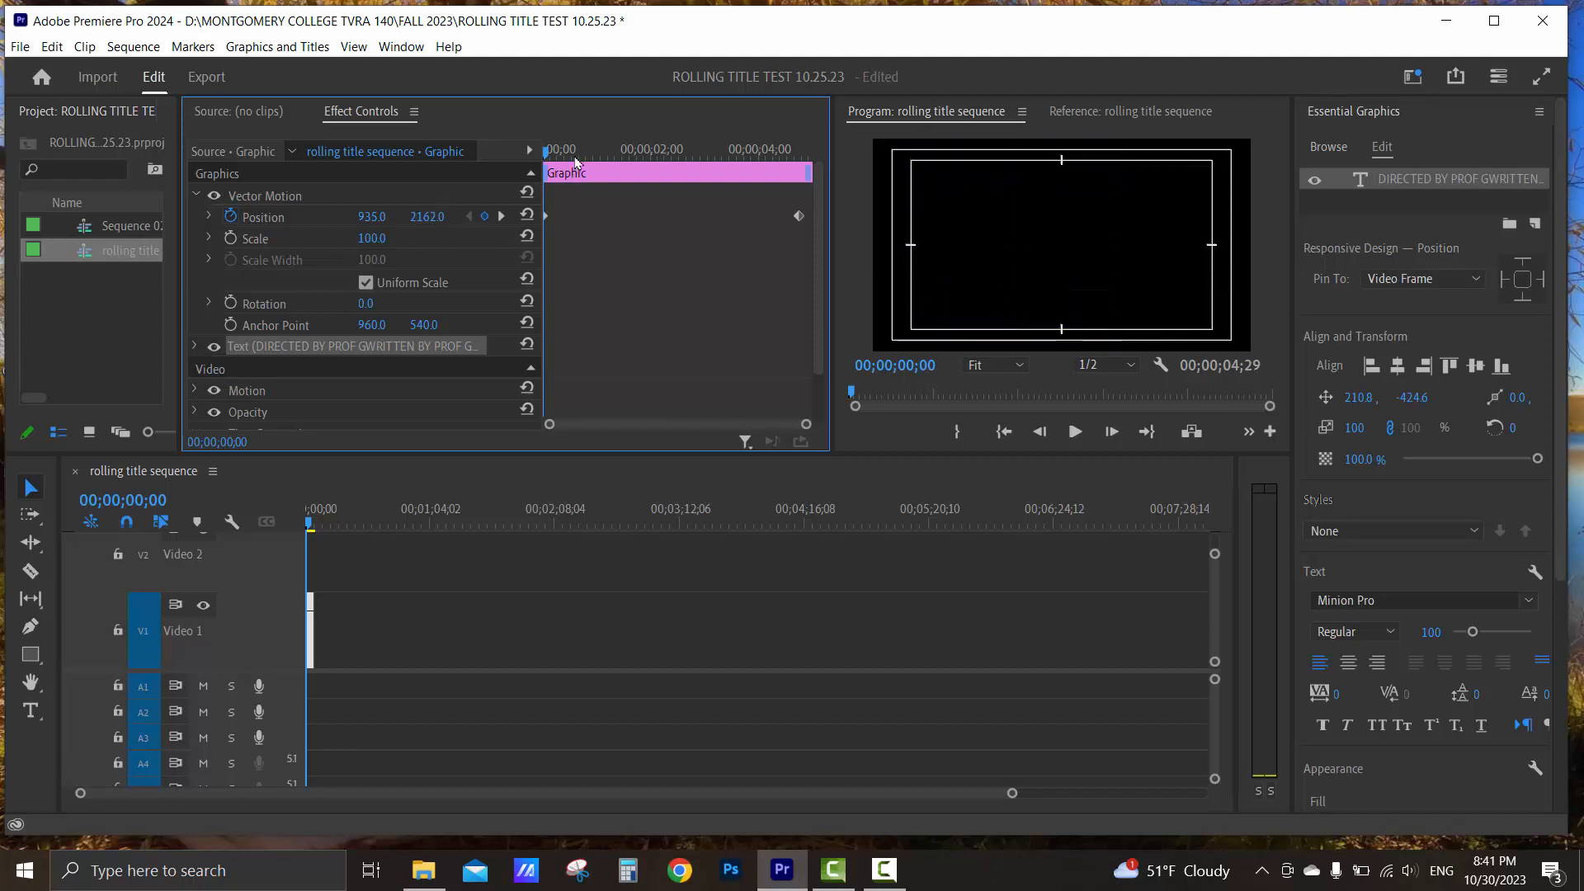
Preview the roll between both Position keyframes, then show the title clip larger in the timeline and play it through.
left_click_drag(550, 155, 547, 197)
key("space")
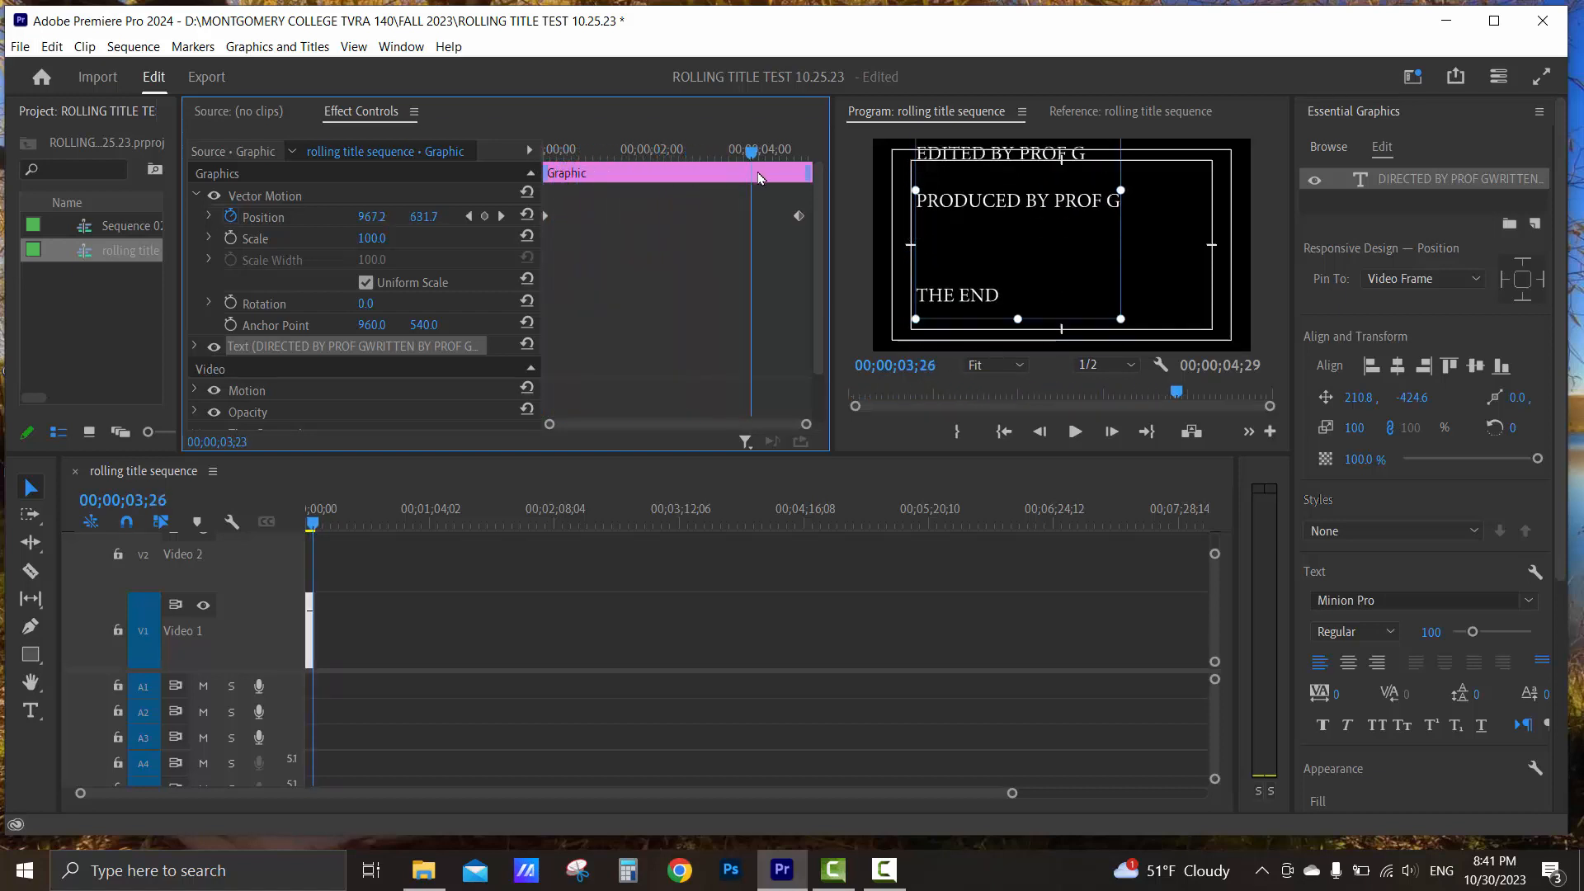
left_click_drag(791, 176, 791, 177)
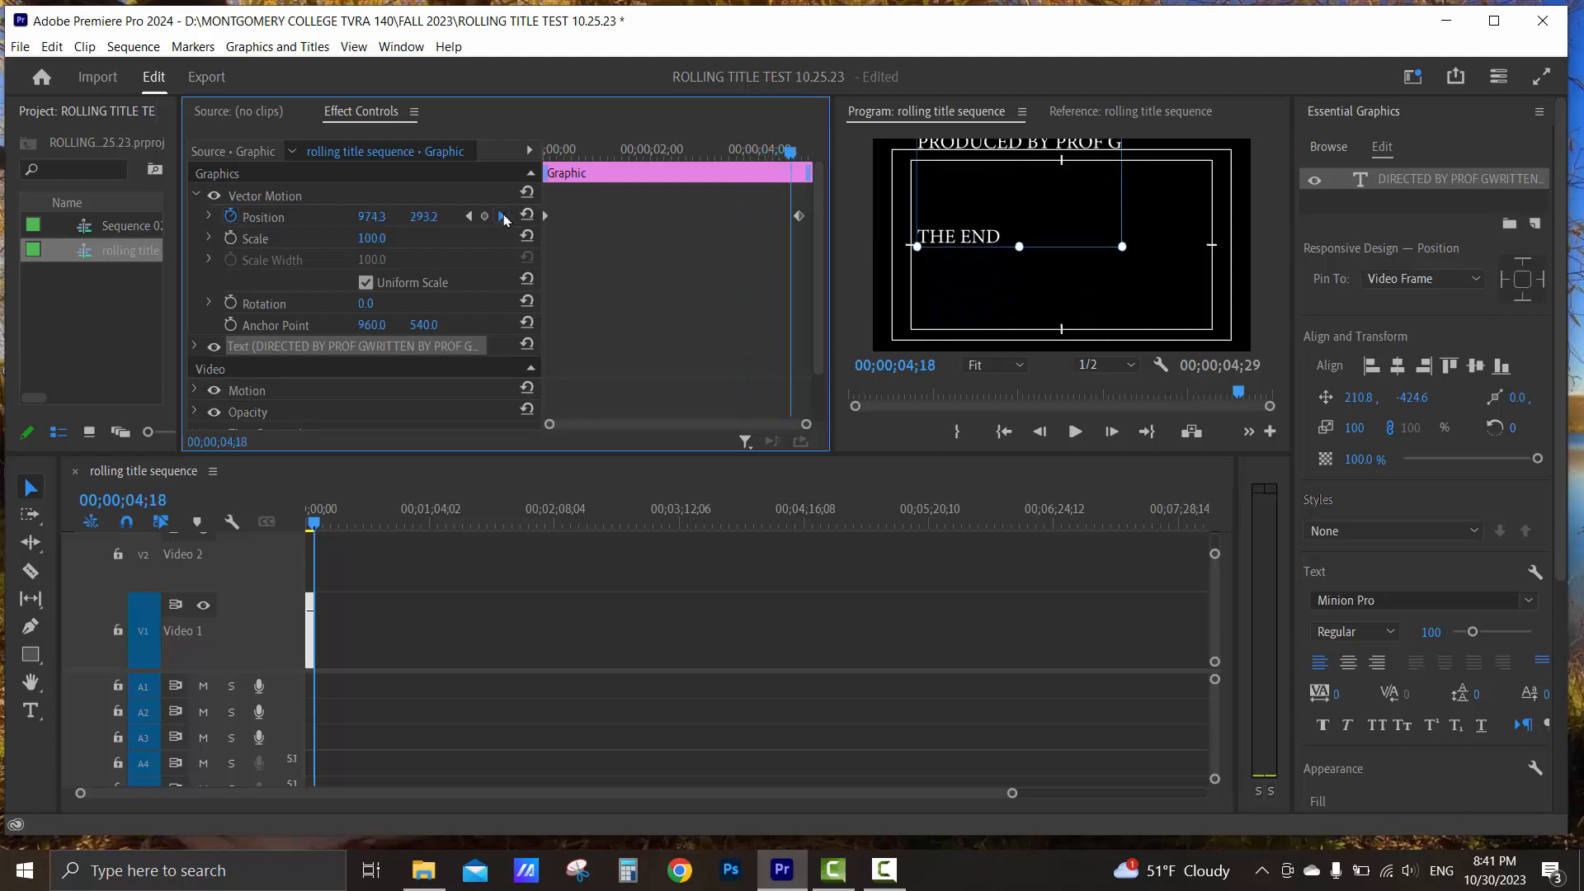
left_click(502, 216)
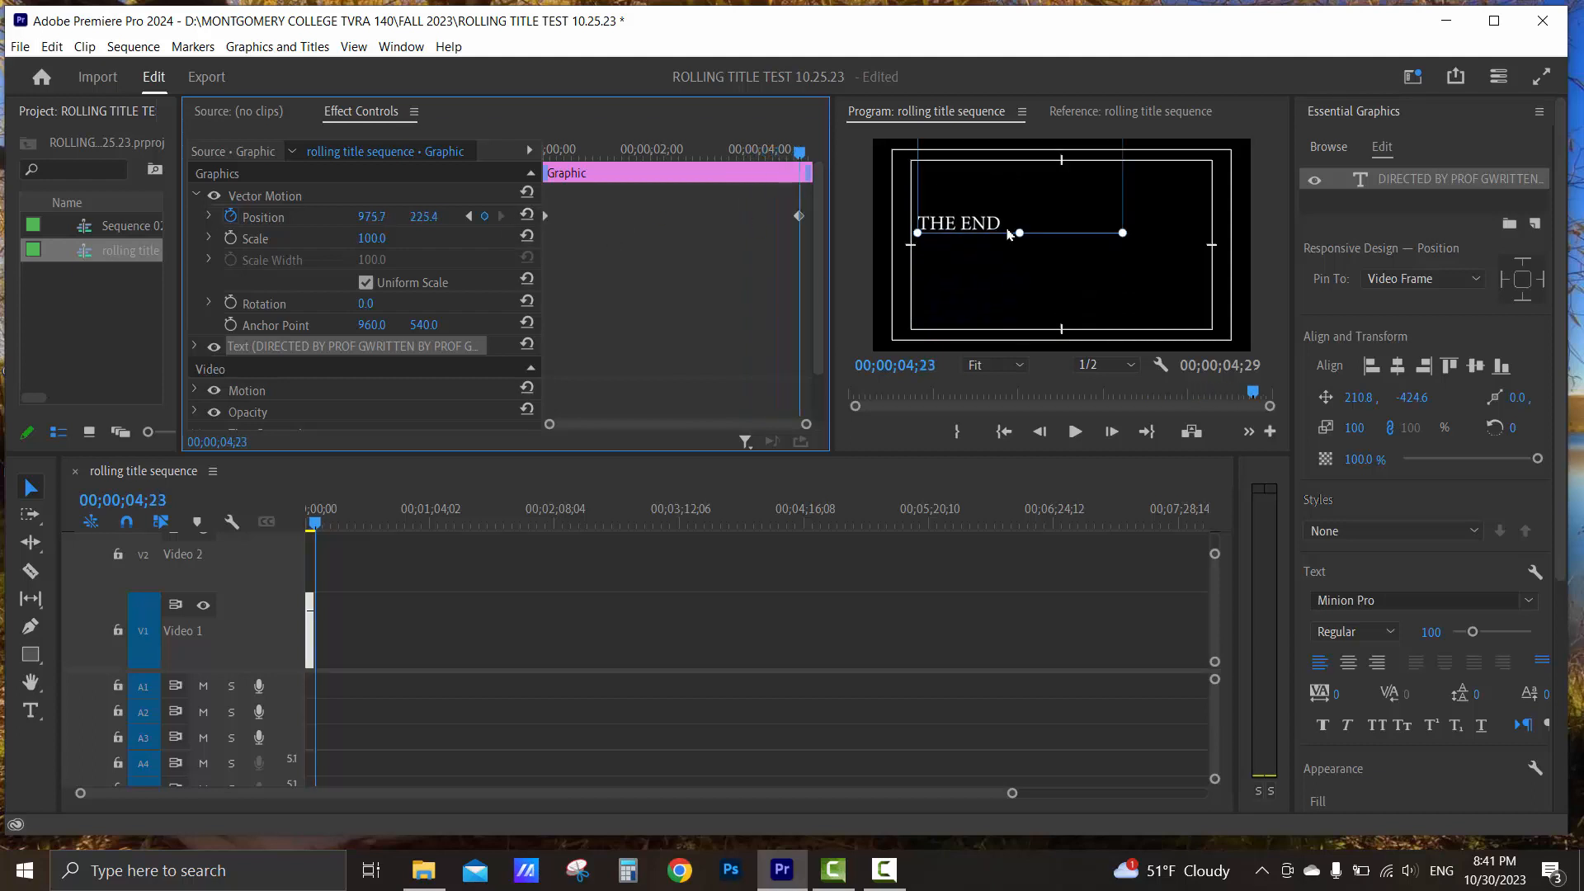
left_click_drag(803, 160, 545, 157)
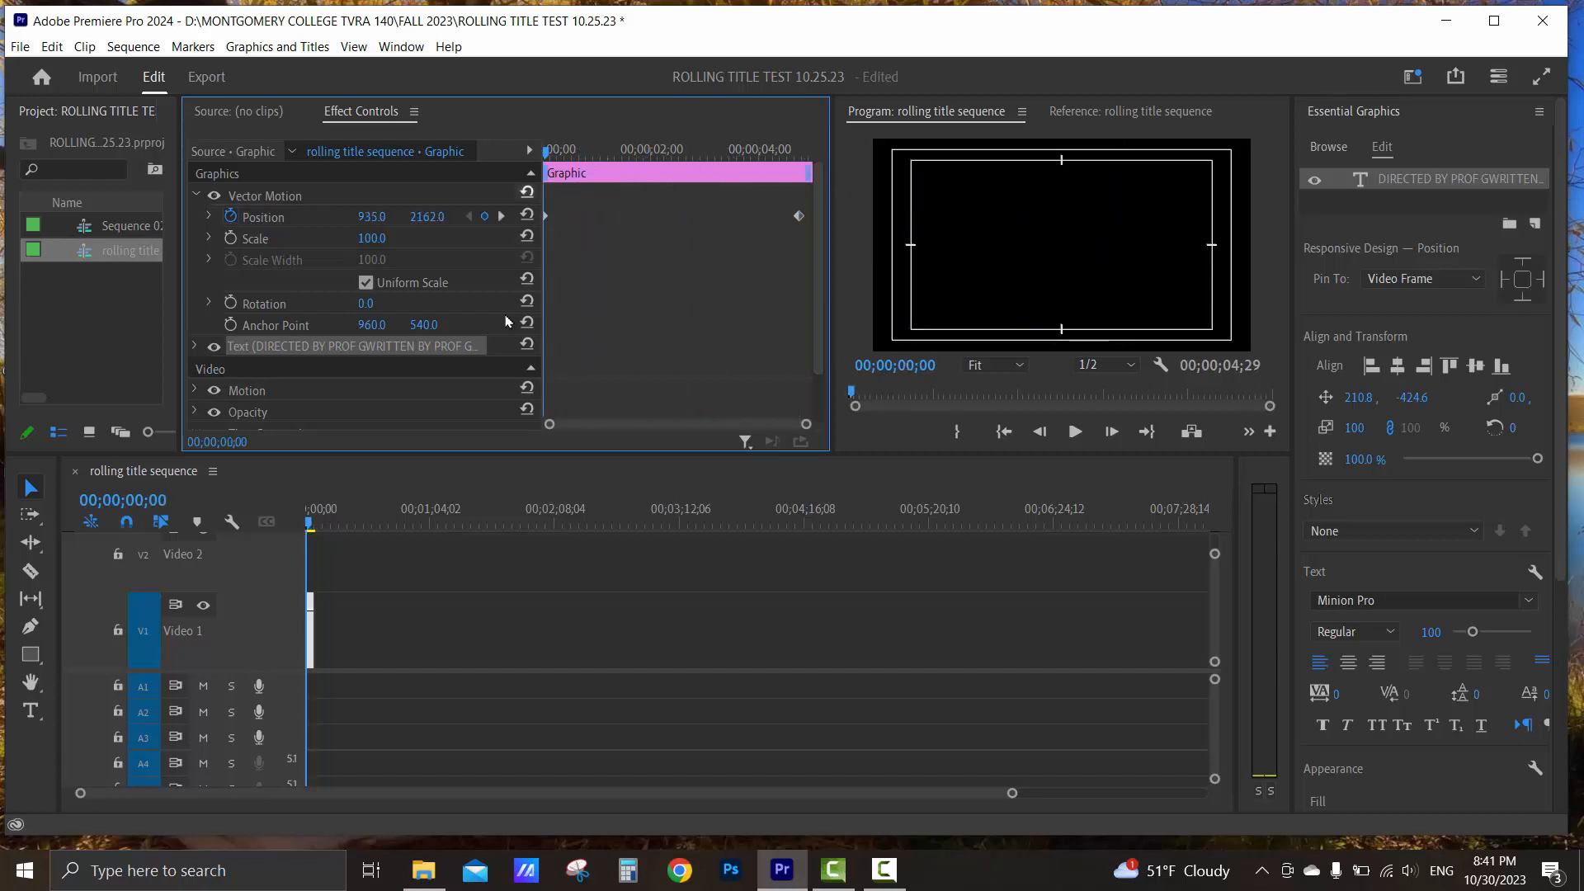
left_click(330, 638)
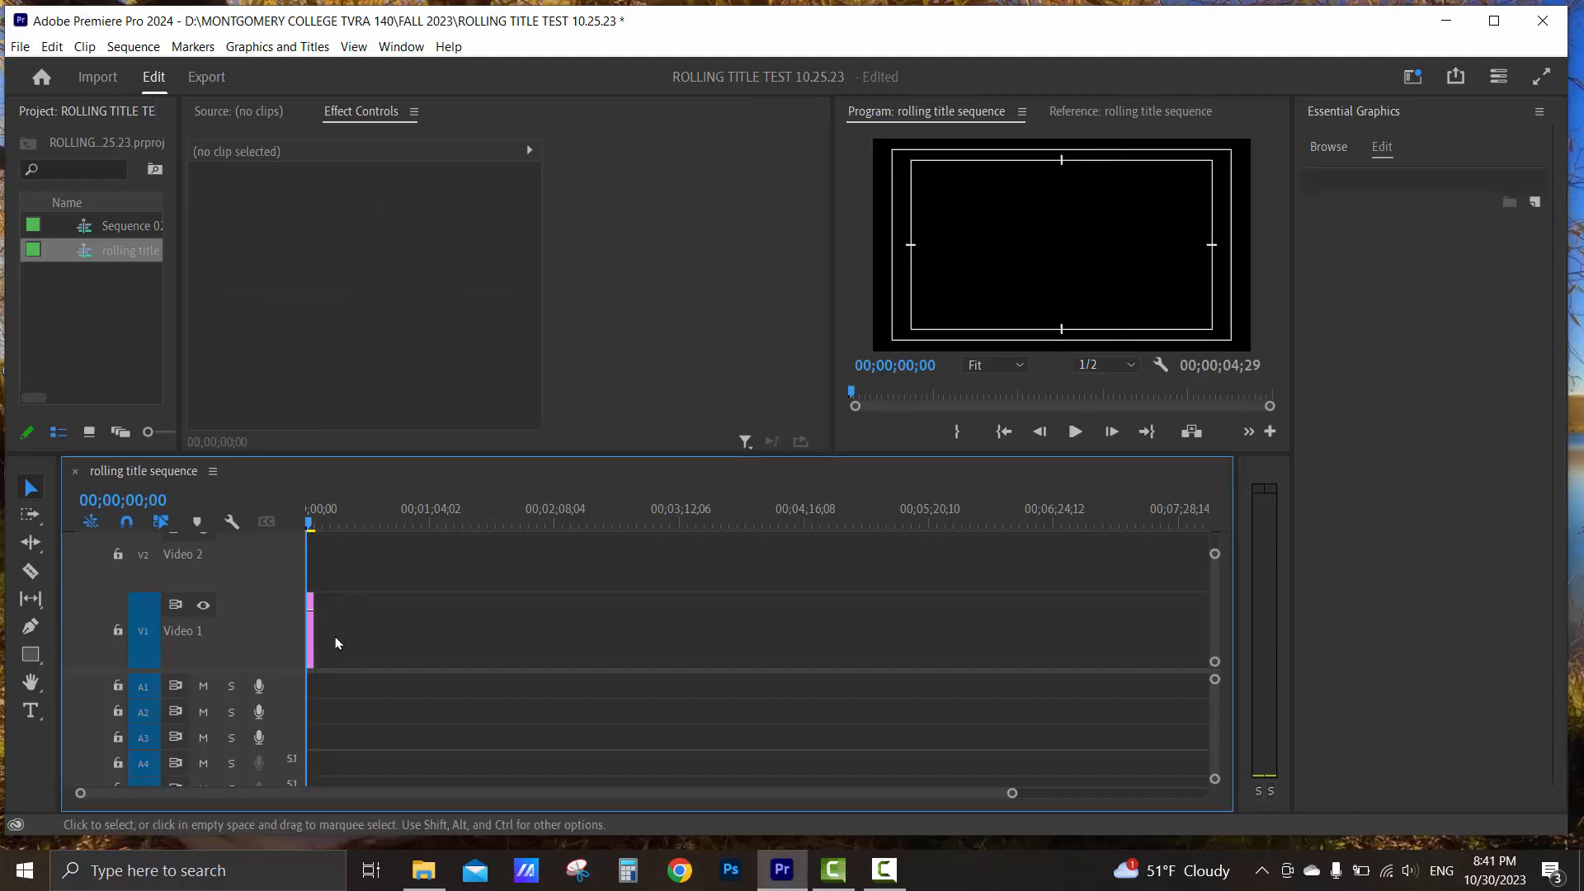
key("equal")
key("equal")
key("equal")
key("equal")
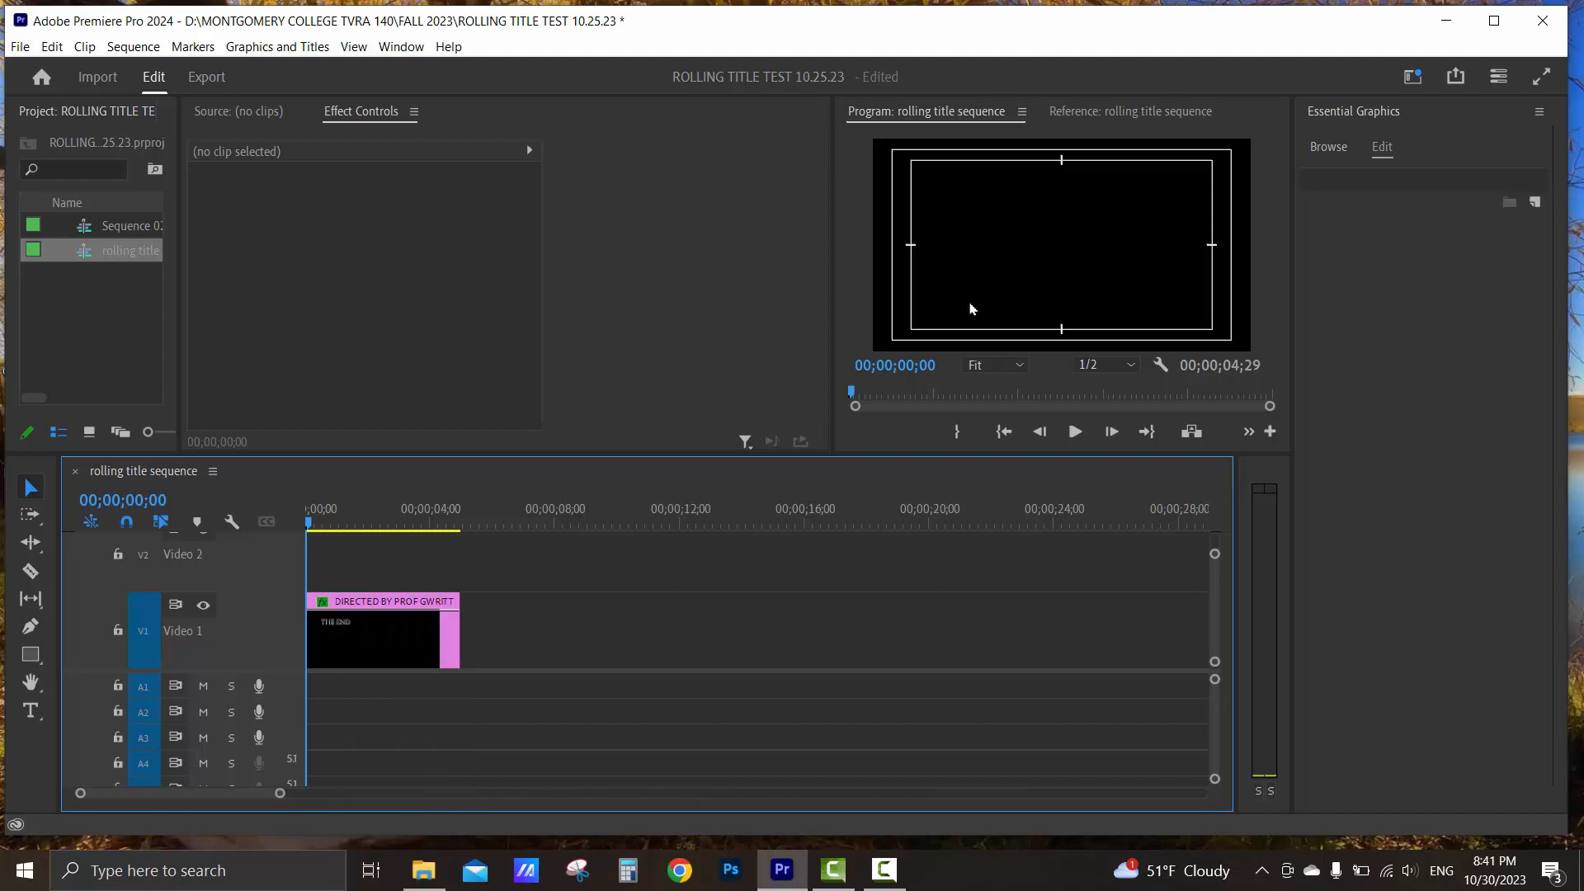
key("space")
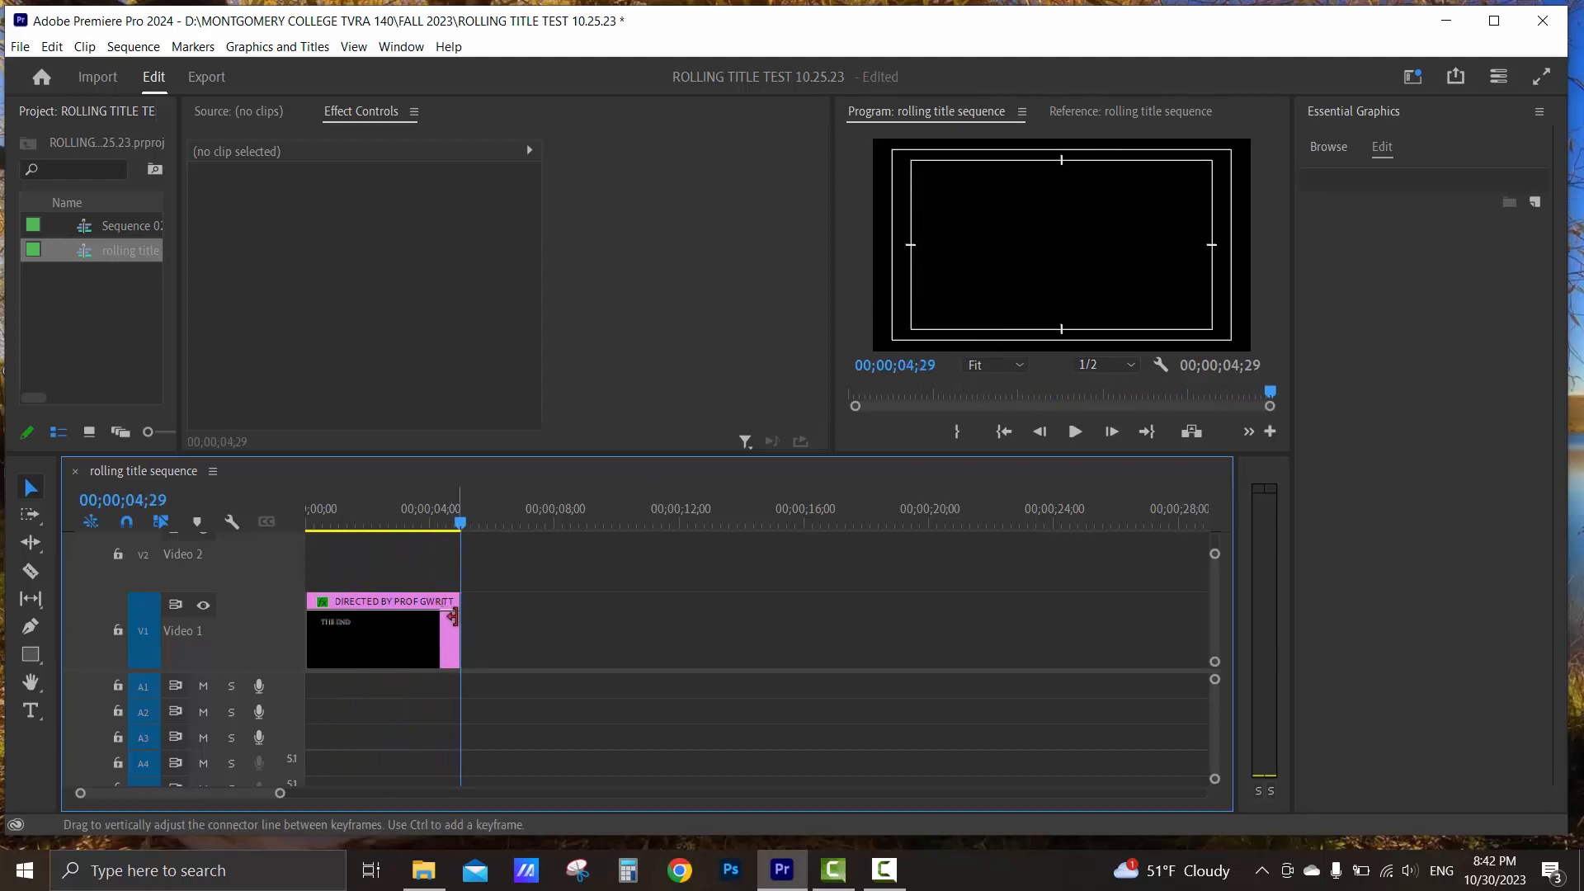
Extend the title clip on Video 1 to end at about 00;00;12;07 and play it from the start.
left_click_drag(458, 628, 563, 628)
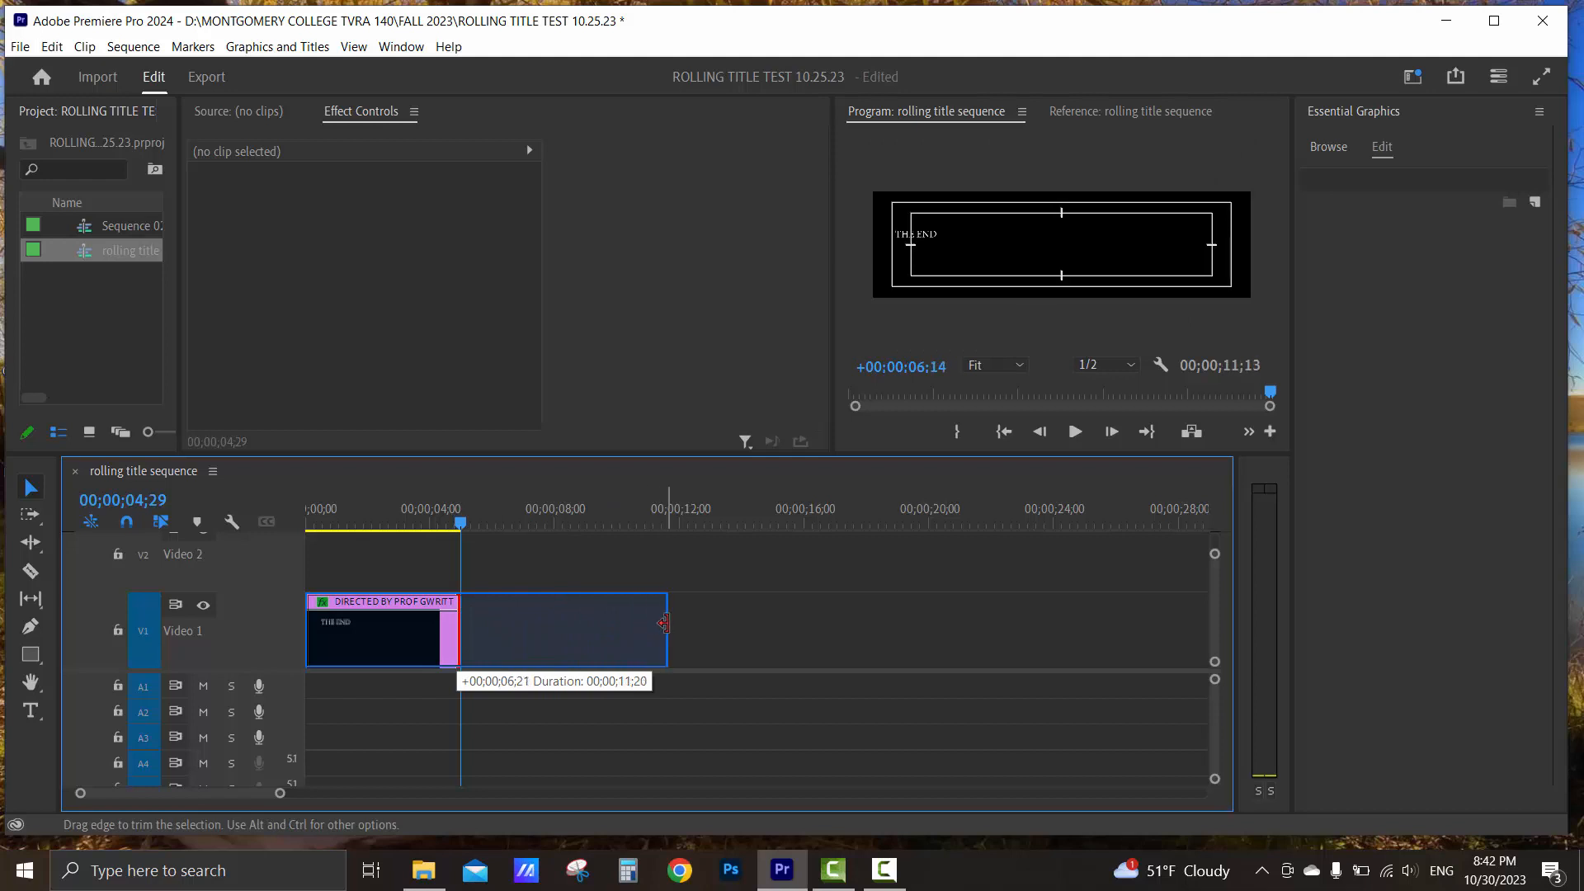
left_click_drag(678, 624, 681, 624)
left_click_drag(683, 525, 305, 547)
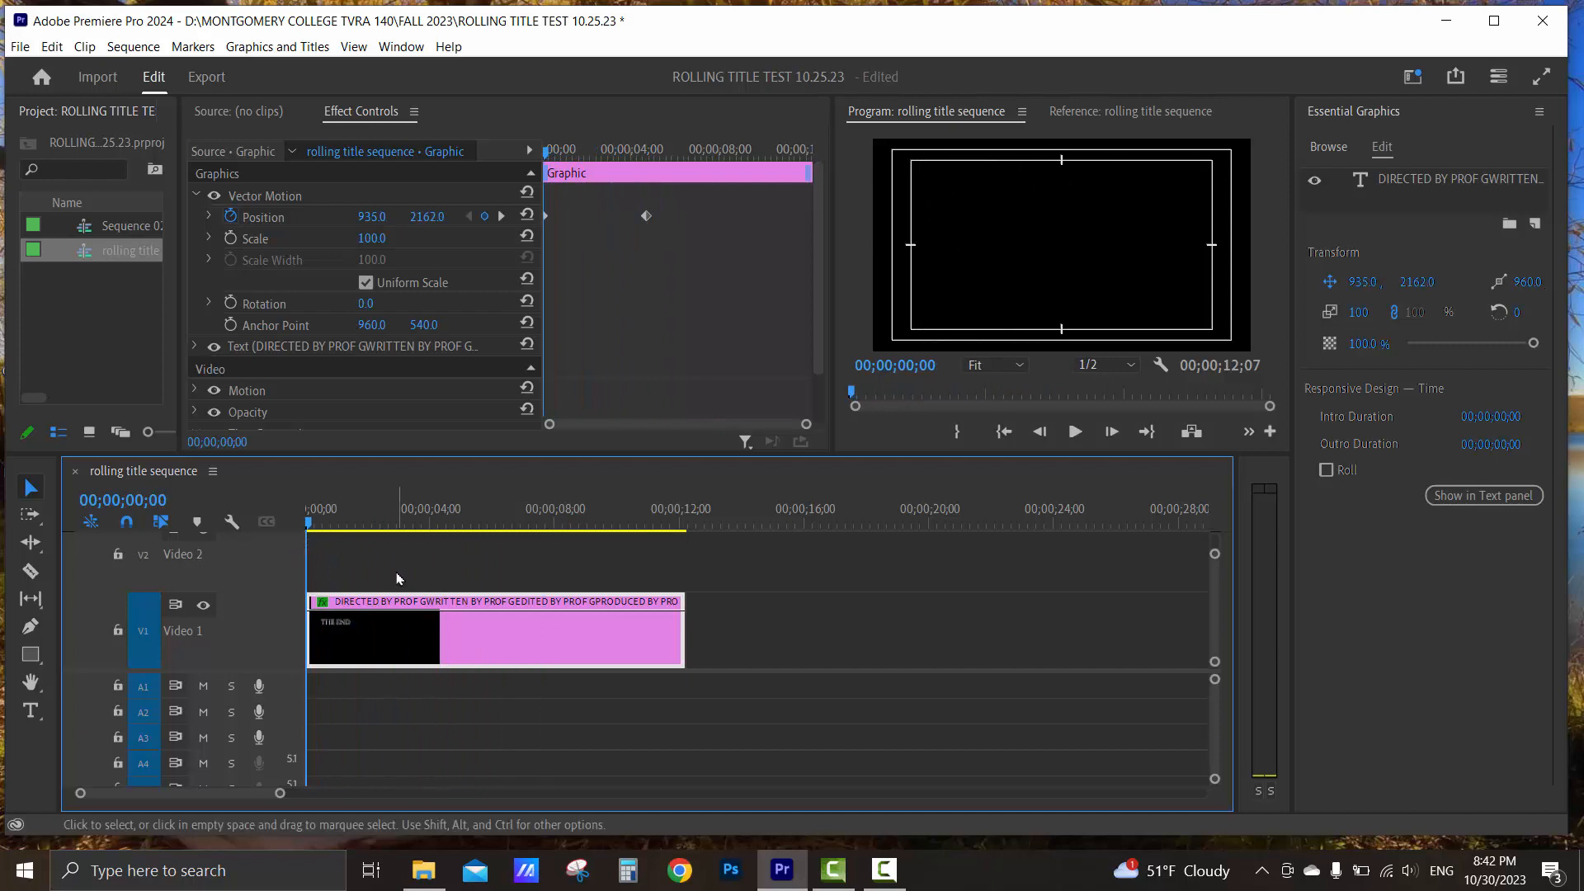
key("space")
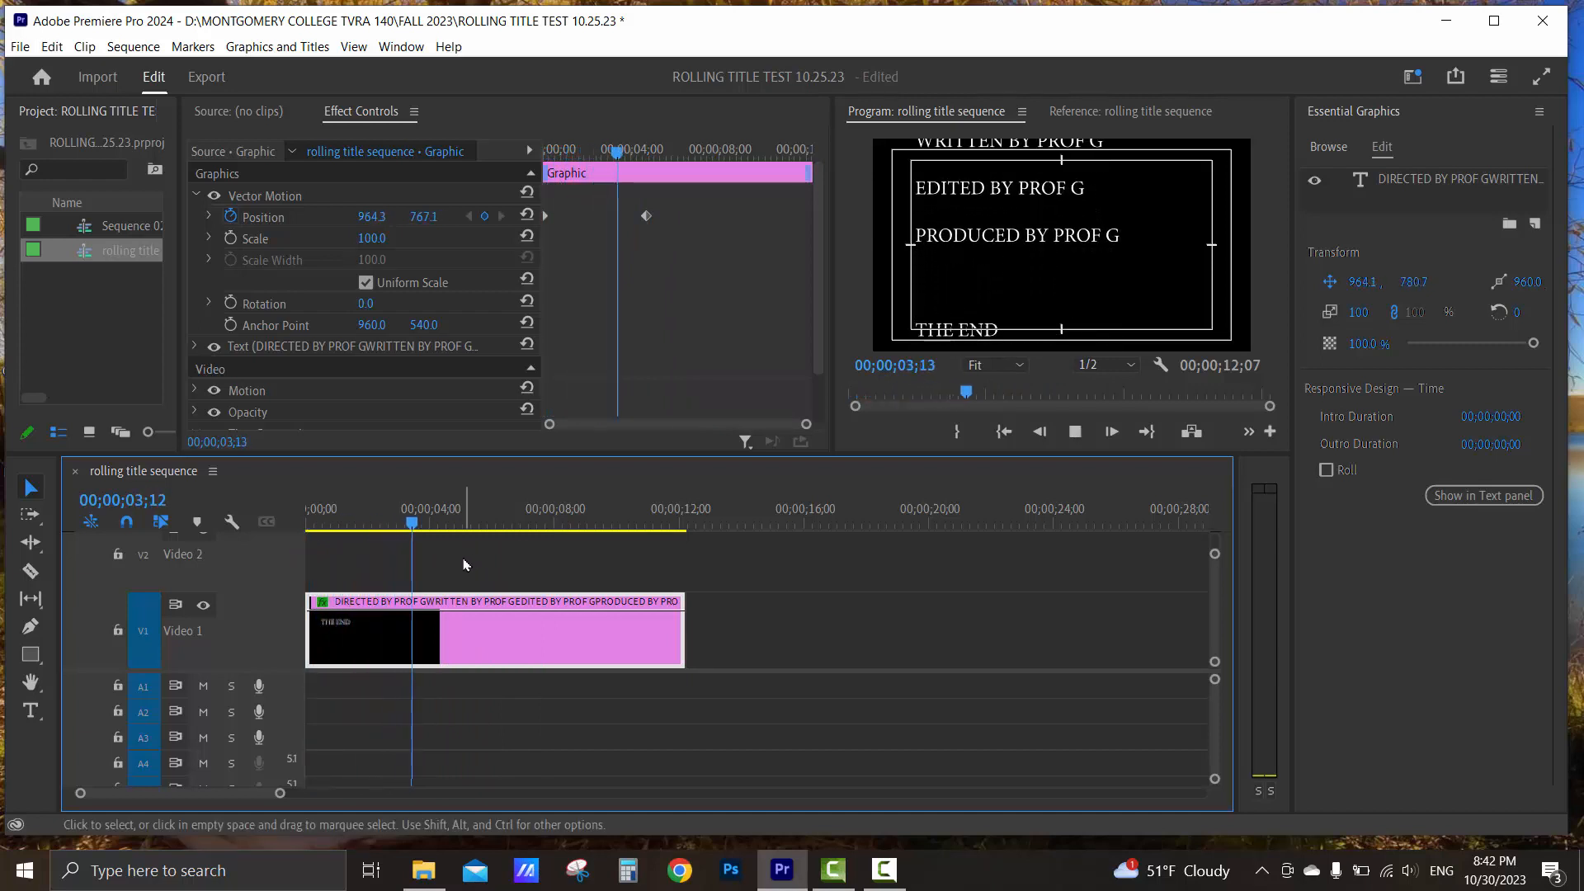
key("space")
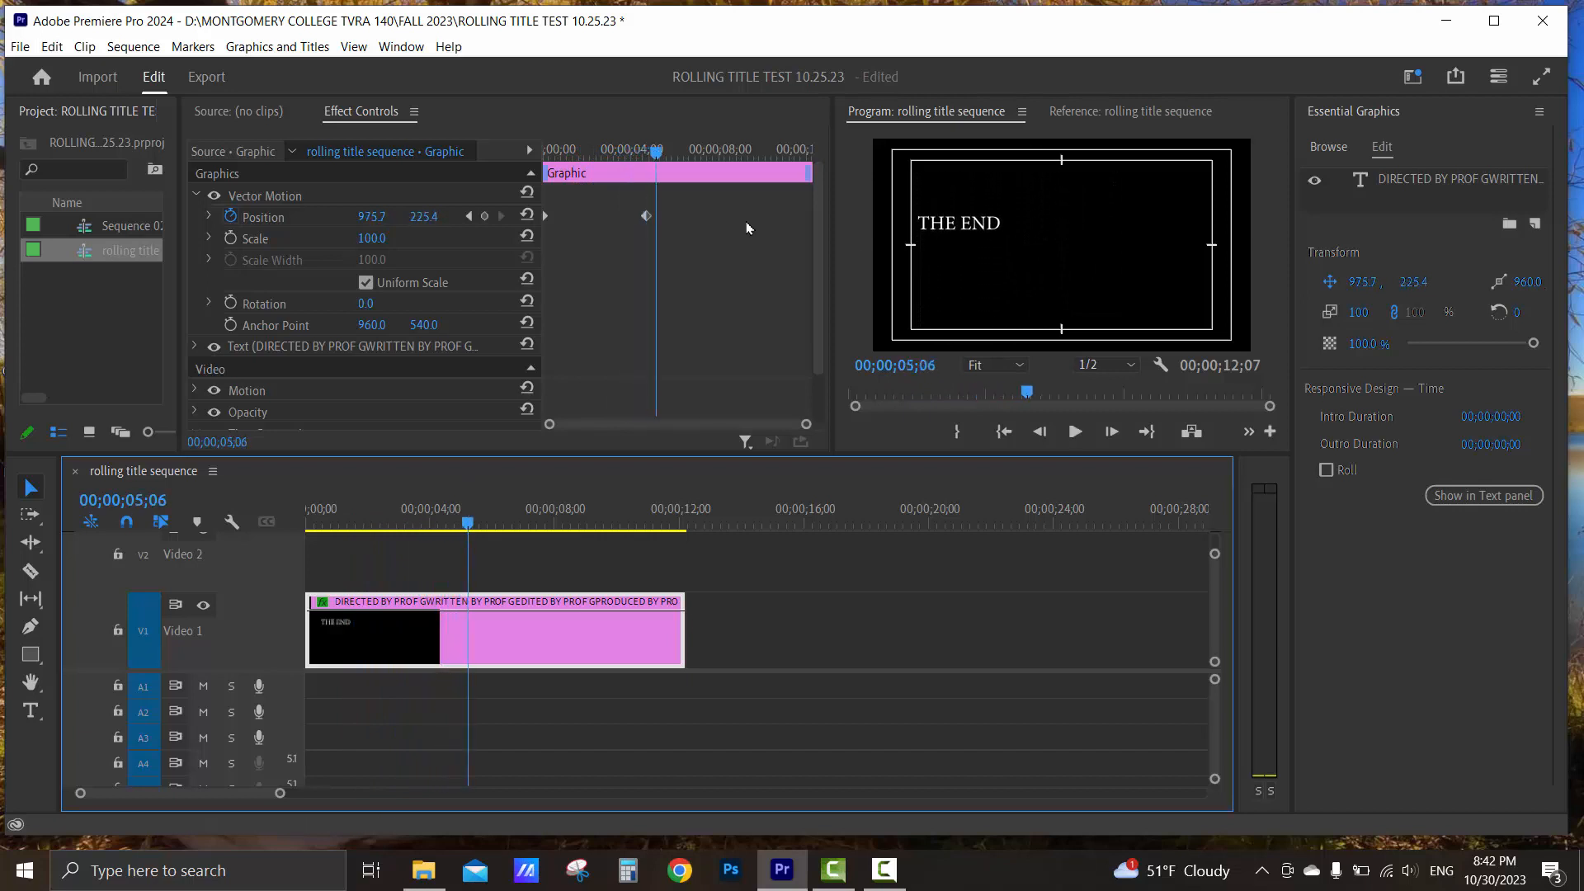
Move the second Position keyframe close to the end of the lengthened clip and play the slower roll from the start.
left_click_drag(647, 217, 795, 217)
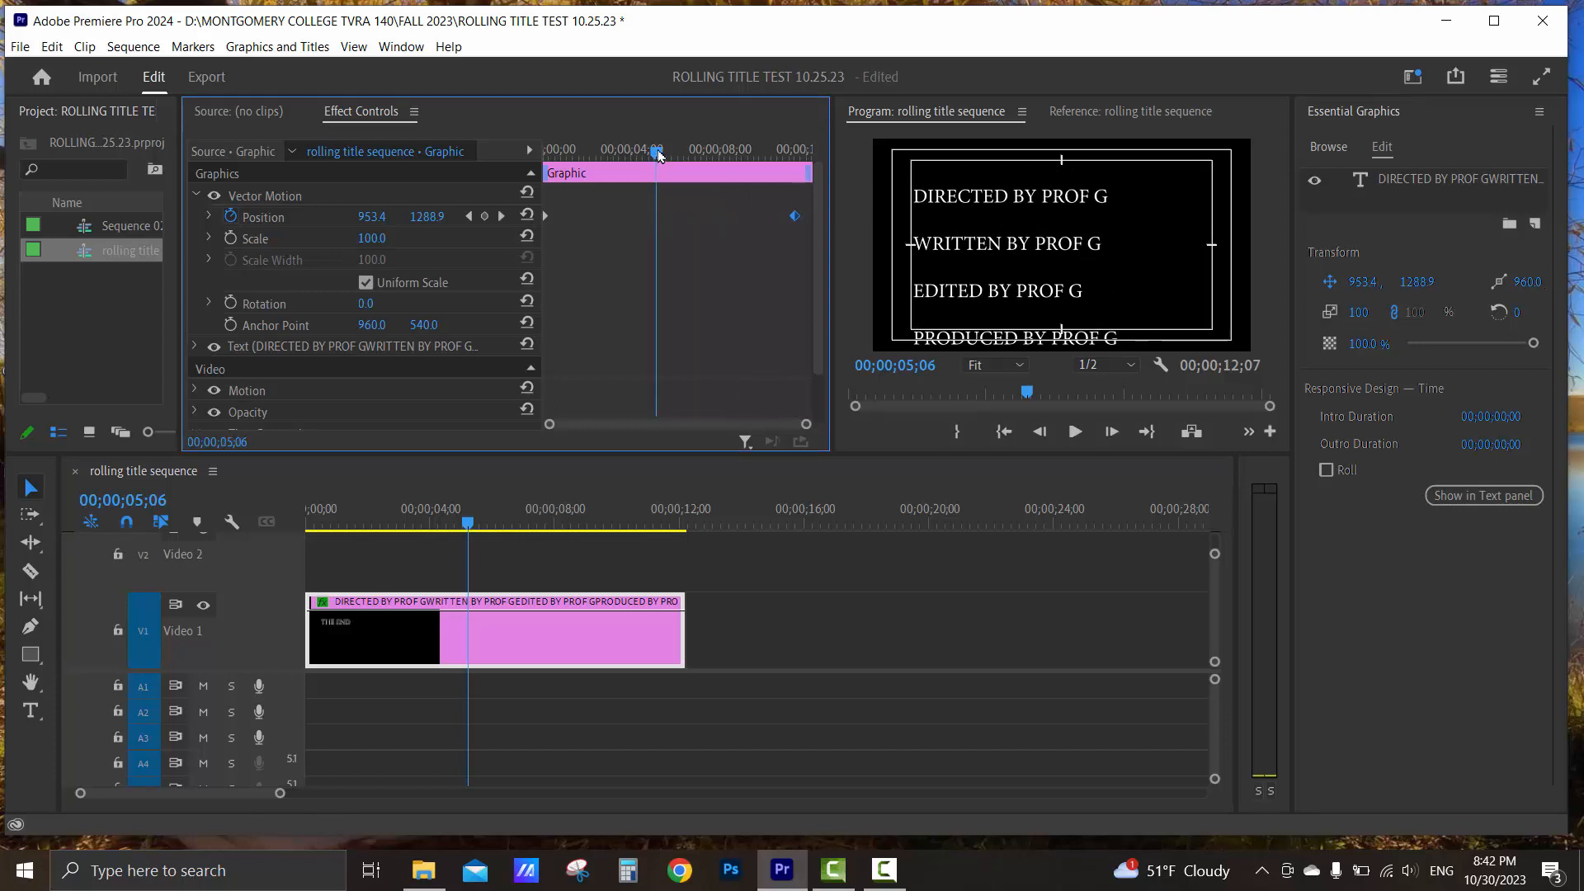
left_click_drag(658, 154, 545, 153)
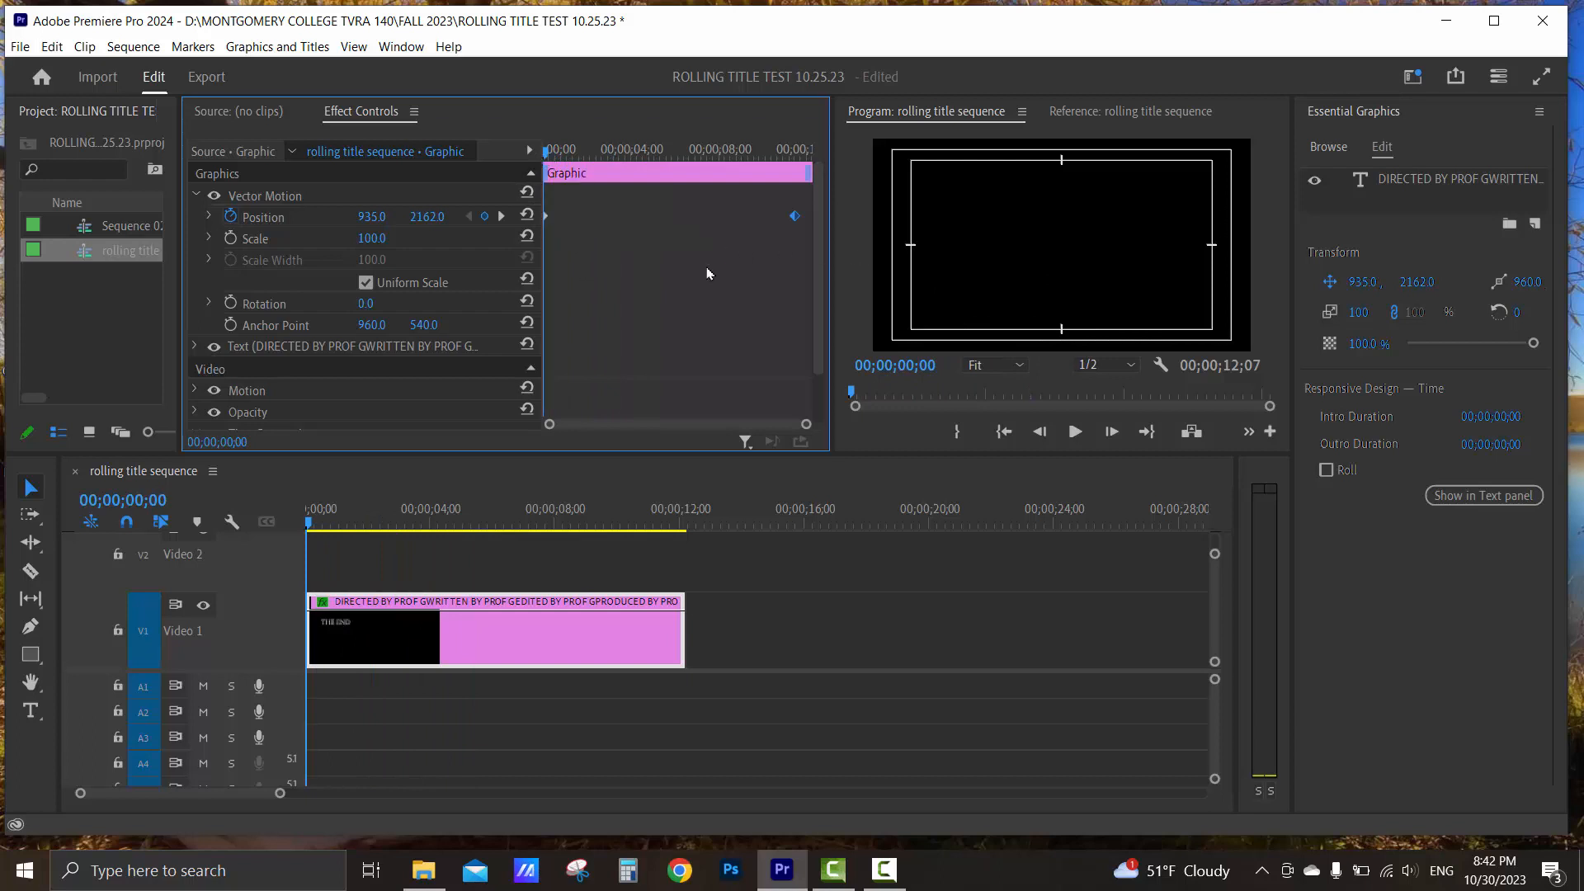
key("space")
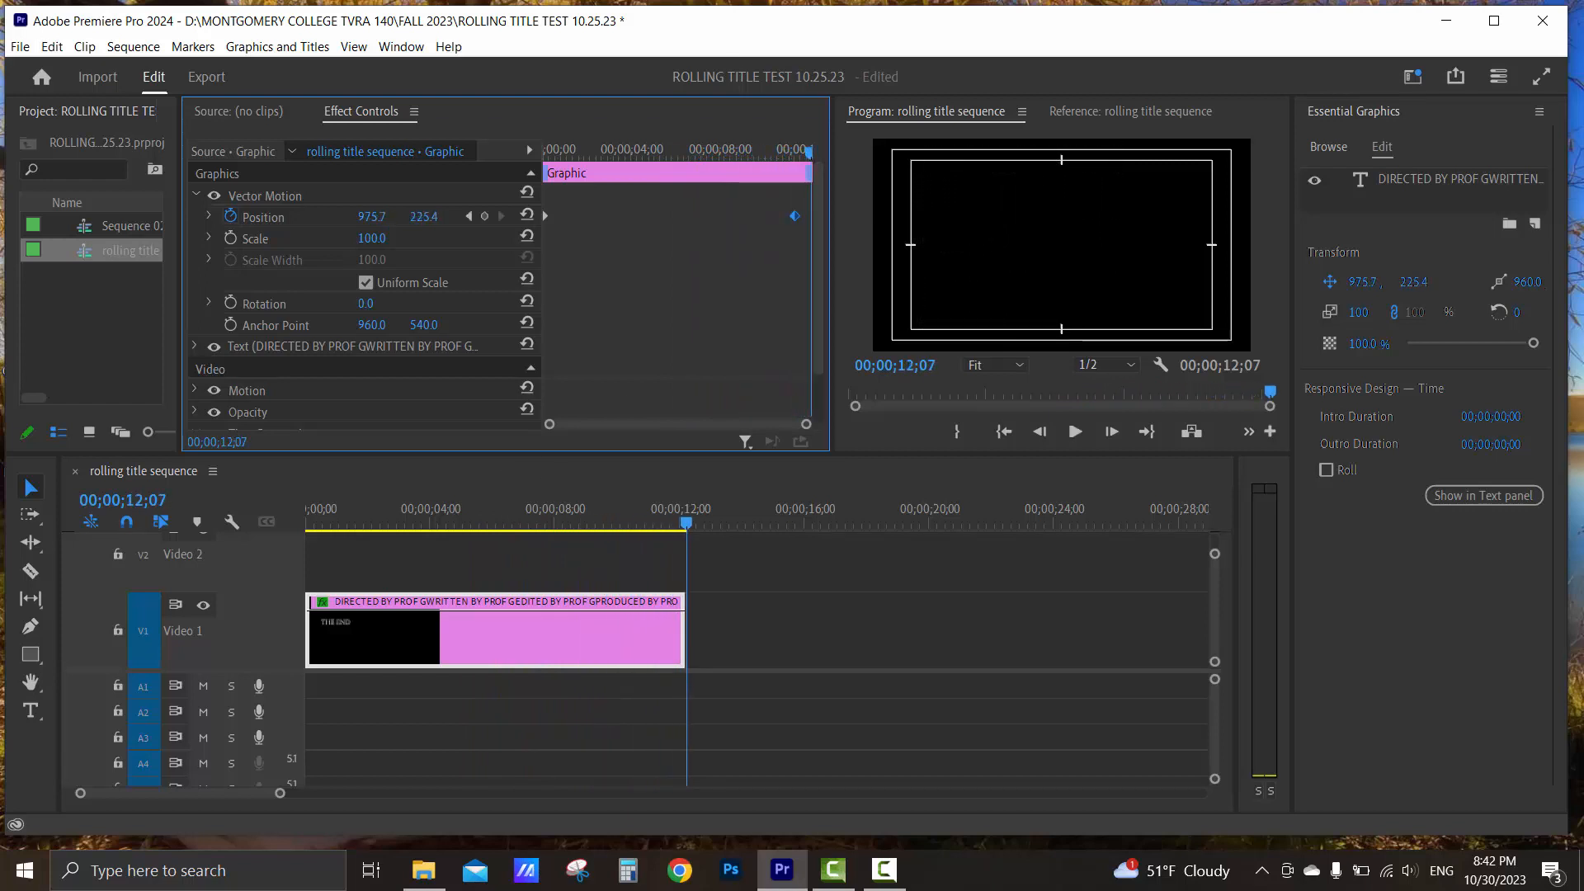
left_click_drag(795, 154, 794, 156)
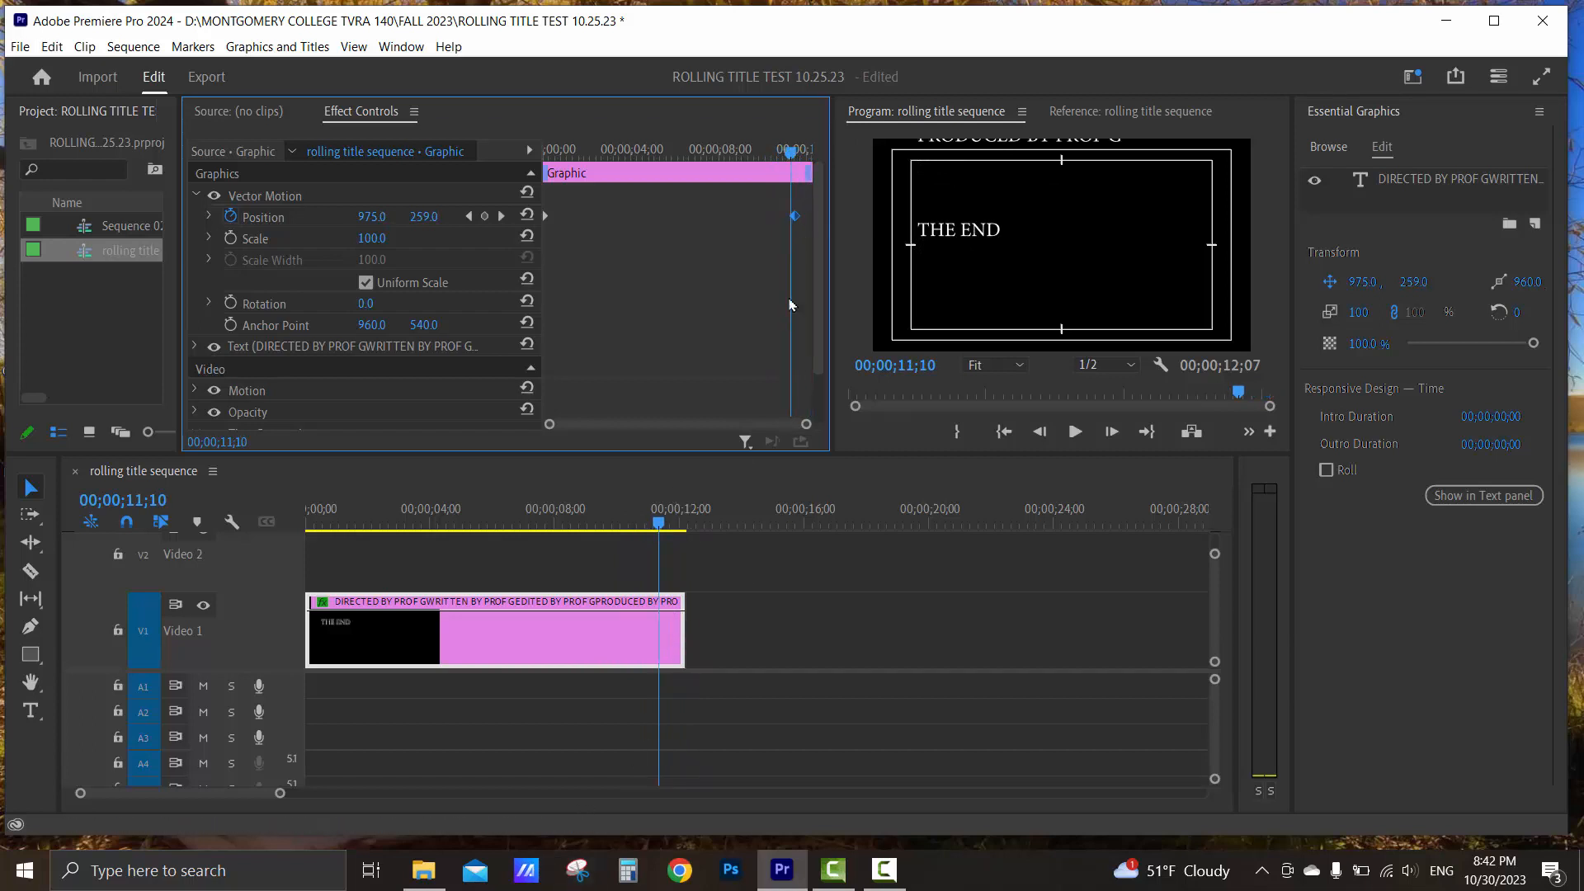
Extend the title clip to end at about 00;00;14;10 and play its closing section with the held "THE END".
left_click_drag(683, 623, 749, 621)
left_click_drag(663, 527, 640, 529)
key("space")
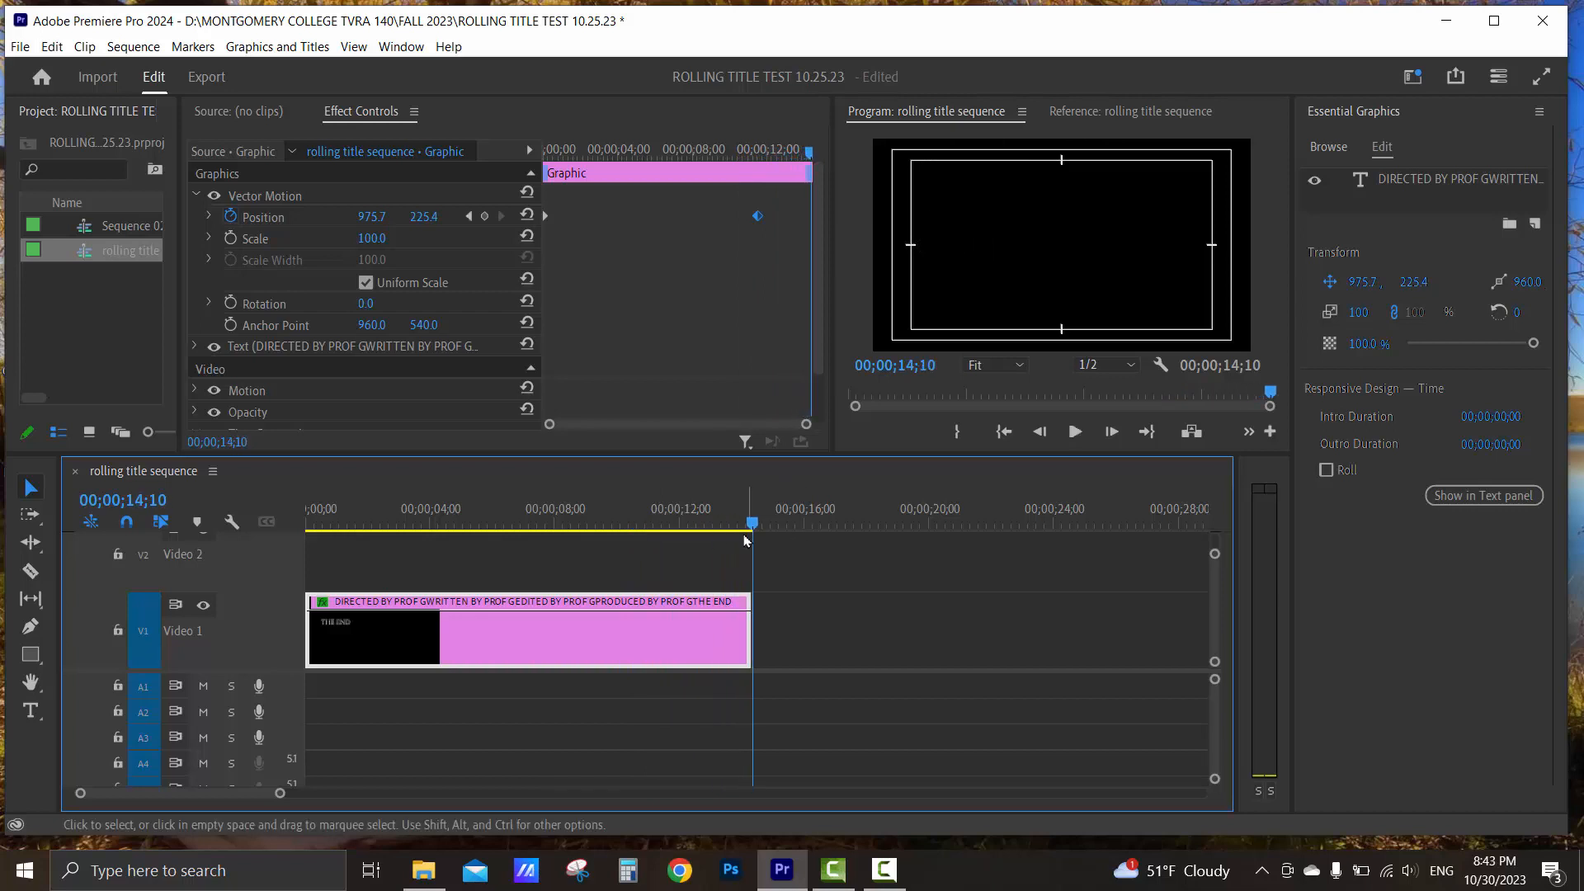
Review the finished rolling title by scrubbing through the clip from its beginning to past its end.
left_click_drag(715, 524, 518, 523)
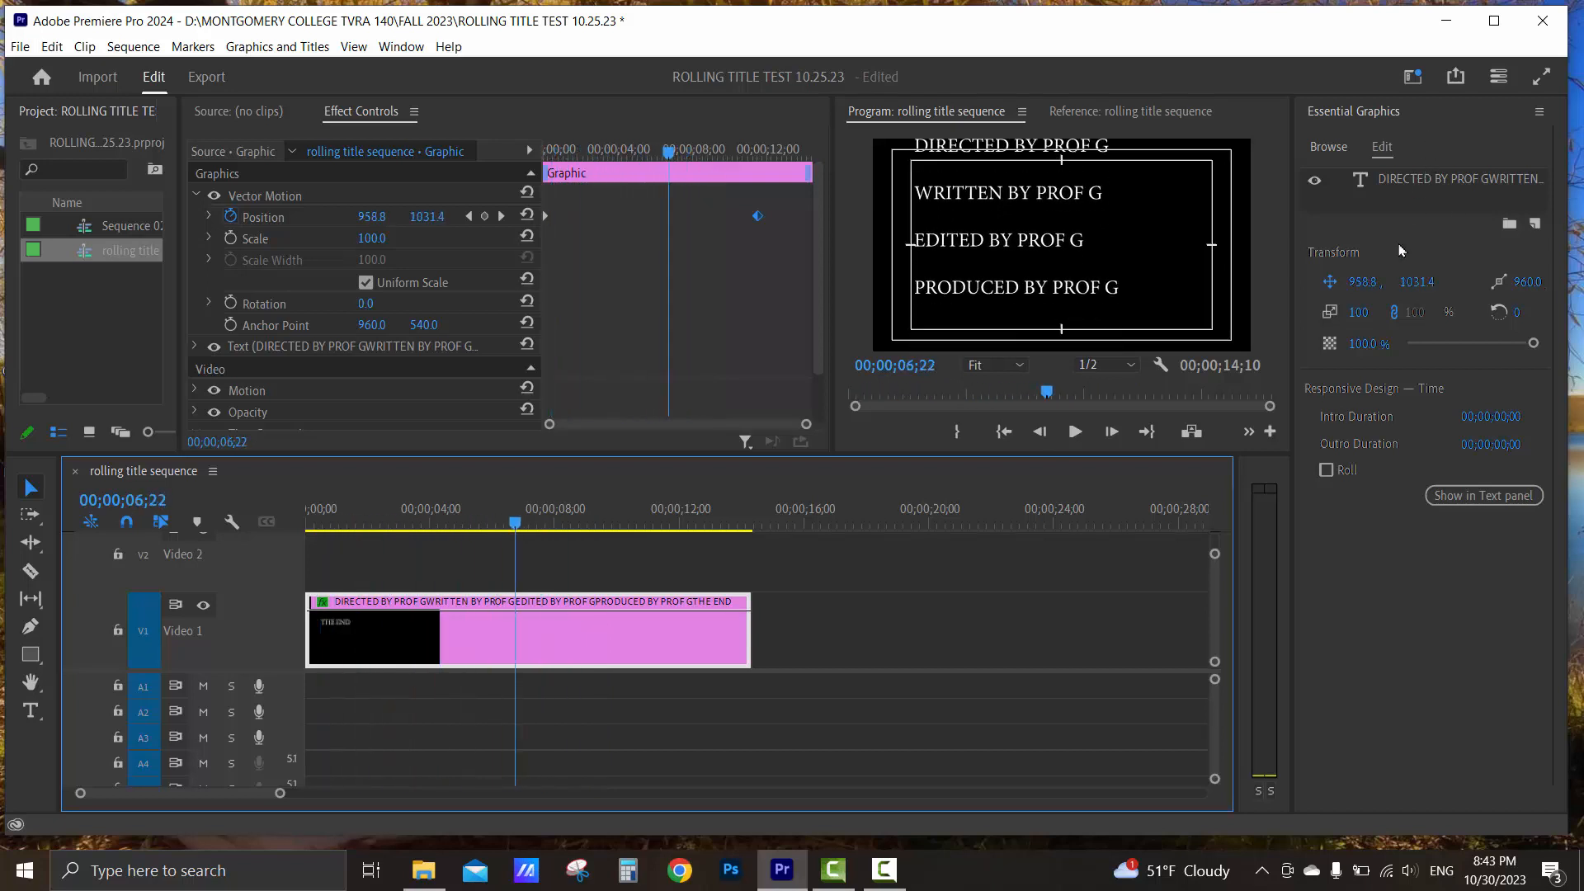
left_click(1537, 225)
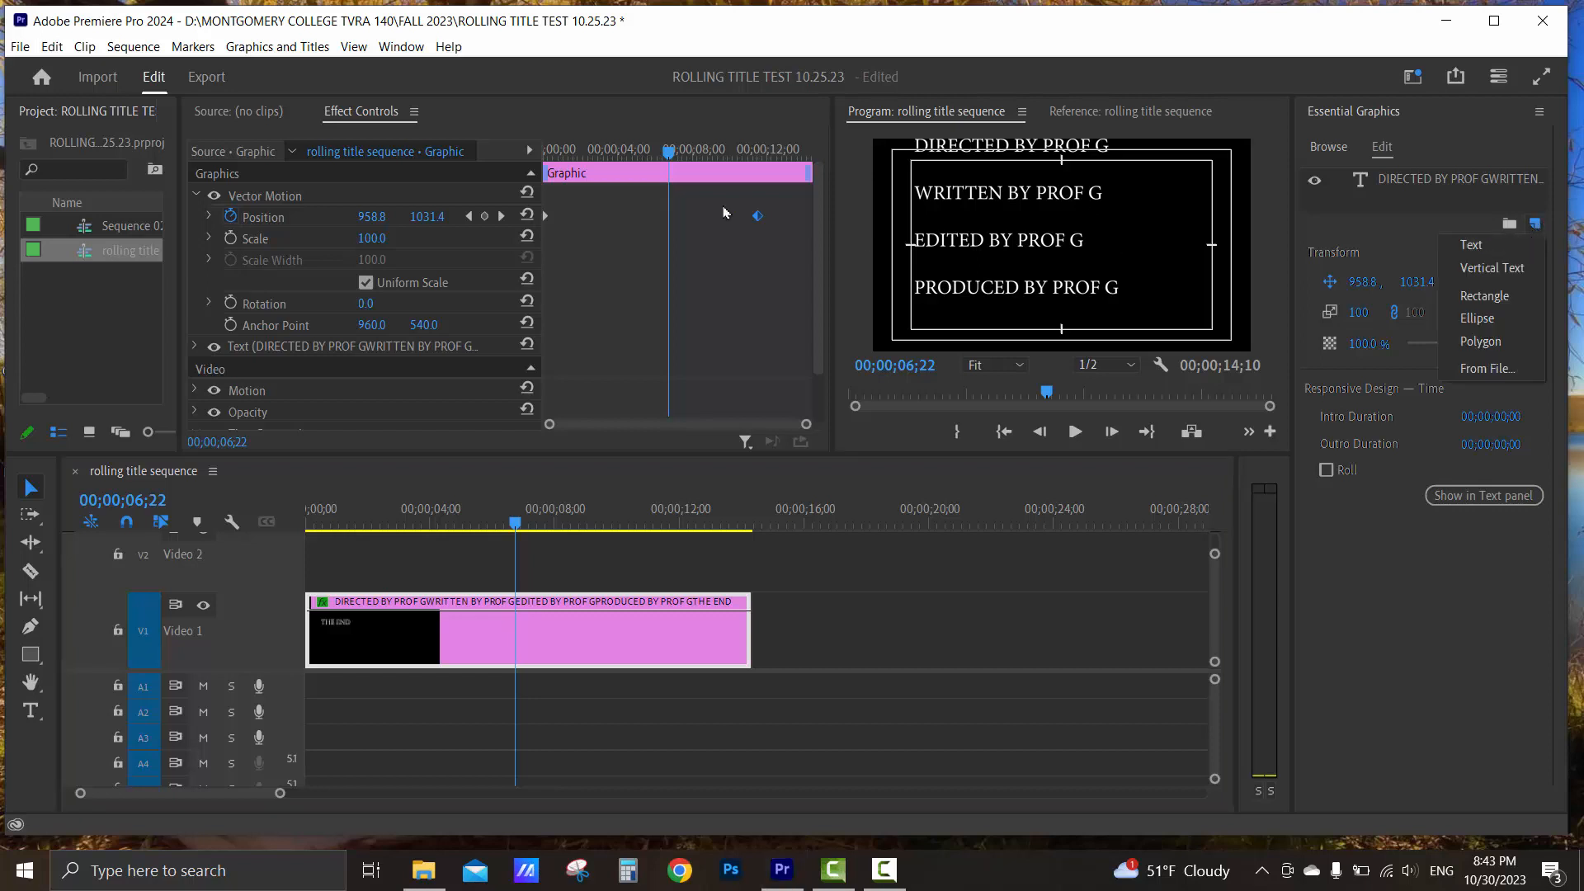
left_click(816, 227)
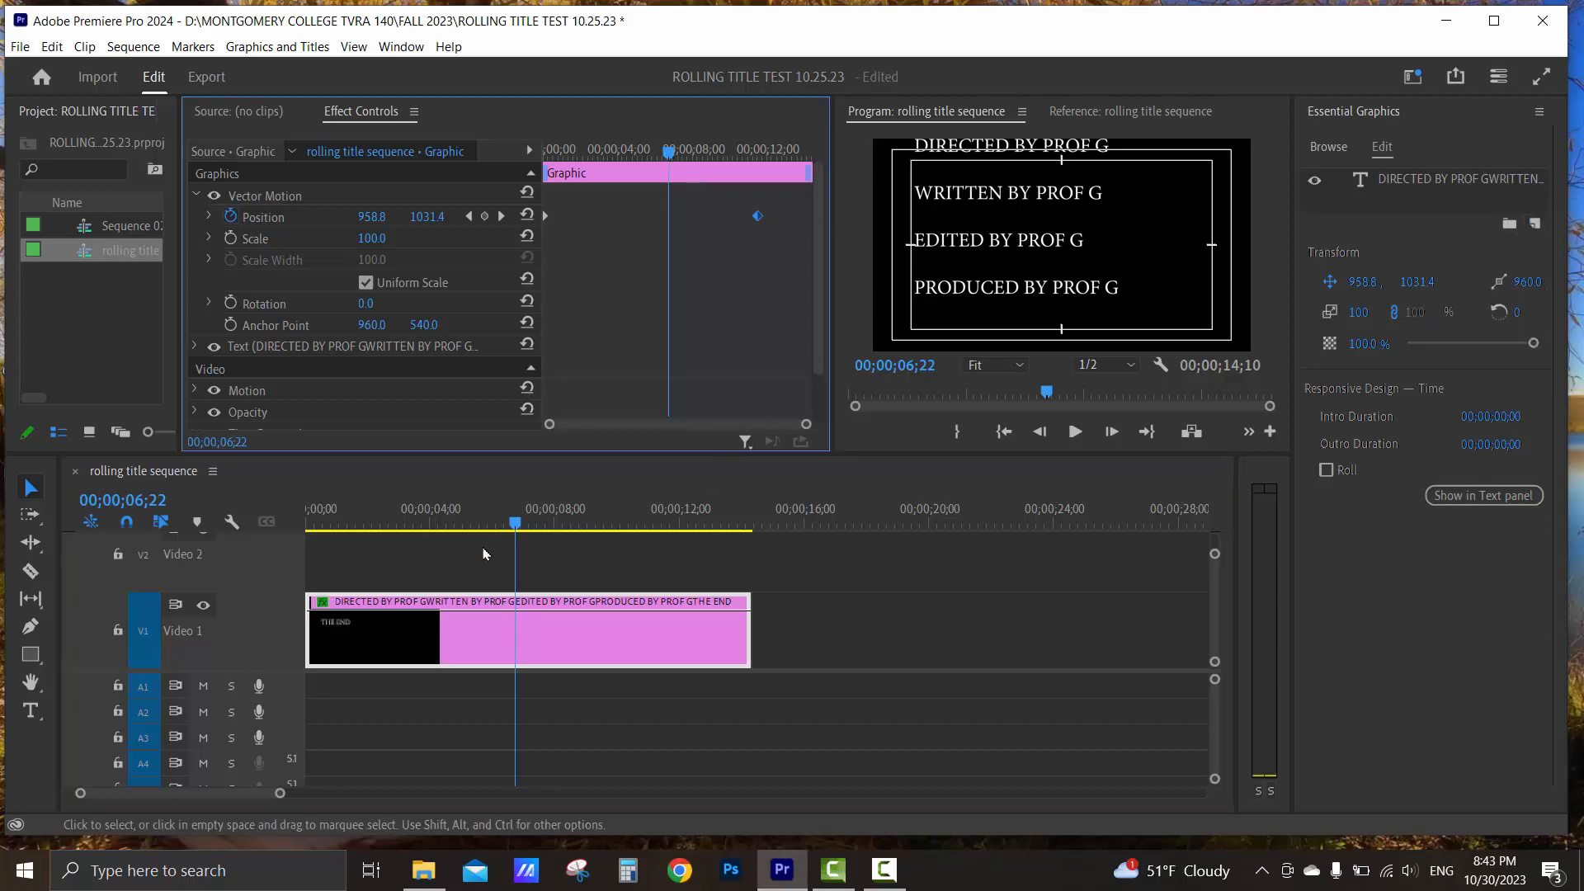
left_click_drag(645, 170, 722, 175)
key("Home")
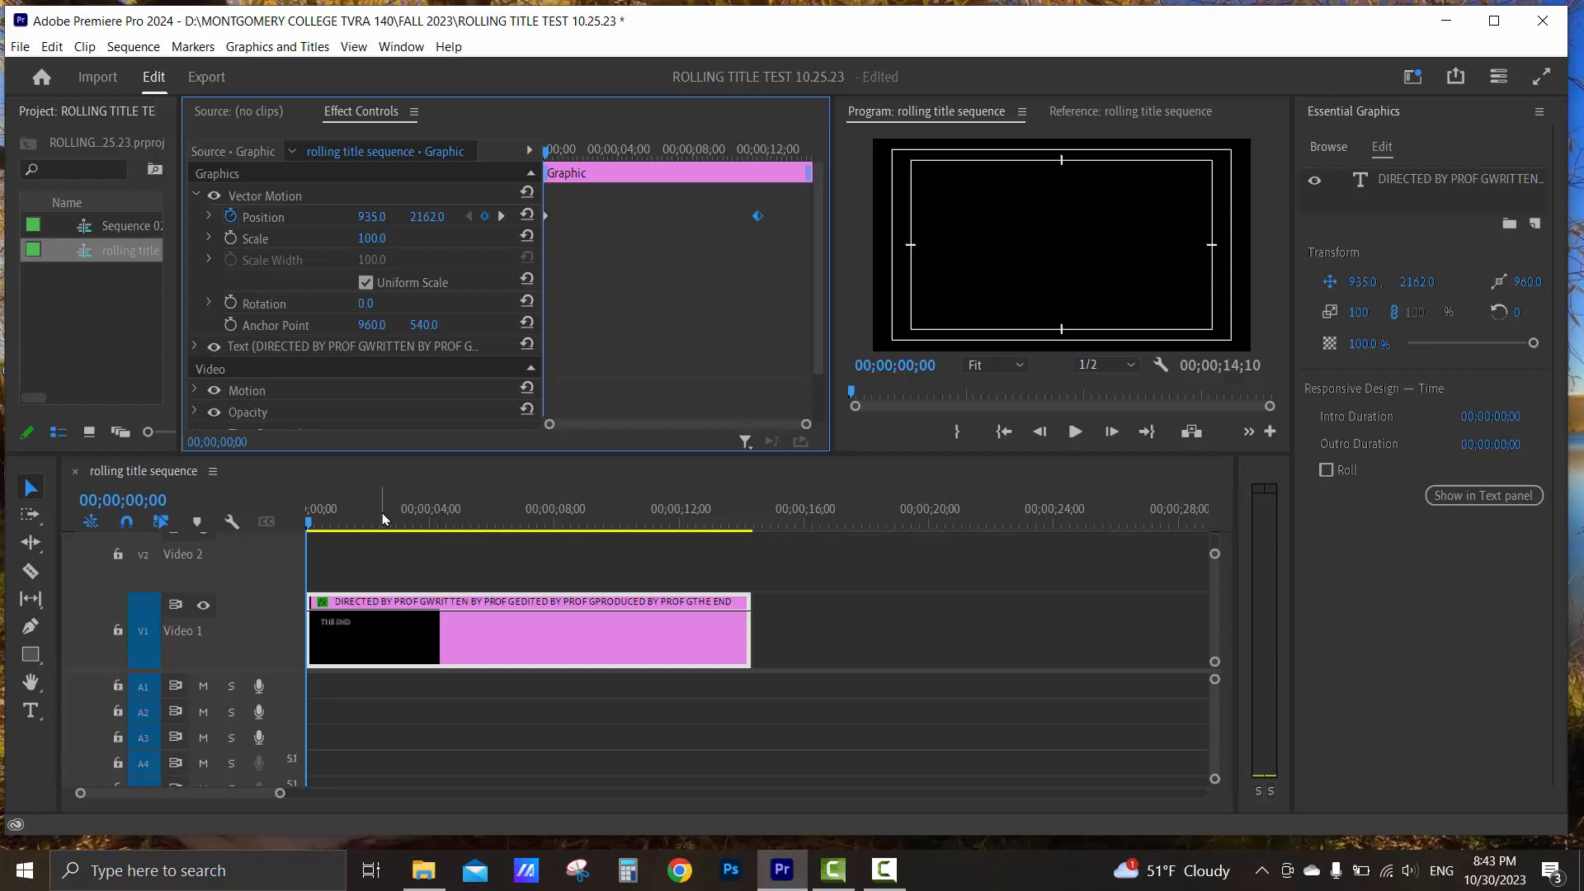
left_click_drag(382, 518, 823, 528)
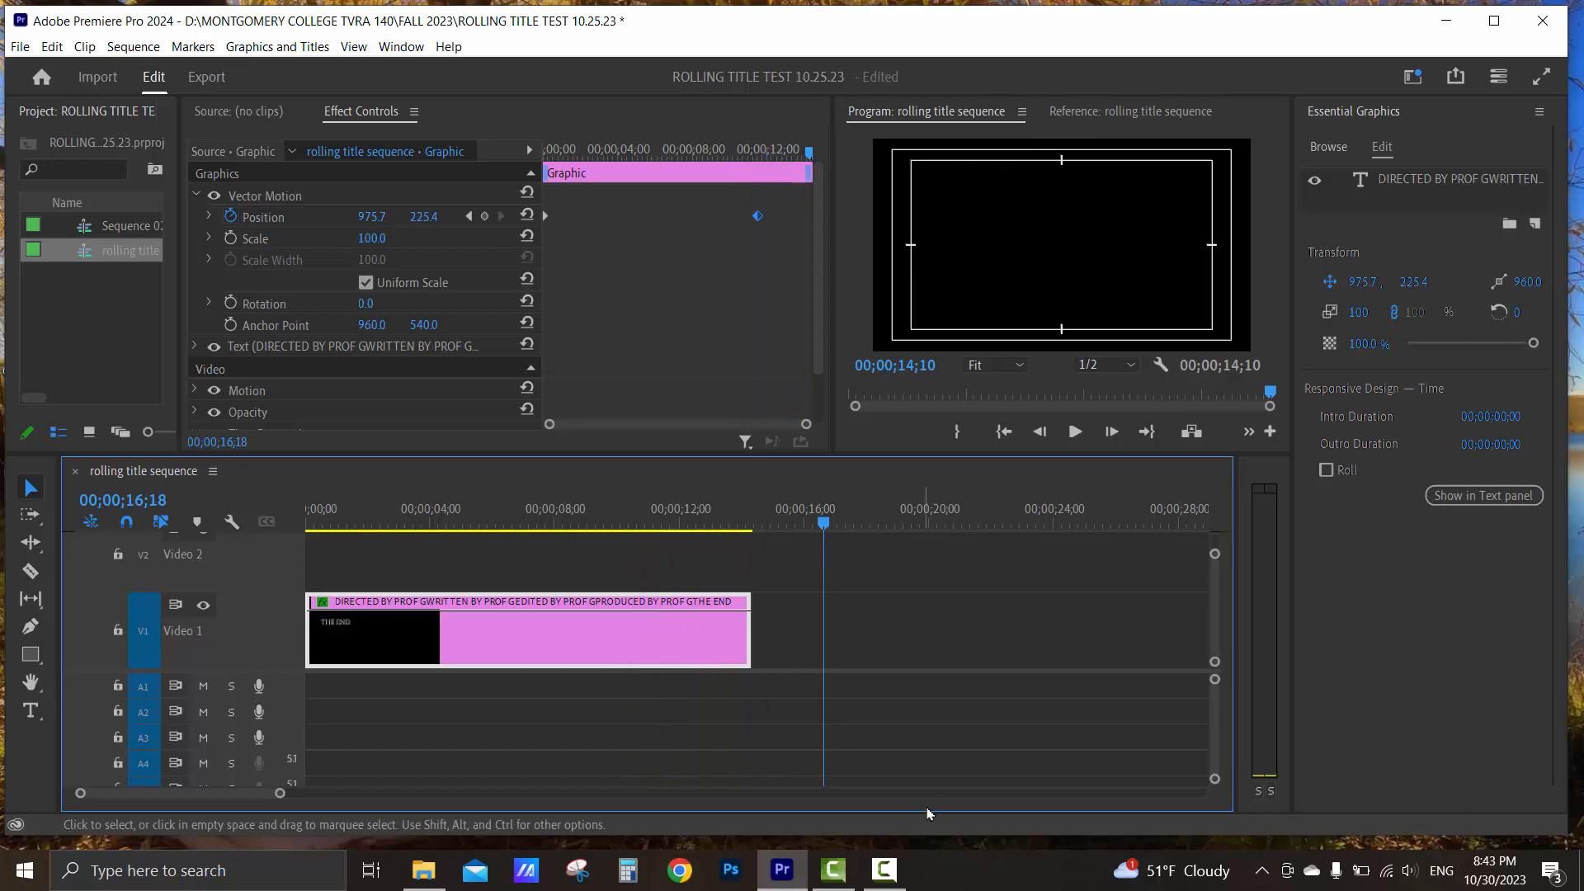
left_click(833, 871)
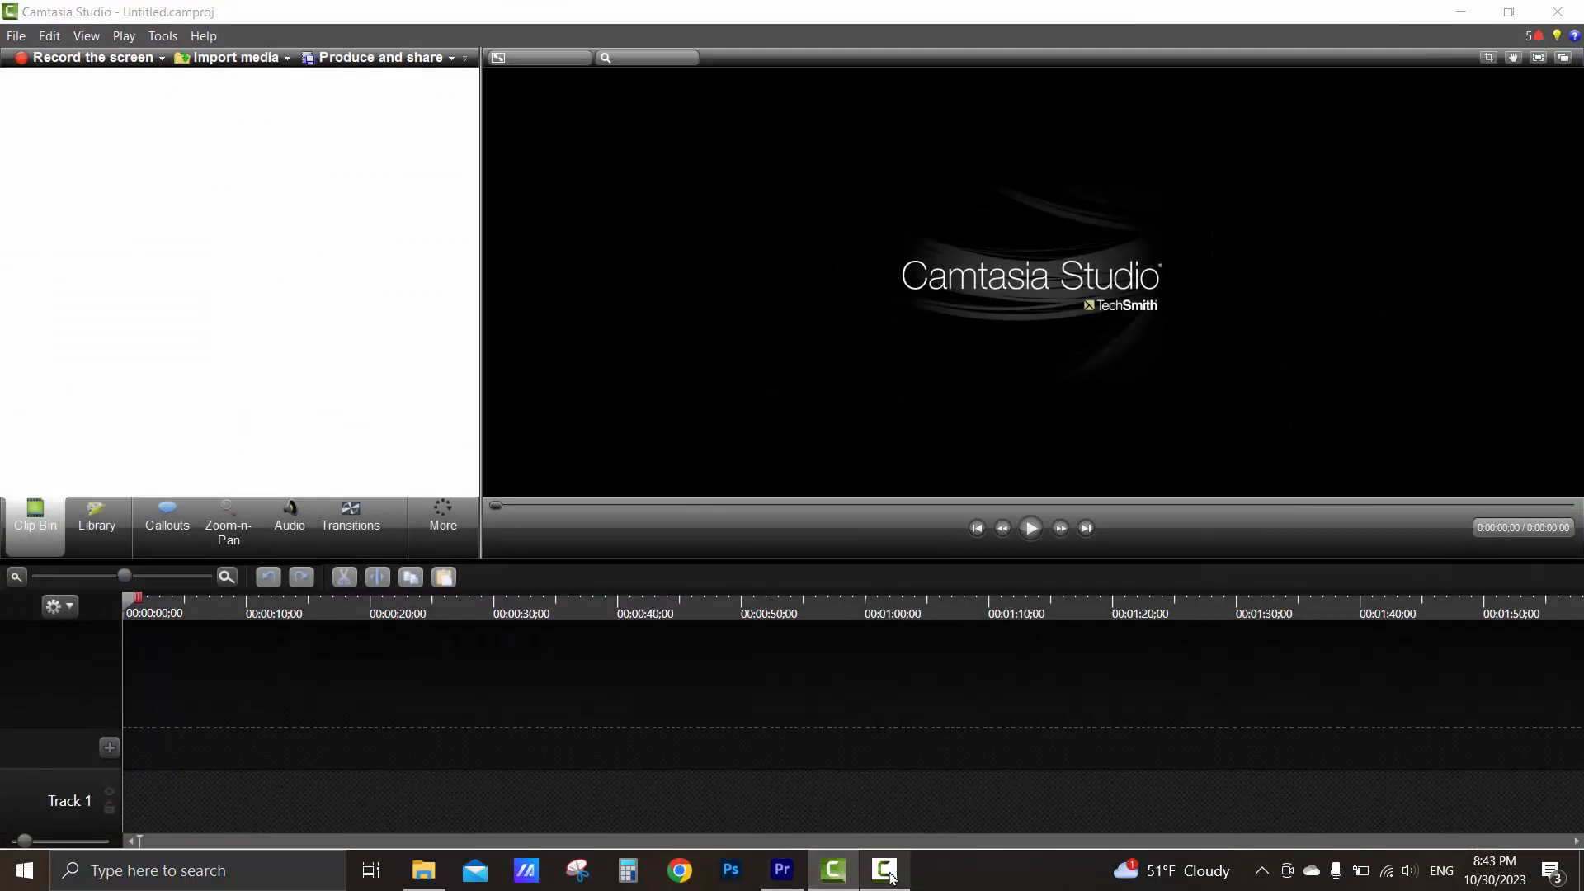